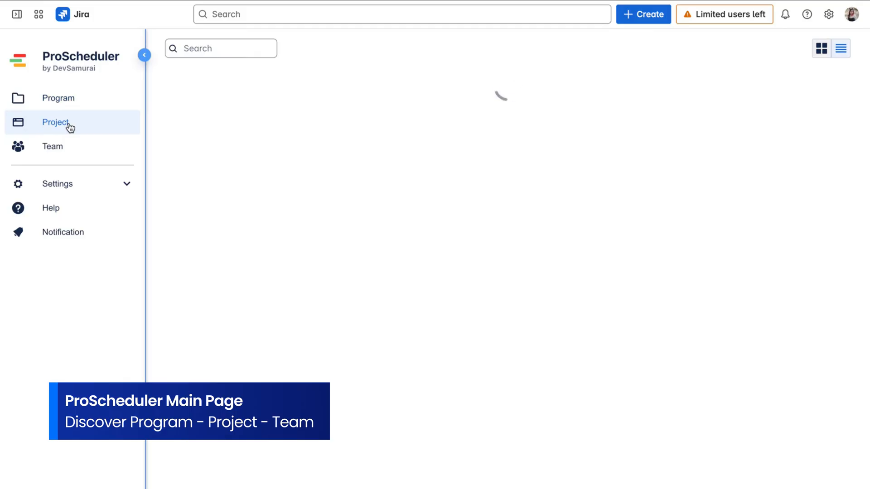
Create a program board named SEA containing My first project and Demo Mapping Project
{"action": "left_click", "coordinate": [56, 149]}
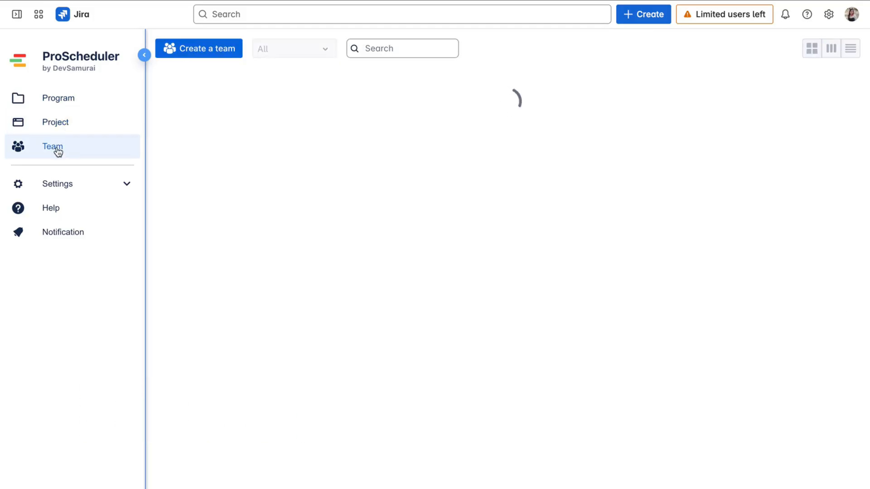
{"action": "left_click", "coordinate": [69, 102]}
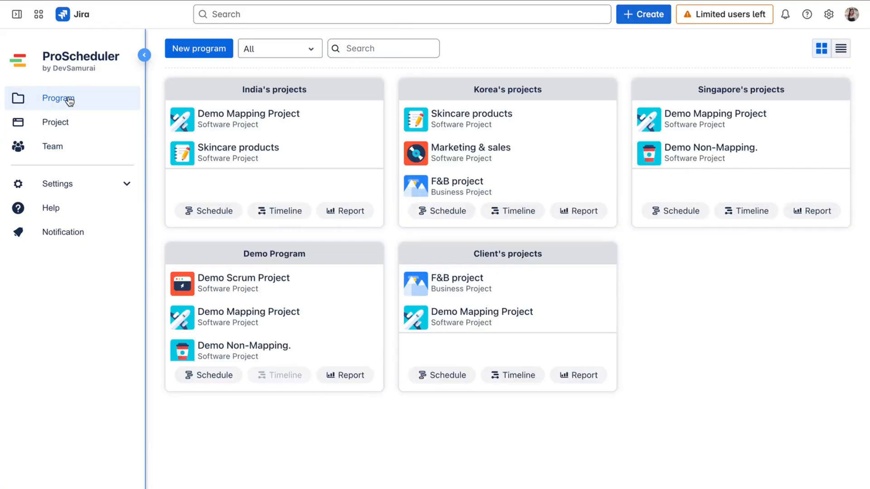
{"action": "left_click", "coordinate": [205, 46]}
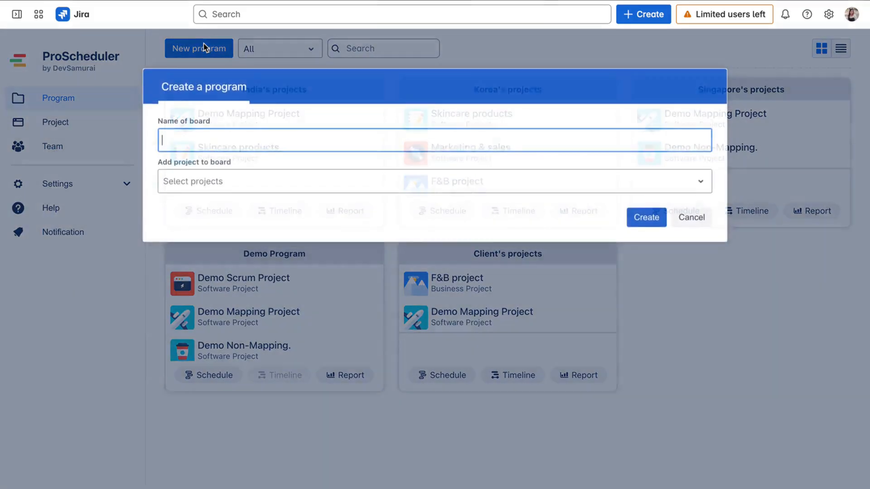
{"action": "type", "text": "SEA"}
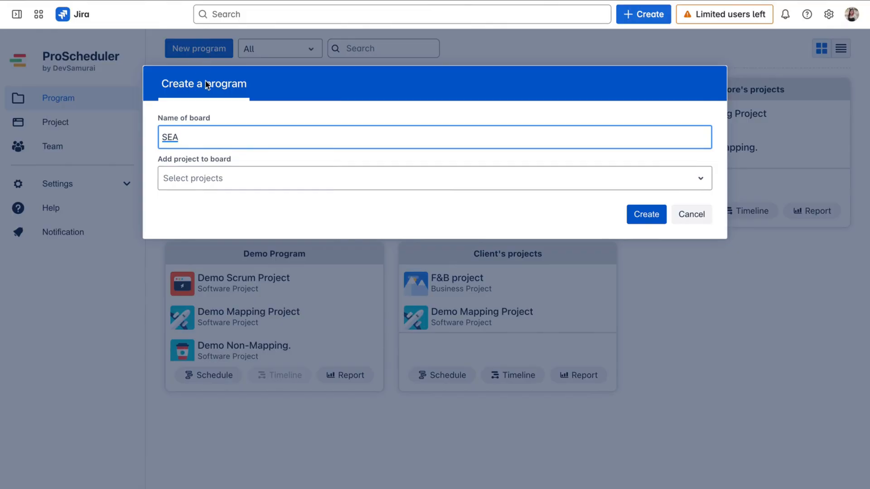
{"action": "left_click", "coordinate": [198, 179]}
{"action": "left_click", "coordinate": [210, 212]}
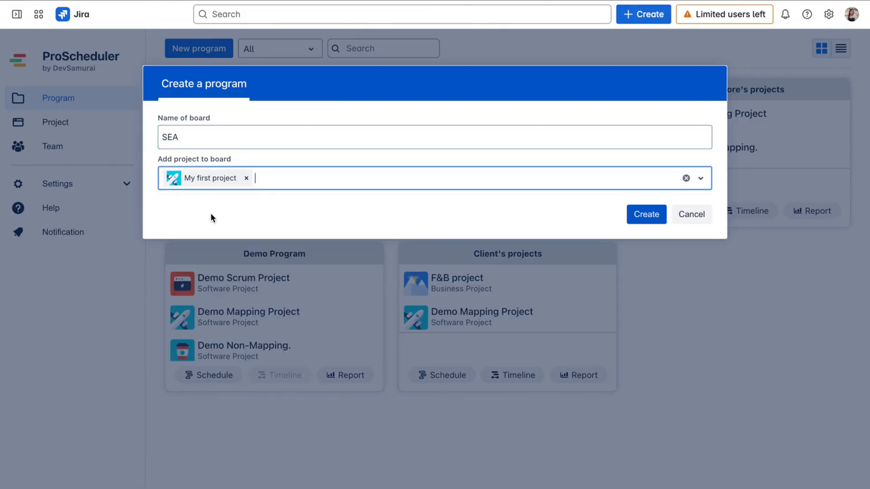
{"action": "left_click", "coordinate": [277, 187]}
{"action": "left_click", "coordinate": [263, 229]}
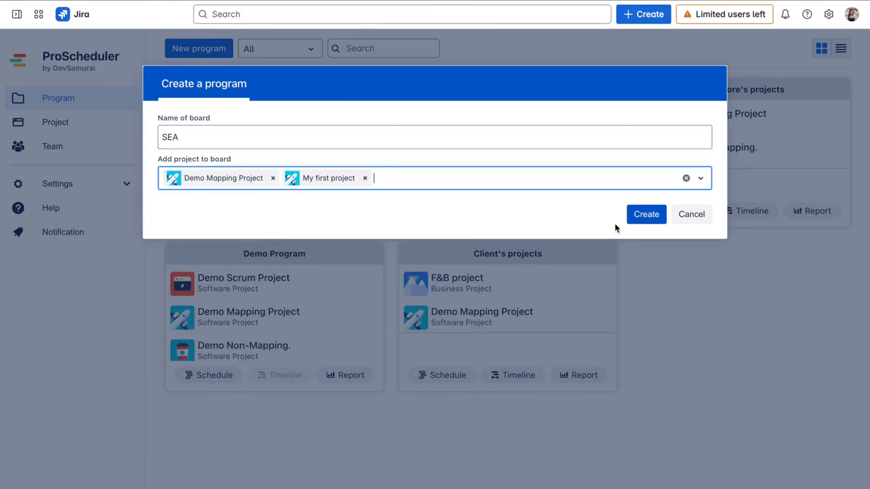
{"action": "left_click", "coordinate": [646, 214]}
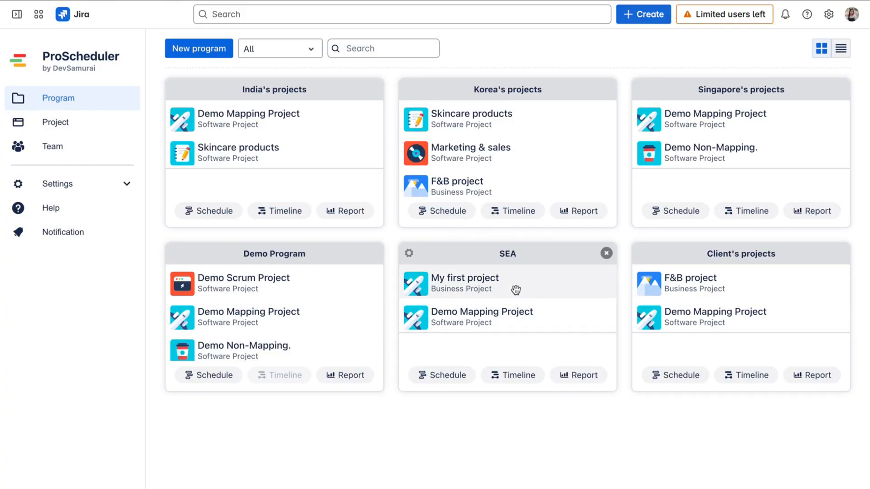
Browse the projects in card view and look over the existing teams
{"action": "left_click", "coordinate": [88, 128]}
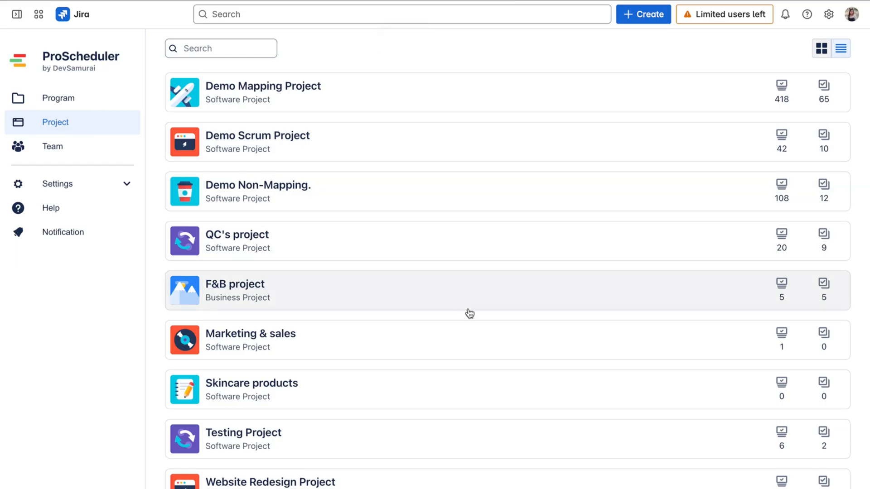
{"action": "left_click", "coordinate": [824, 55]}
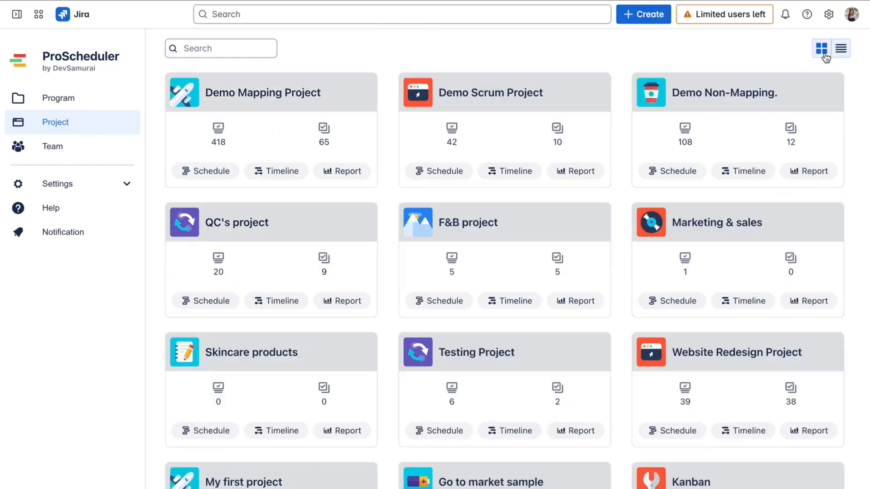
{"action": "scroll", "coordinate": [707, 159], "scroll_direction": "down", "scroll_amount": 2}
{"action": "scroll", "coordinate": [706, 159], "scroll_direction": "down", "scroll_amount": 2}
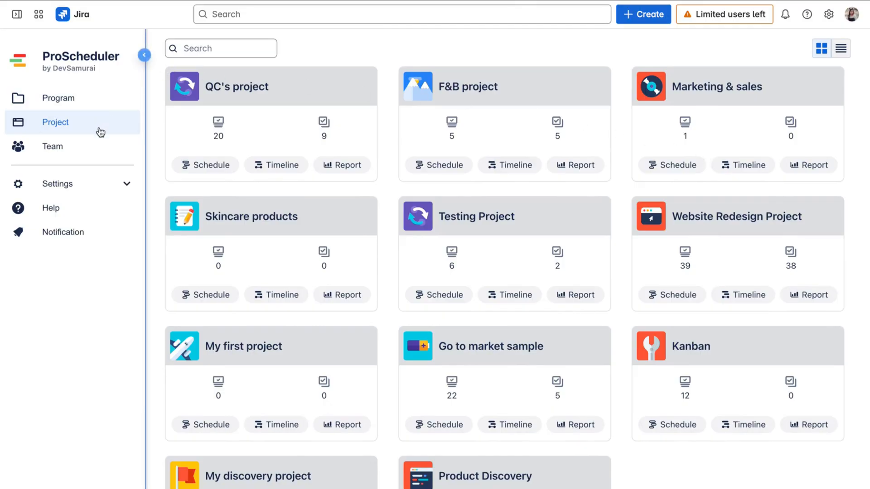
{"action": "left_click", "coordinate": [83, 147]}
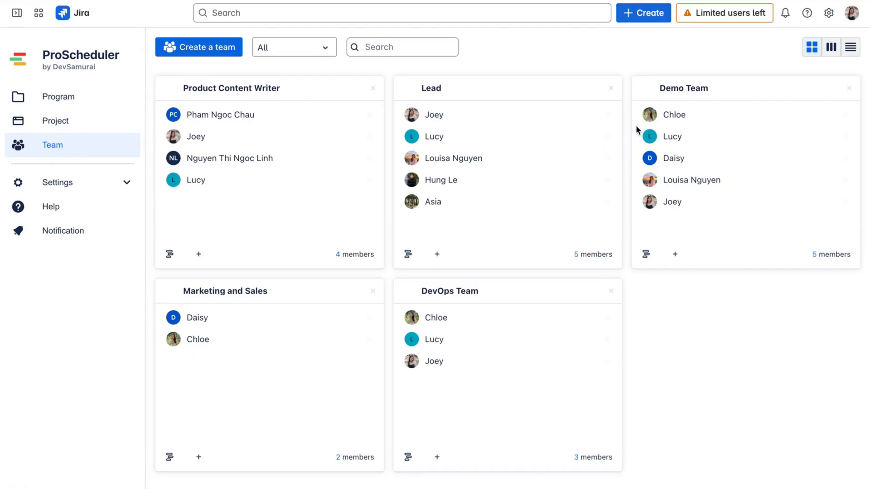
Open Demo Program from the program overview and go to its resource management page
{"action": "left_click", "coordinate": [60, 96]}
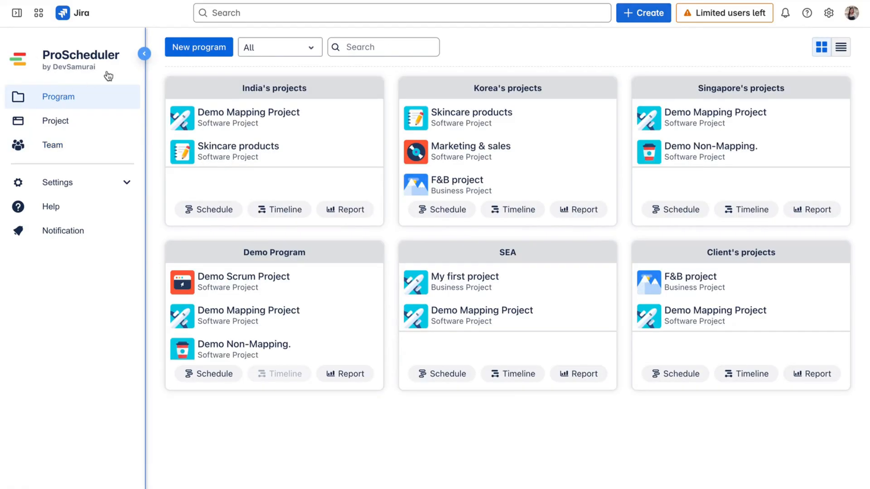
{"action": "left_click", "coordinate": [274, 253]}
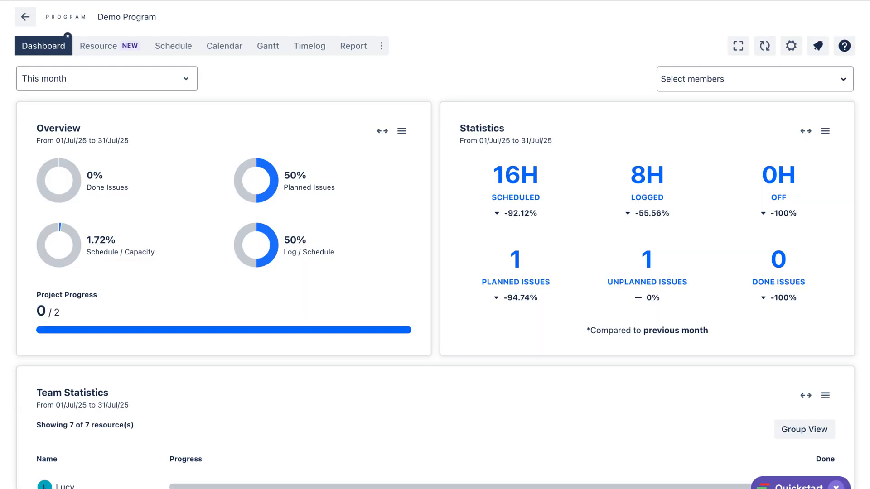
{"action": "left_click", "coordinate": [98, 46]}
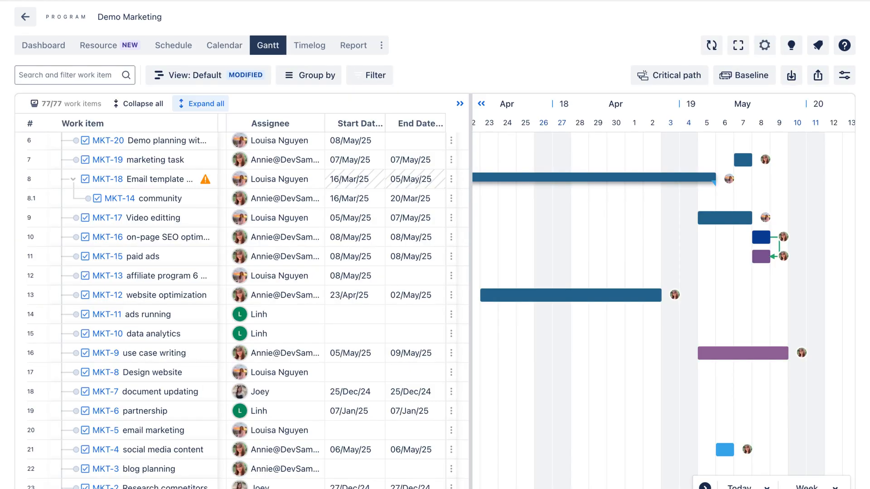
{"action": "left_click", "coordinate": [92, 51]}
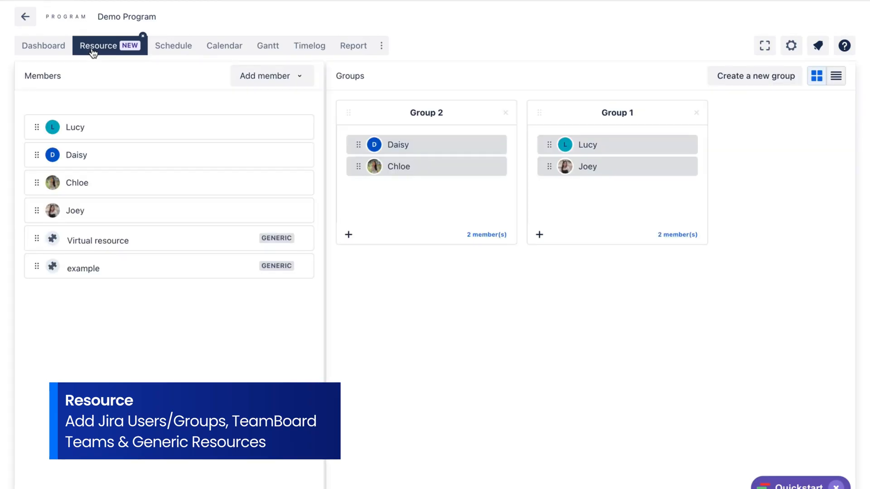
Add a Jira user to the program's members by searching for "lou" and choosing the matching person
{"action": "left_click", "coordinate": [297, 74]}
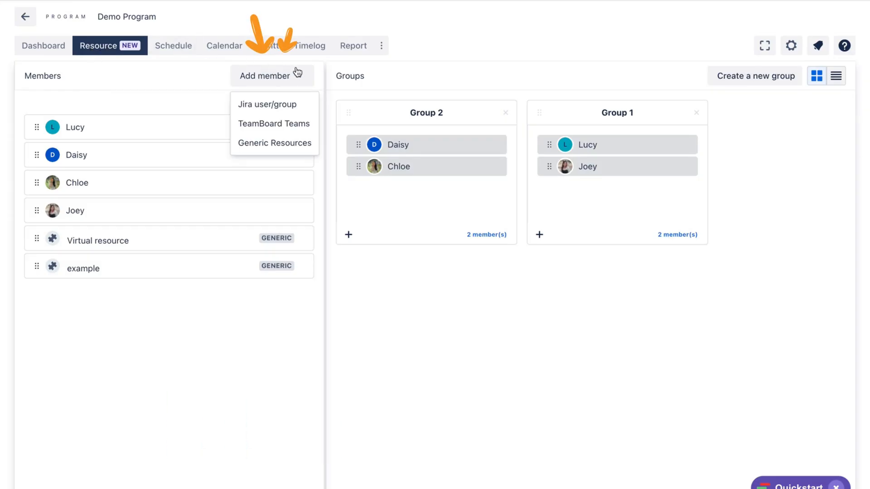
{"action": "left_click", "coordinate": [263, 104]}
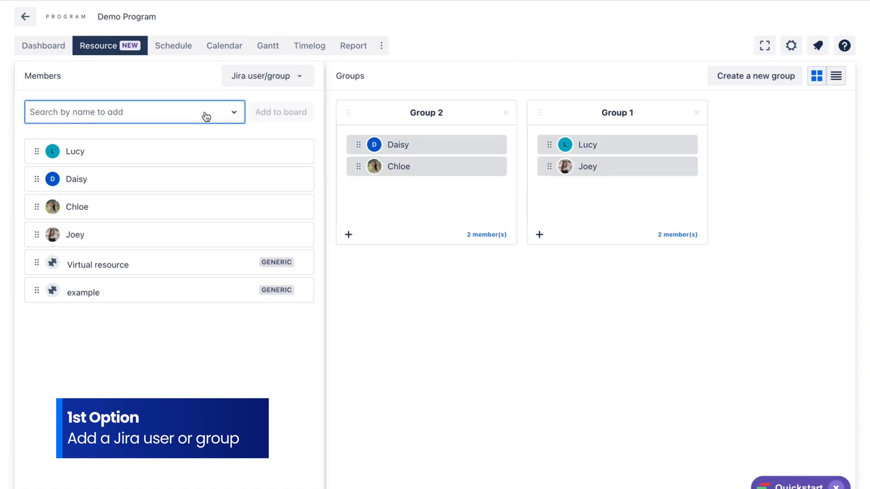
{"action": "type", "text": "lou"}
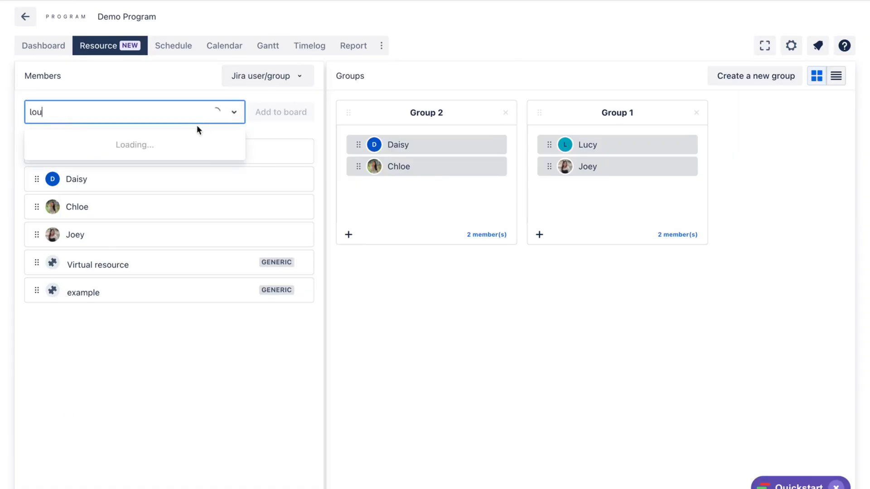
{"action": "left_click", "coordinate": [180, 161]}
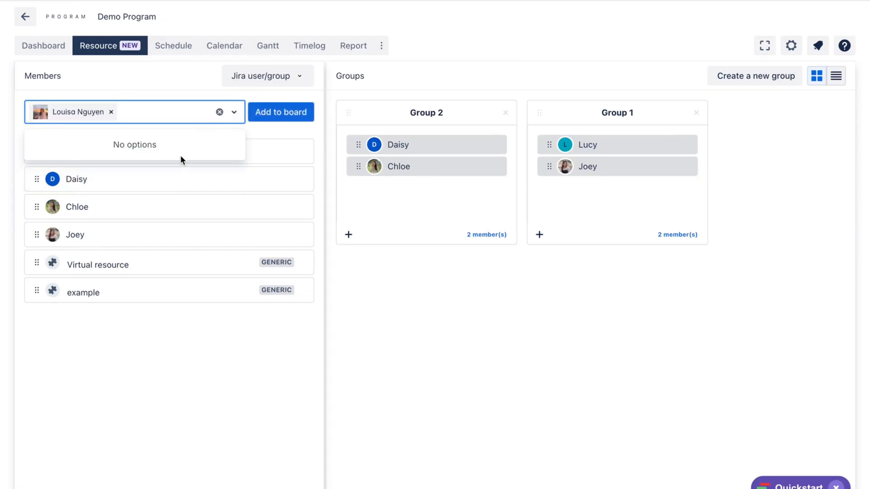
{"action": "left_click", "coordinate": [279, 112]}
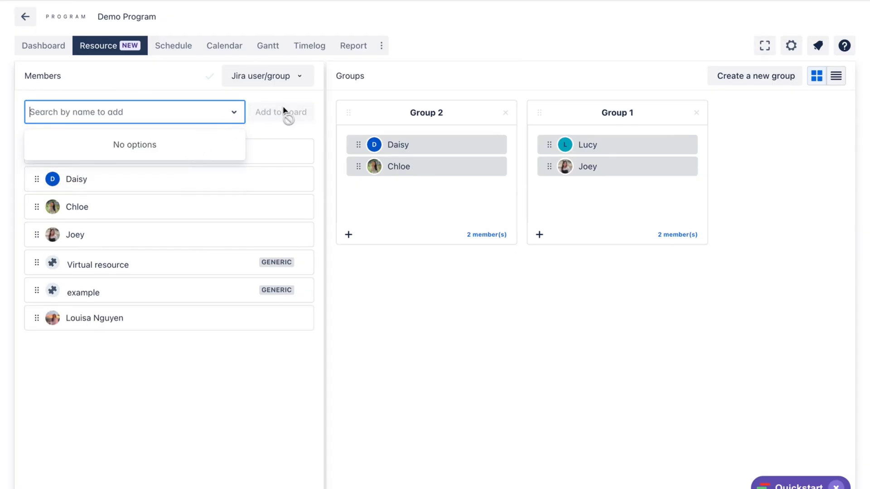
Add the members of the TeamBoard team Lead to the program board
{"action": "left_click", "coordinate": [288, 77]}
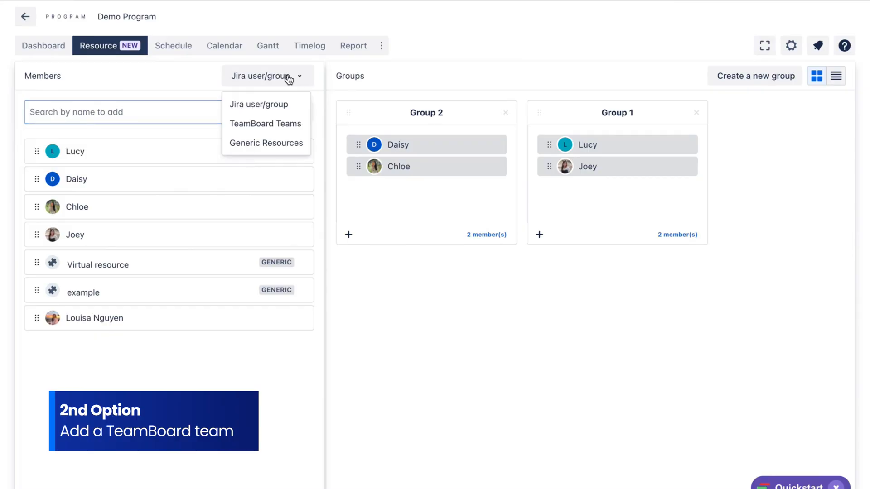
{"action": "left_click", "coordinate": [271, 123]}
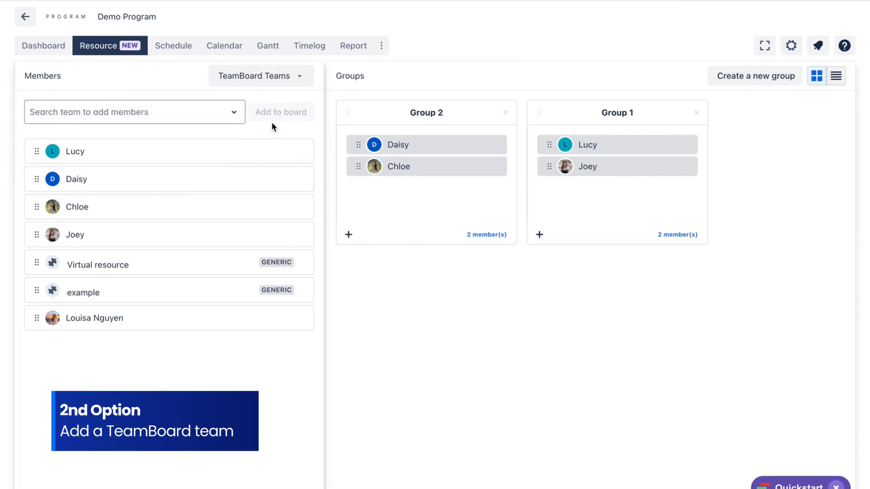
{"action": "left_click", "coordinate": [189, 111]}
{"action": "type", "text": "lead"}
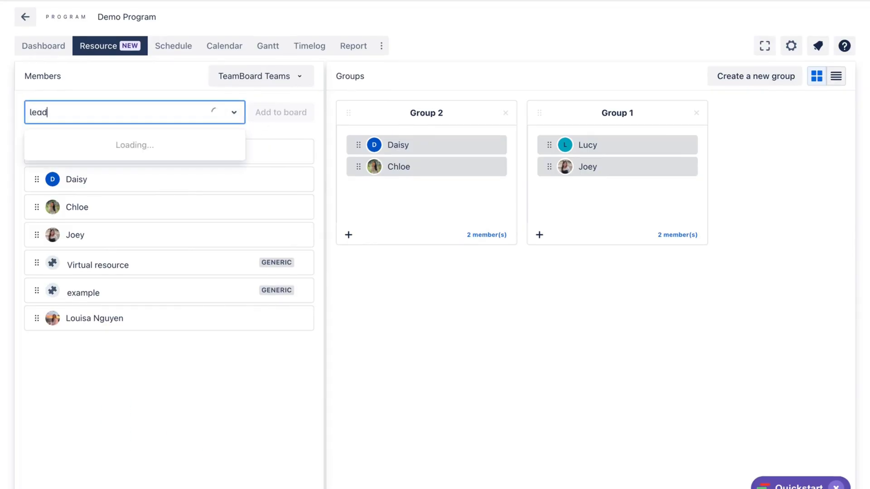
{"action": "left_click", "coordinate": [176, 142]}
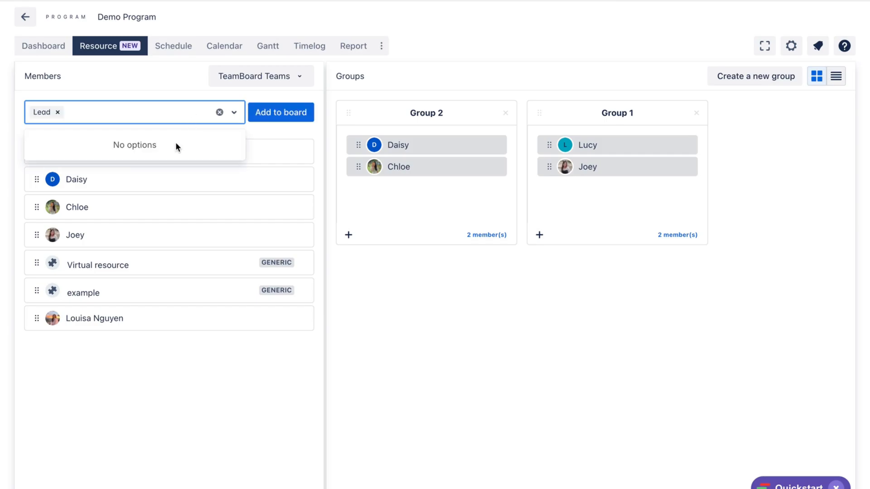
{"action": "left_click", "coordinate": [273, 112]}
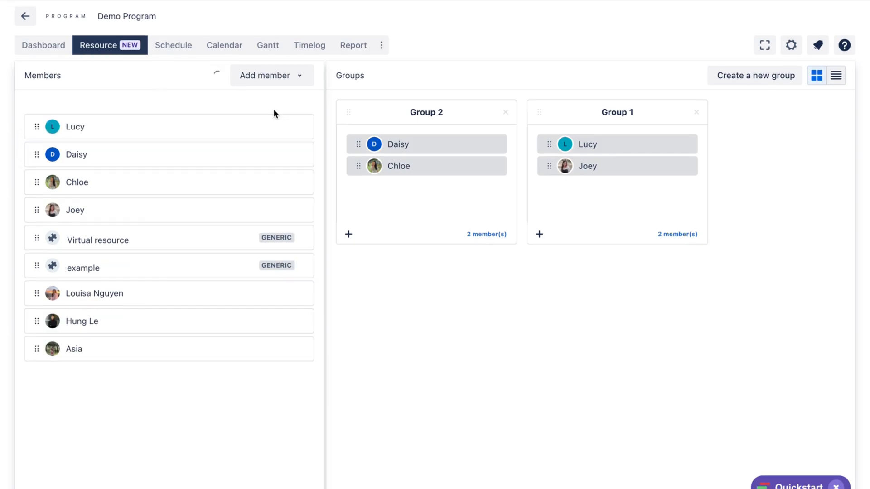
Create a generic resource named Designer and add it to the program board
{"action": "left_click", "coordinate": [288, 75]}
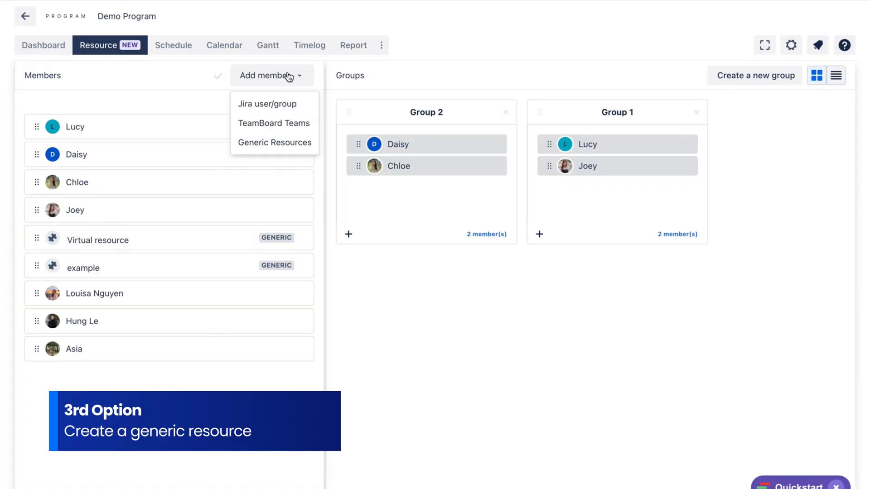
{"action": "left_click", "coordinate": [272, 143]}
{"action": "left_click", "coordinate": [173, 118]}
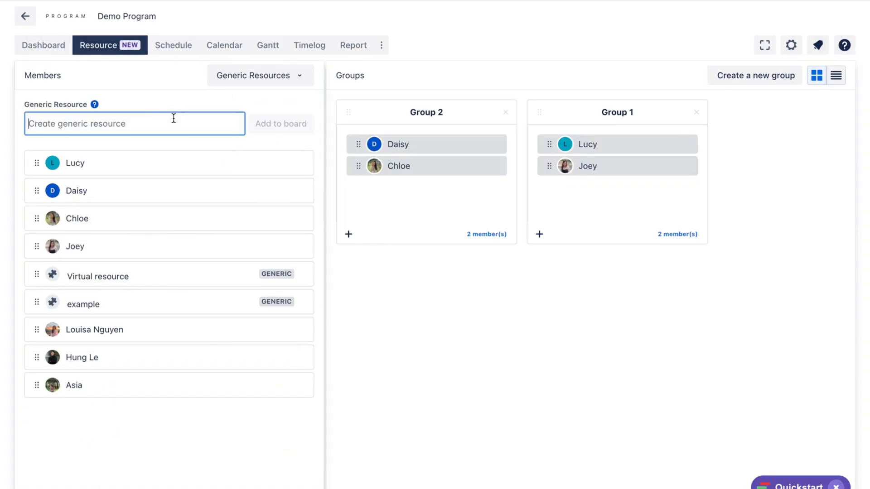
{"action": "type", "text": "Designer"}
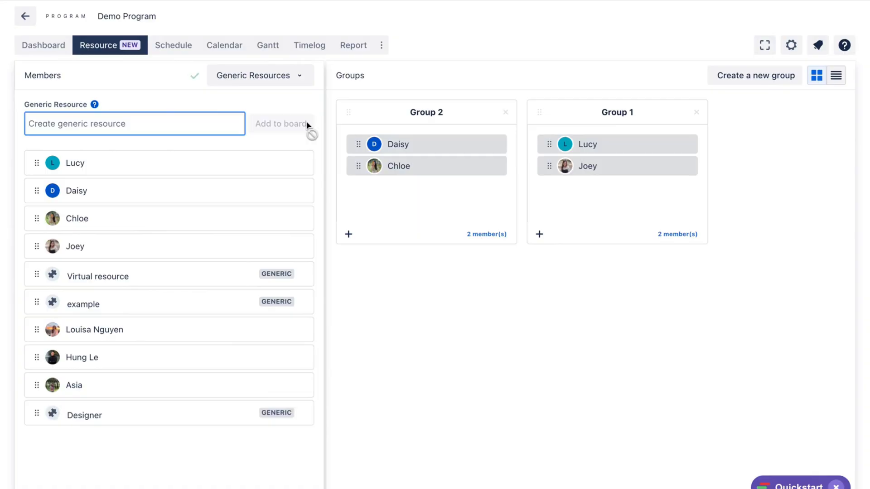
Assign the added Jira user and the last Lead team member to Group 2, and the other new Lead member to Group 1
{"action": "left_click_drag", "start_coordinate": [205, 337], "coordinate": [400, 206]}
{"action": "left_click_drag", "start_coordinate": [152, 358], "coordinate": [607, 213]}
{"action": "left_click_drag", "start_coordinate": [202, 379], "coordinate": [421, 234]}
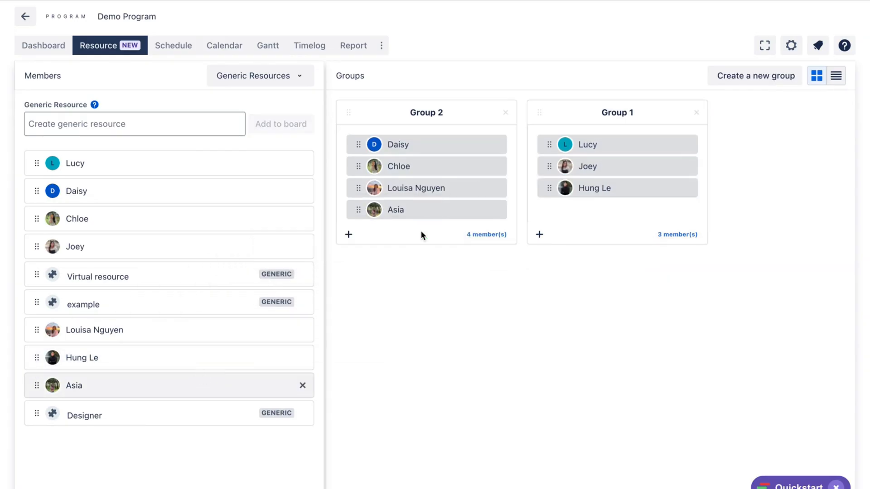
In the schedule, filter work items to Unassigned and plan DEMO-20 Create Register for the Tester on Monday 7 July
{"action": "left_click", "coordinate": [178, 44]}
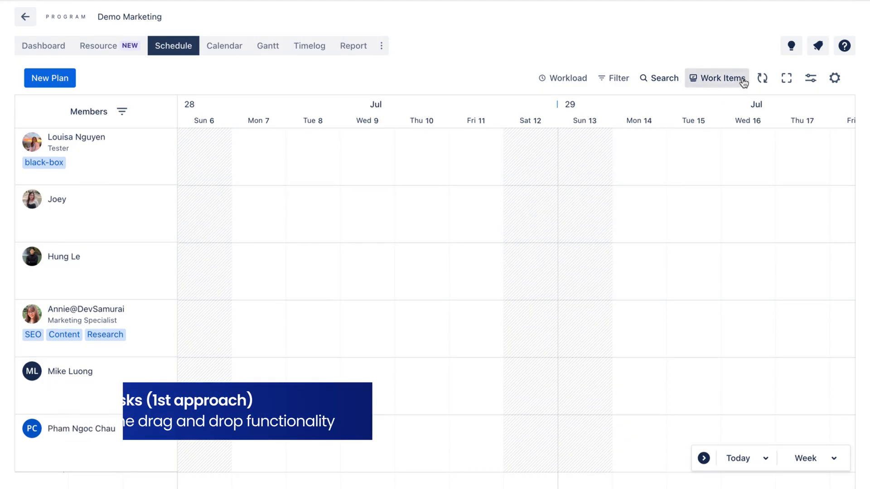
{"action": "left_click", "coordinate": [715, 81]}
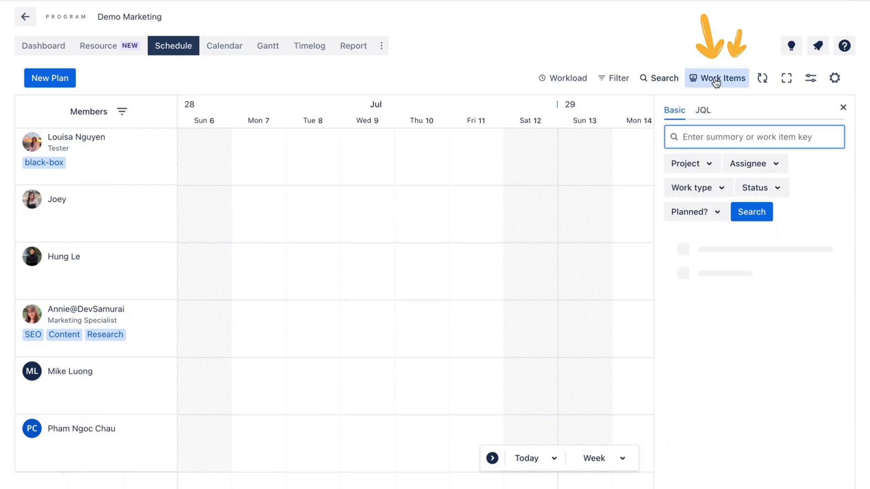
{"action": "left_click", "coordinate": [747, 164]}
{"action": "left_click", "coordinate": [615, 97]}
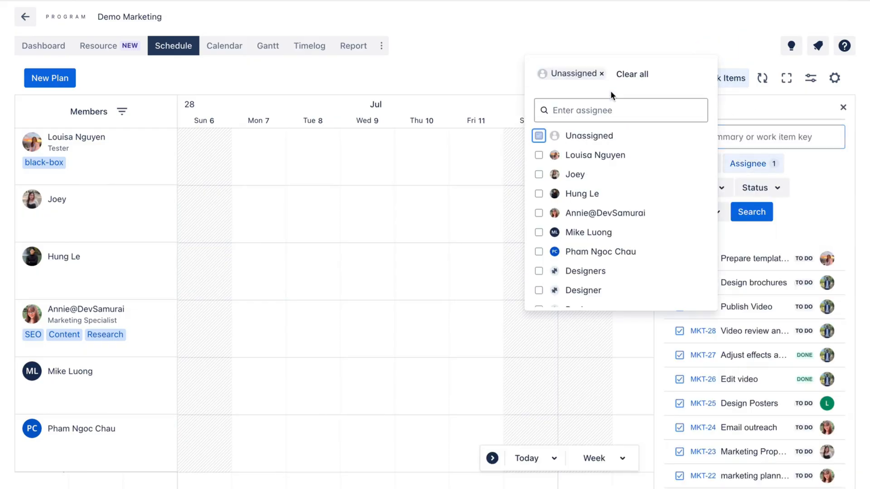
{"action": "left_click", "coordinate": [760, 213]}
{"action": "left_click", "coordinate": [760, 214]}
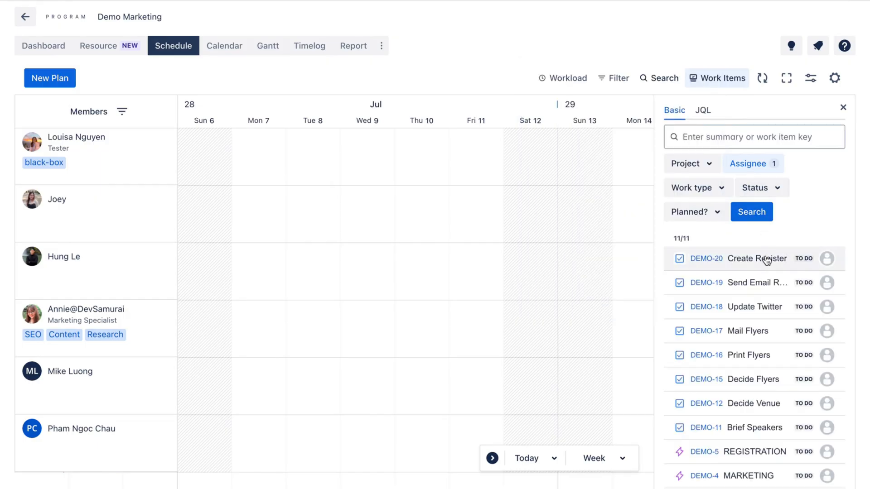
{"action": "left_click_drag", "start_coordinate": [765, 256], "coordinate": [263, 154]}
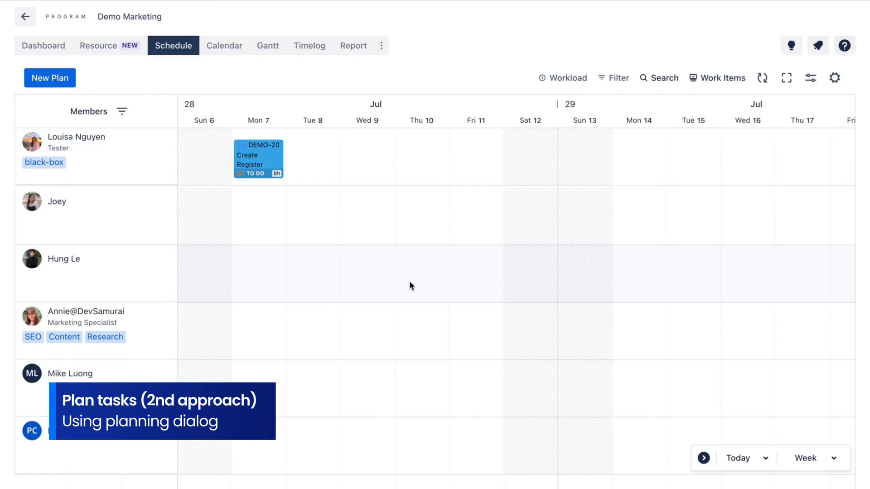
Start a work item plan for the second listed member from 7 to 9 July and choose DEMO-22 Send Confirmation
{"action": "left_click", "coordinate": [63, 78]}
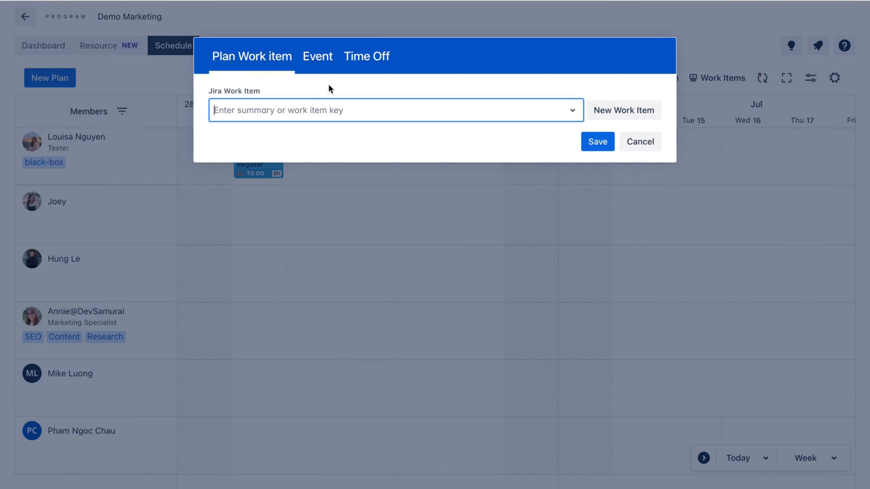
{"action": "left_click", "coordinate": [628, 143]}
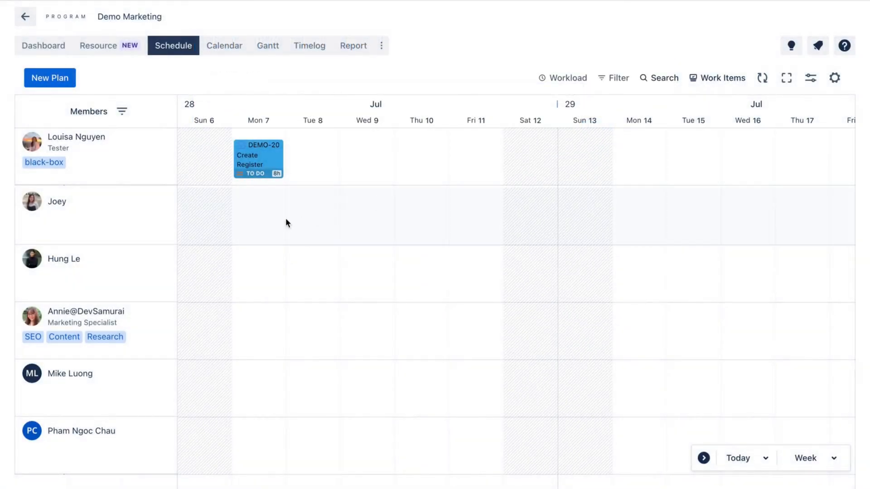
{"action": "left_click_drag", "start_coordinate": [250, 211], "coordinate": [369, 212]}
{"action": "type", "text": "send"}
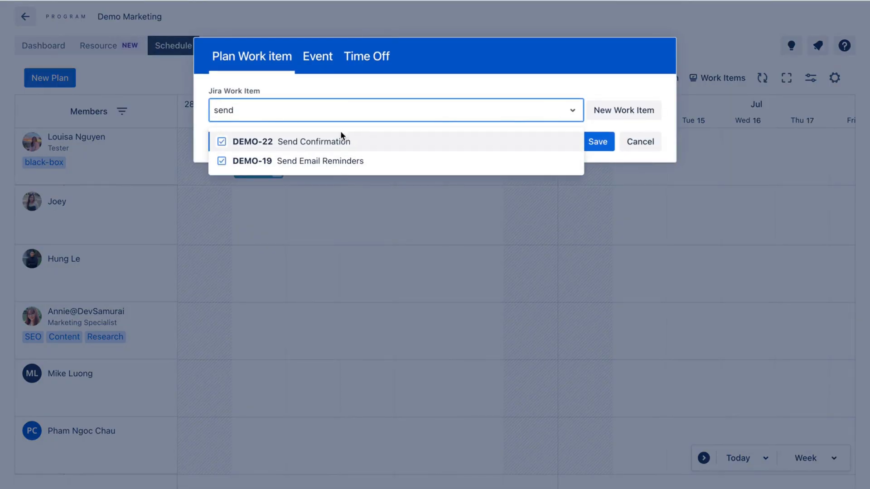
{"action": "left_click", "coordinate": [341, 144]}
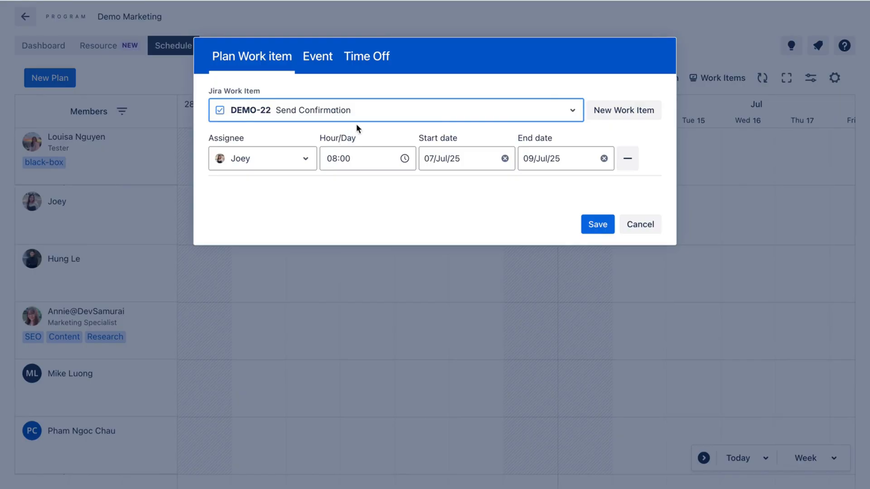
Create a new DEMO task named UI design as the plan's work item instead and save the plan for 7 to 9 July
{"action": "left_click", "coordinate": [616, 112]}
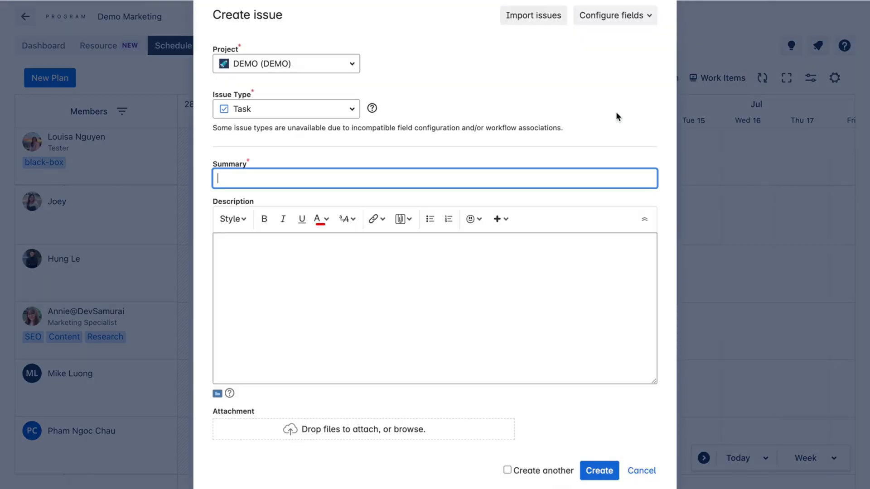
{"action": "type", "text": "UI desig"}
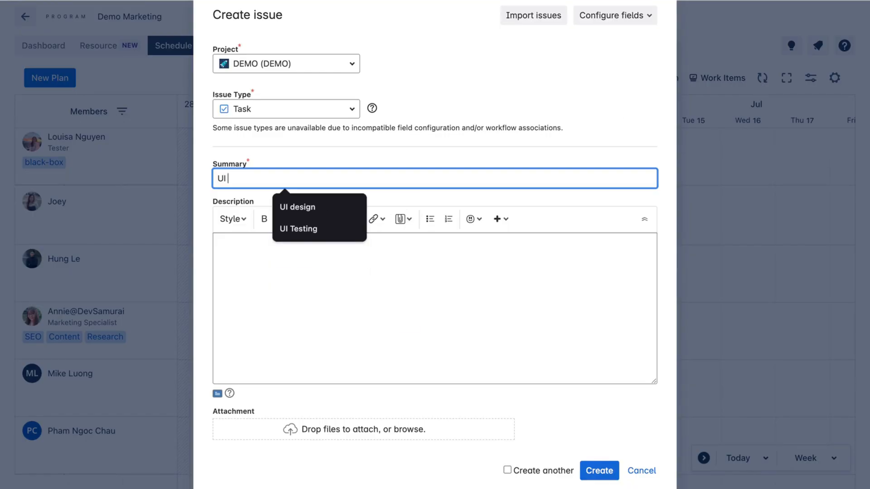
{"action": "type", "text": "n"}
{"action": "left_click", "coordinate": [606, 470]}
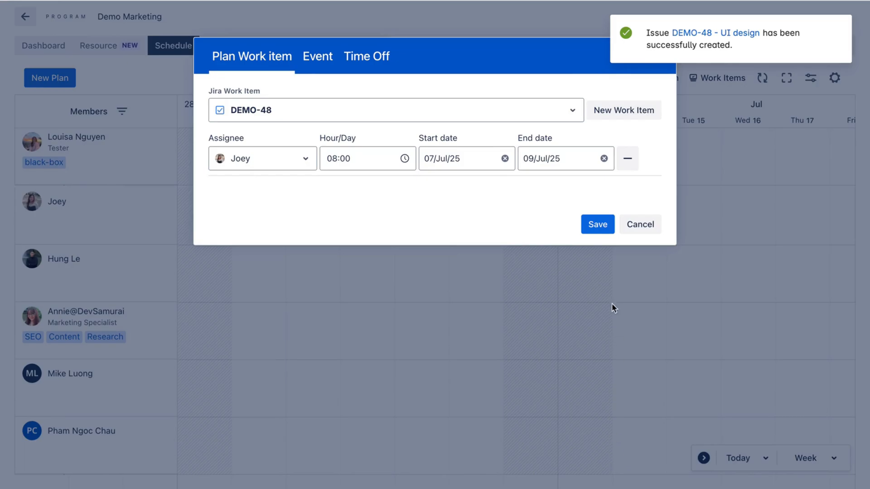
{"action": "left_click", "coordinate": [601, 226]}
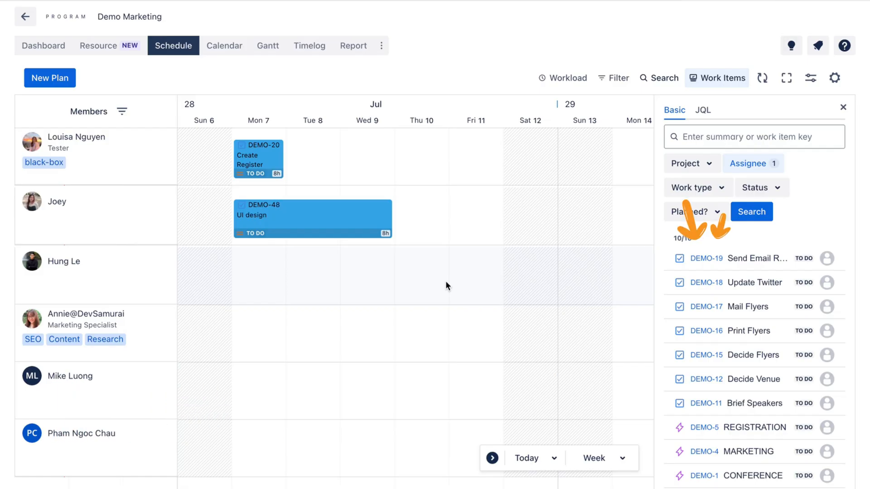
From the details of DEMO-19 Send Email Reminders, plan it in TeamBoard ProScheduler for 10 to 11 July 2025 at 8 hours per day
{"action": "left_click", "coordinate": [707, 258]}
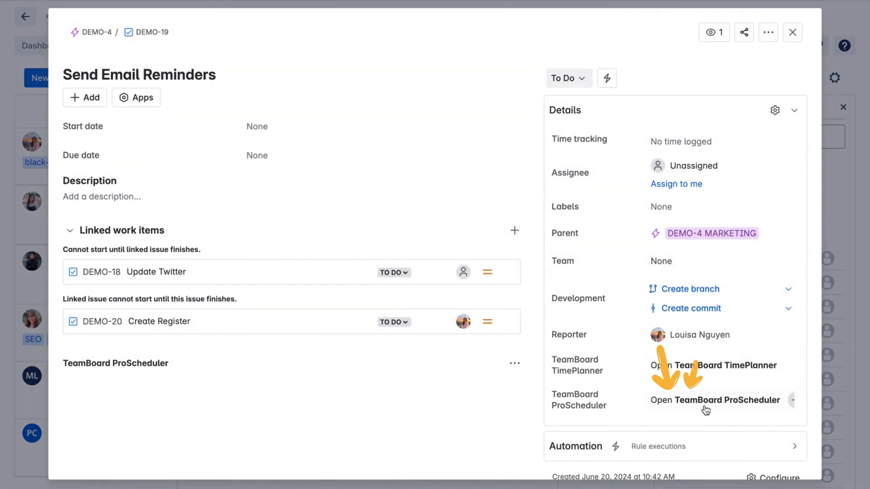
{"action": "left_click", "coordinate": [738, 397]}
{"action": "left_click", "coordinate": [738, 398]}
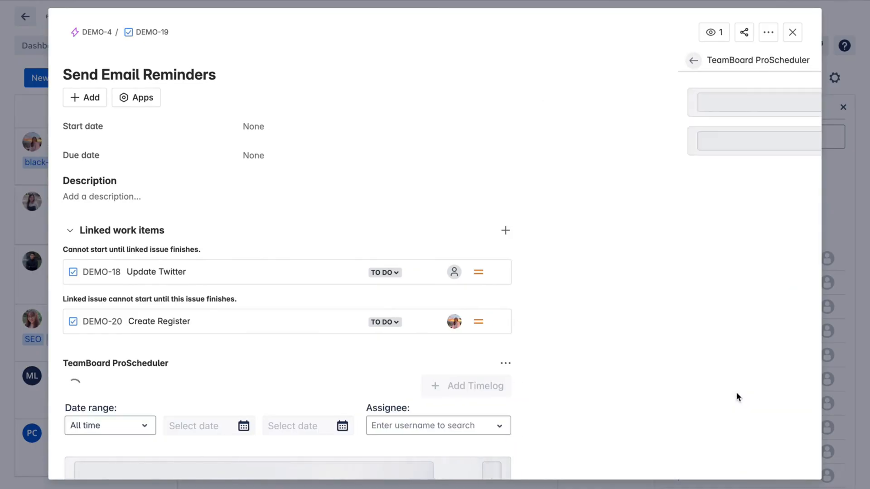
{"action": "left_click", "coordinate": [654, 104]}
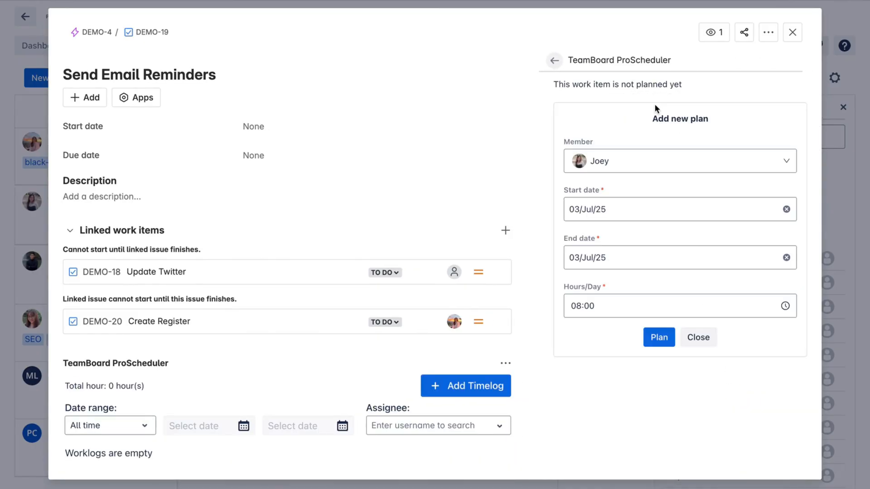
{"action": "left_click", "coordinate": [633, 210]}
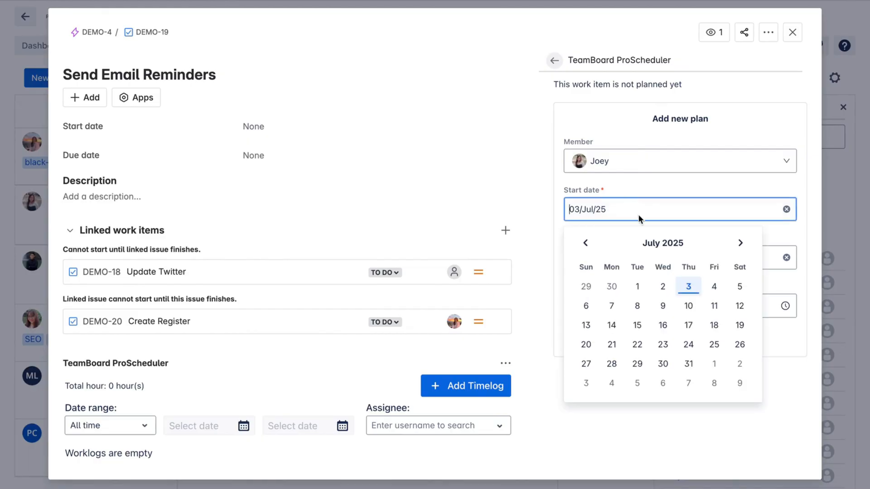
{"action": "left_click", "coordinate": [685, 305]}
{"action": "left_click", "coordinate": [714, 353]}
{"action": "left_click", "coordinate": [665, 339]}
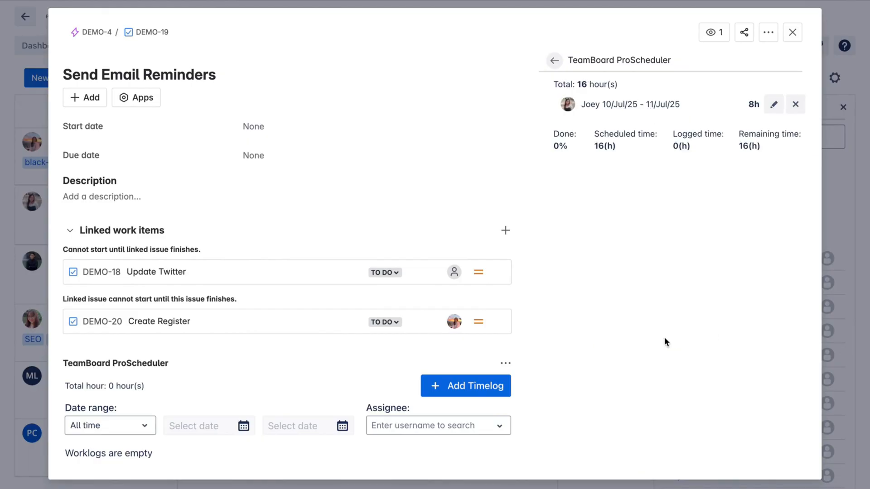
{"action": "left_click", "coordinate": [792, 32]}
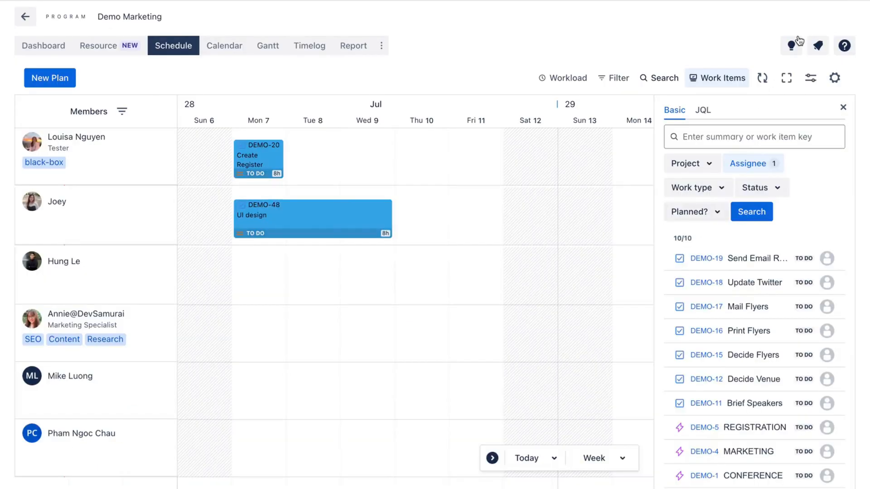
In the Demo Program schedule, plan SP-8 solution page for the generic resource Designer on Monday 7 July
{"action": "mouse_move", "coordinate": [497, 219]}
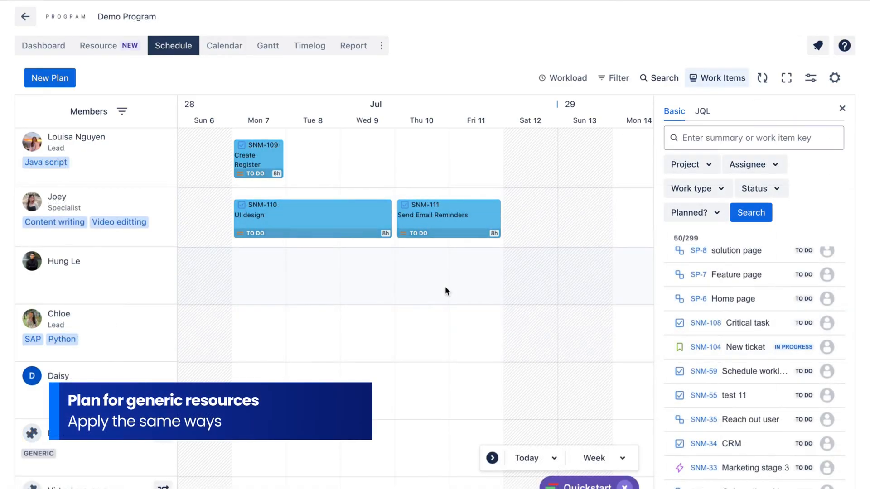
{"action": "scroll", "coordinate": [445, 289], "scroll_direction": "down", "scroll_amount": 2}
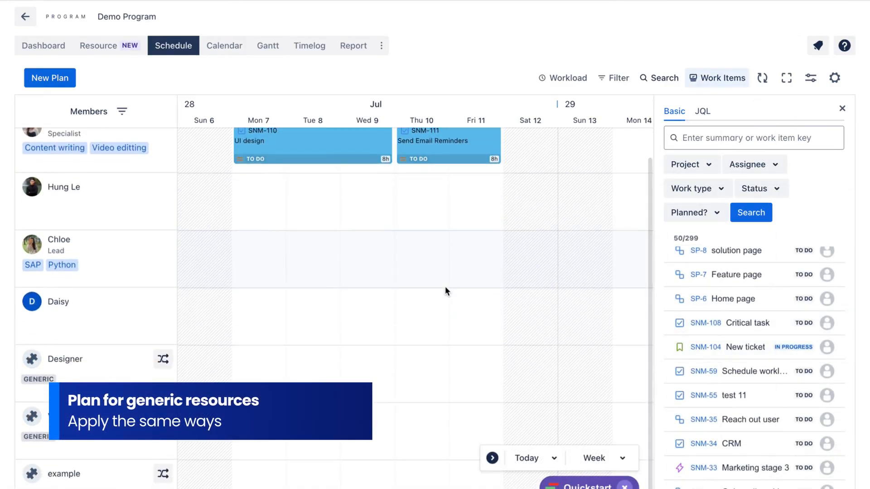
{"action": "left_click_drag", "start_coordinate": [727, 262], "coordinate": [273, 383]}
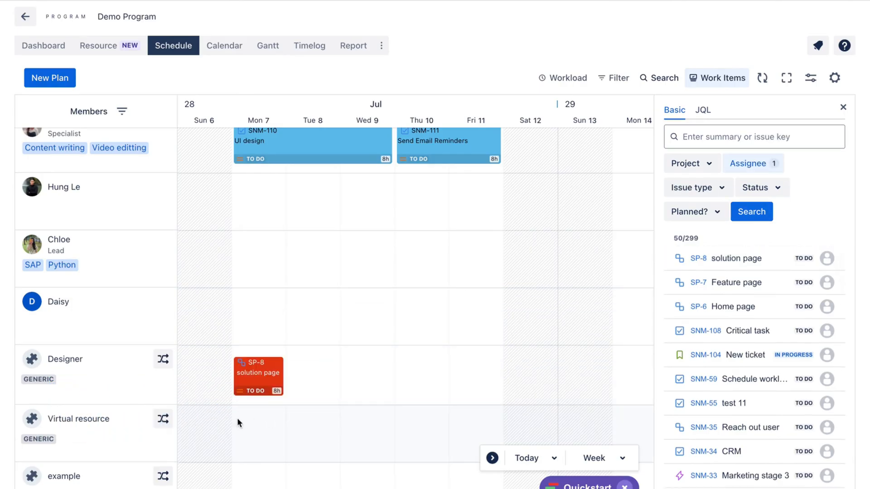
Reassign all tasks of the generic resource Designer to the Lead with the SAP and Python skills
{"action": "left_click", "coordinate": [164, 360]}
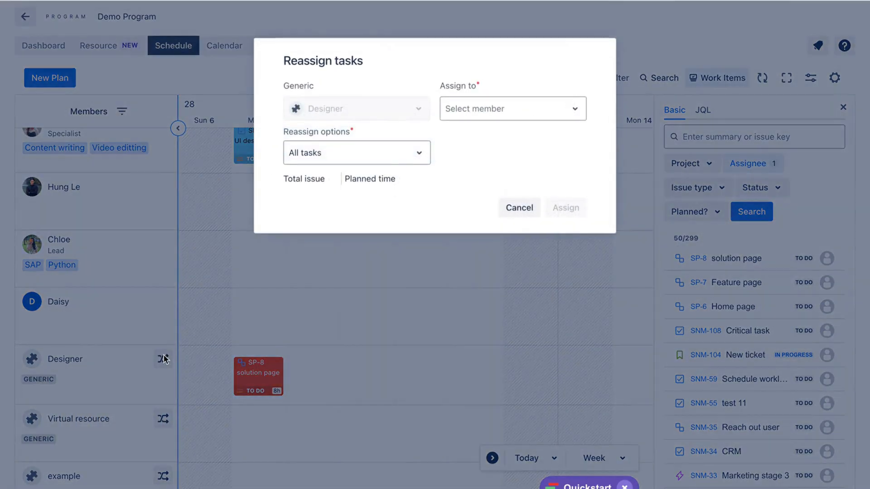
{"action": "left_click", "coordinate": [485, 108]}
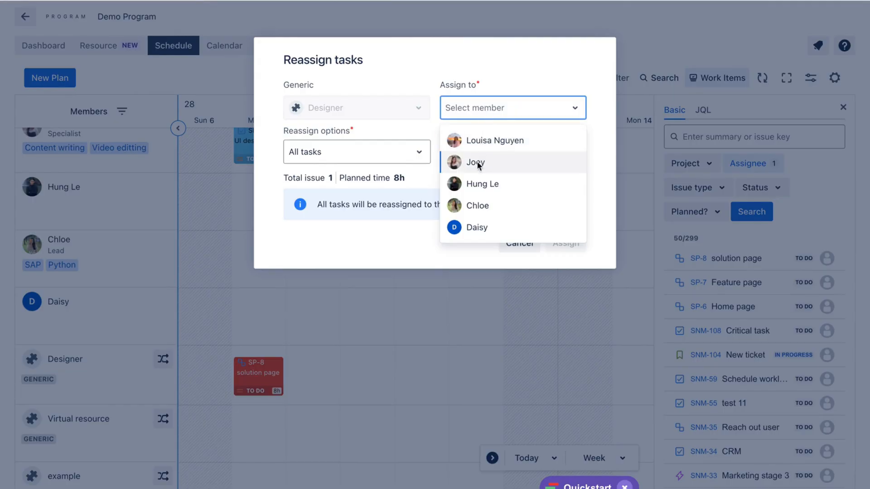
{"action": "left_click", "coordinate": [475, 205]}
{"action": "left_click", "coordinate": [565, 242]}
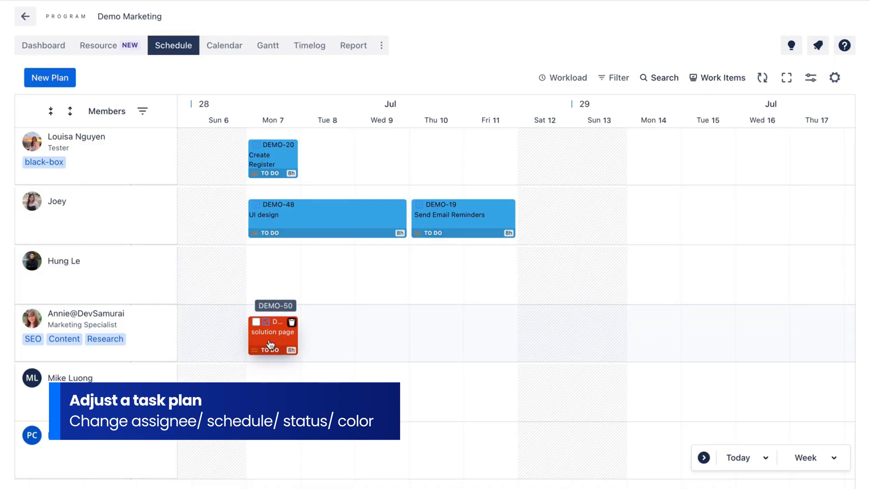
Move DEMO-50 solution page to the third listed member on Wednesday 9 July, extend it to Friday 11 July and set 8 hours per day
{"action": "left_click_drag", "start_coordinate": [271, 343], "coordinate": [369, 294]}
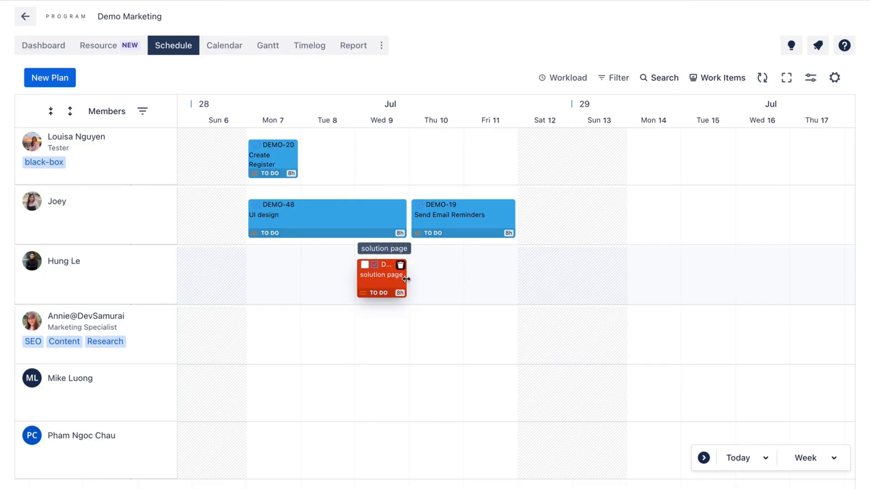
{"action": "left_click_drag", "start_coordinate": [405, 279], "coordinate": [499, 272]}
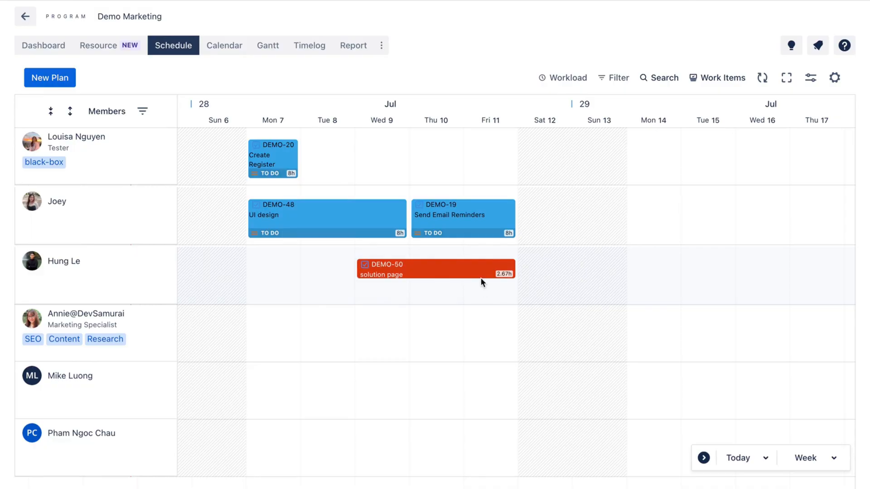
{"action": "mouse_move", "coordinate": [481, 278]}
{"action": "left_click_drag", "start_coordinate": [481, 278], "coordinate": [482, 298]}
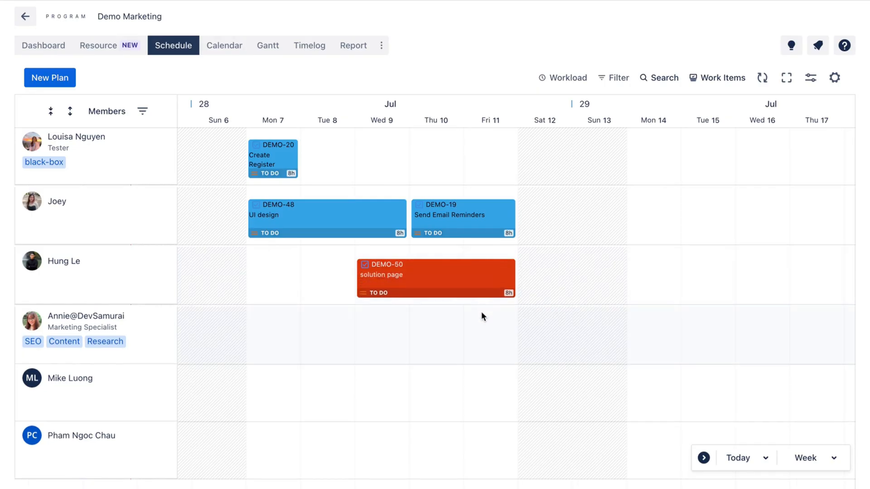
Remove the plan of DEMO-50 solution page from the schedule
{"action": "mouse_move", "coordinate": [512, 267]}
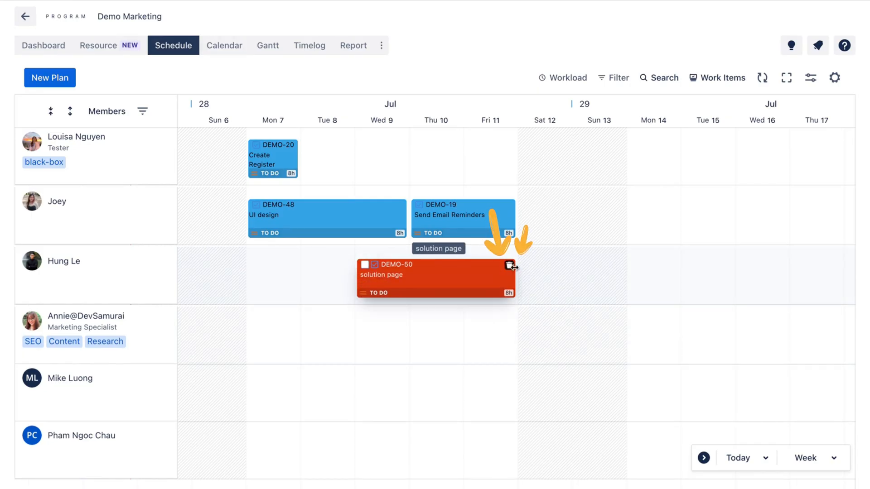
{"action": "left_click", "coordinate": [509, 267]}
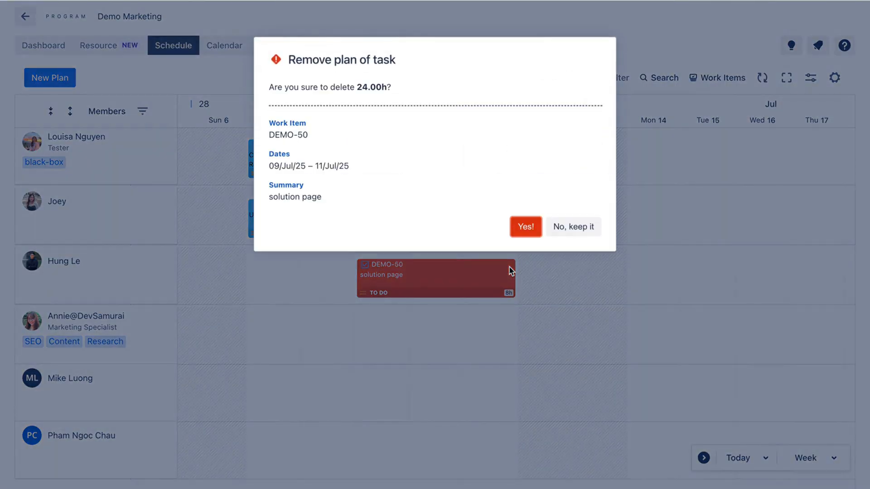
{"action": "left_click", "coordinate": [524, 226]}
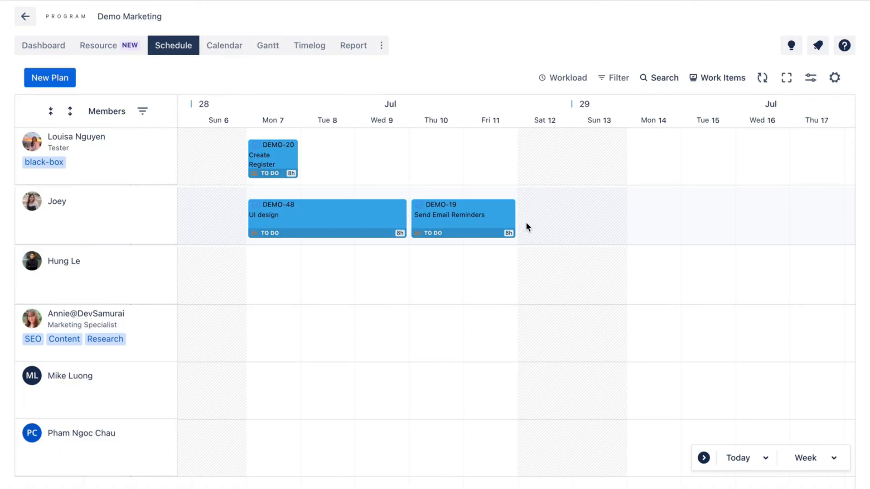
Change the status of DEMO-19 Send Email Reminders to In Progress and give its plan a custom dark red color
{"action": "right_click", "coordinate": [494, 211]}
{"action": "mouse_move", "coordinate": [557, 305]}
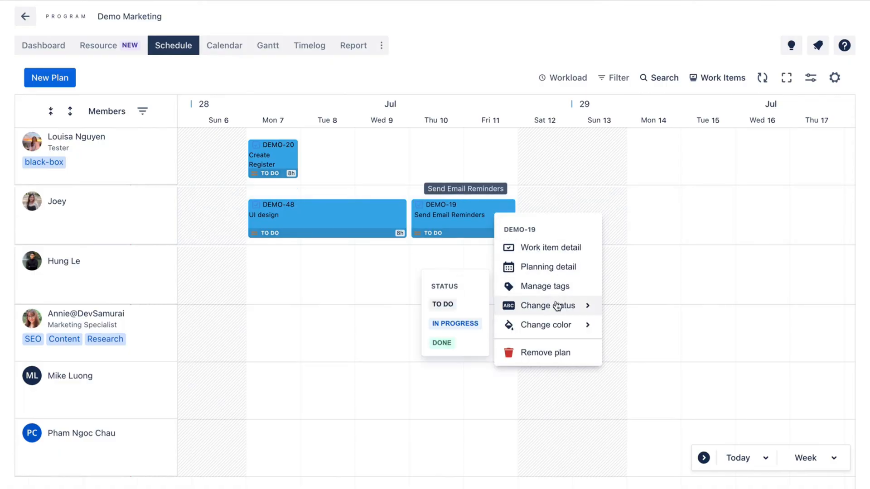
{"action": "left_click", "coordinate": [476, 322]}
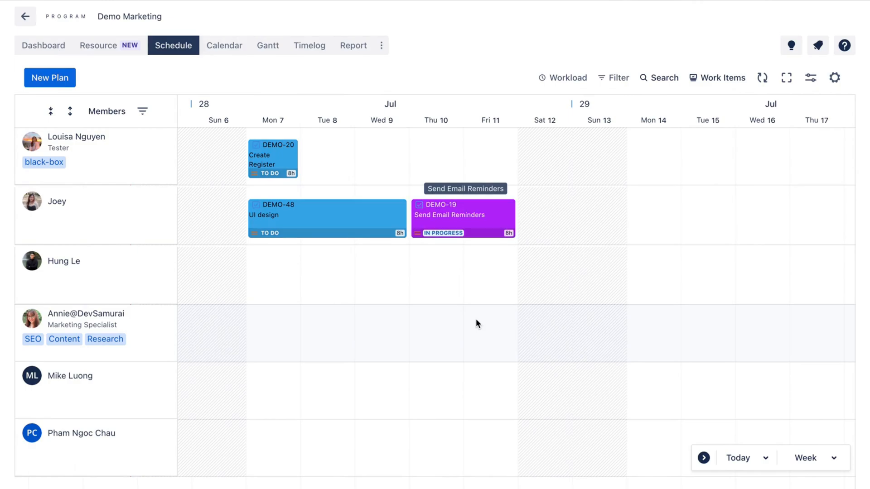
{"action": "right_click", "coordinate": [490, 236]}
{"action": "mouse_move", "coordinate": [516, 344]}
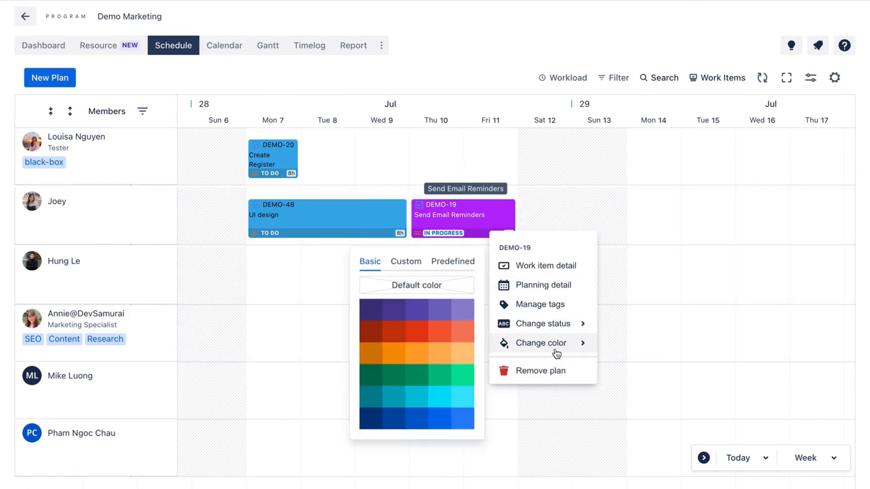
{"action": "left_click", "coordinate": [405, 261]}
{"action": "left_click", "coordinate": [464, 305]}
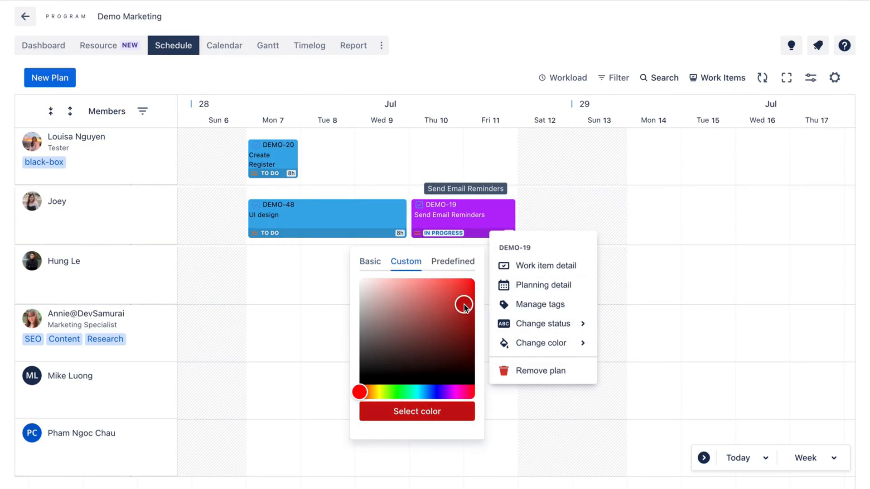
{"action": "left_click", "coordinate": [430, 412]}
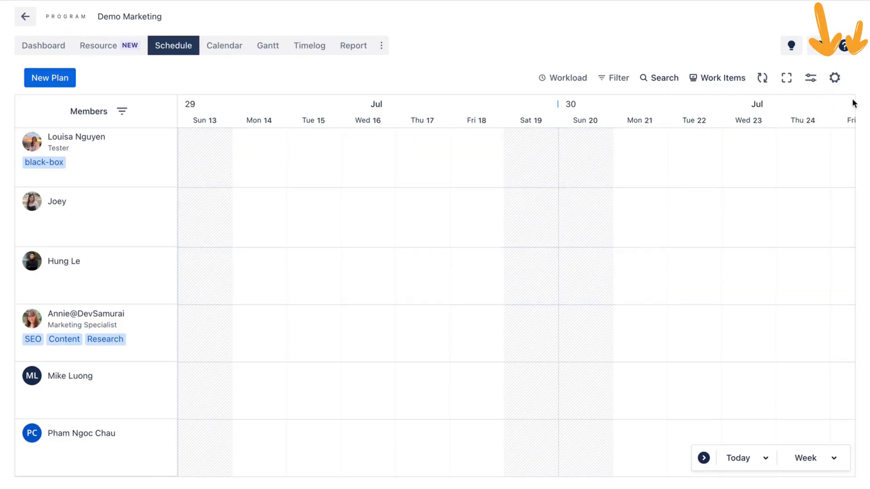
In the board's date mapping settings, enable mapping dates with Jira fields for the Demo Marketing project
{"action": "left_click", "coordinate": [837, 78]}
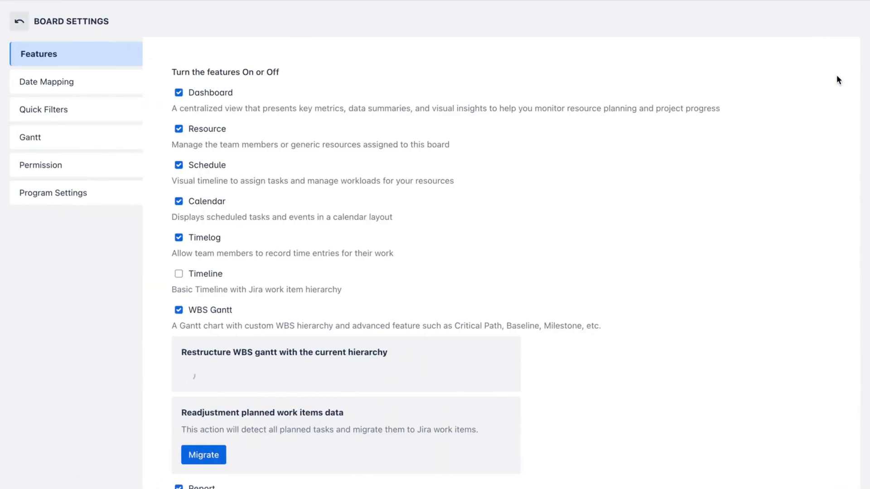
{"action": "left_click", "coordinate": [41, 81]}
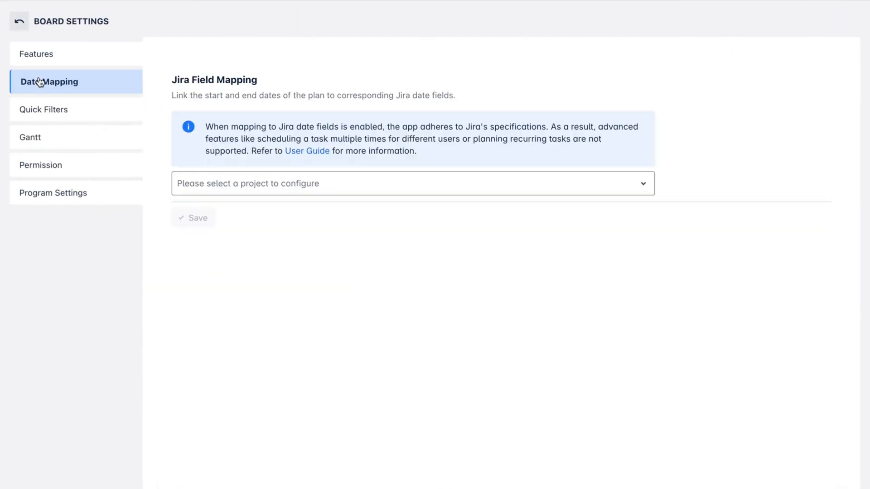
{"action": "left_click", "coordinate": [222, 179]}
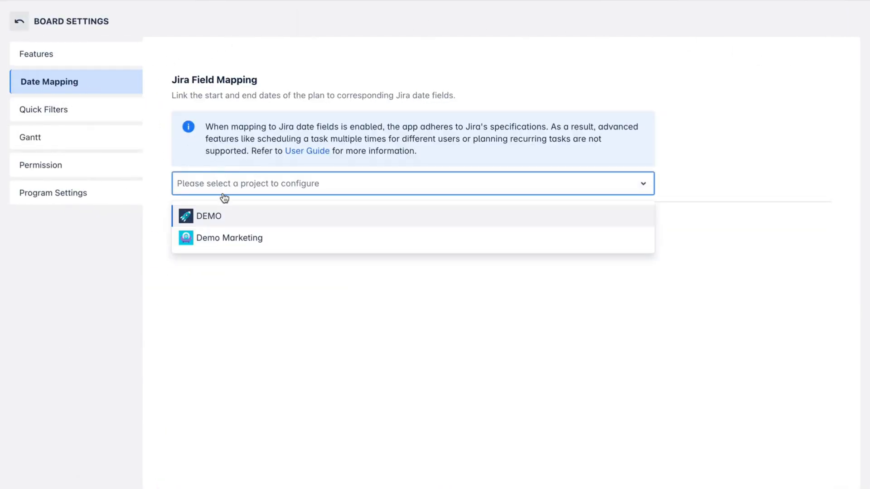
{"action": "left_click", "coordinate": [226, 237]}
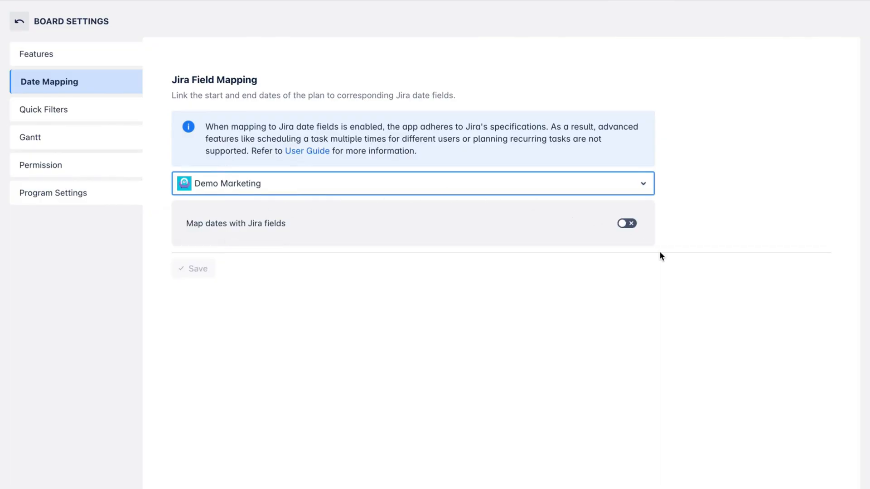
{"action": "left_click", "coordinate": [630, 226]}
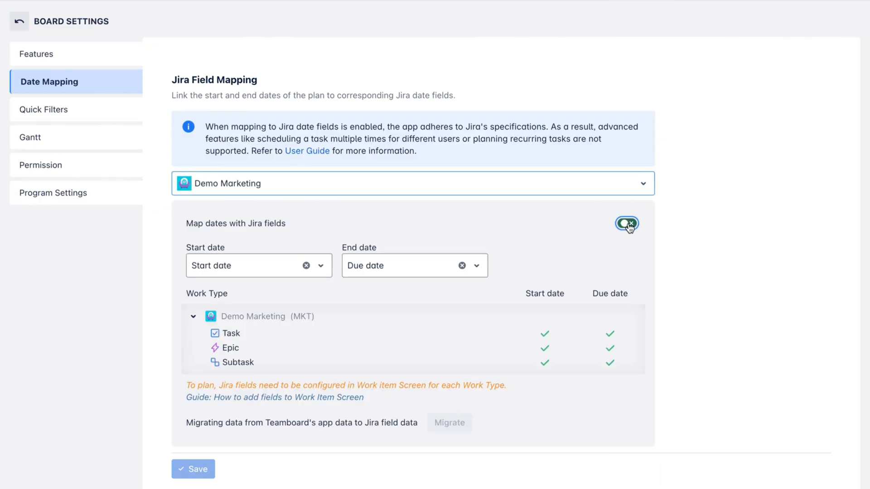
Map the plan's start date to Start date and its end date to Due date, and save the mapping
{"action": "left_click", "coordinate": [253, 269]}
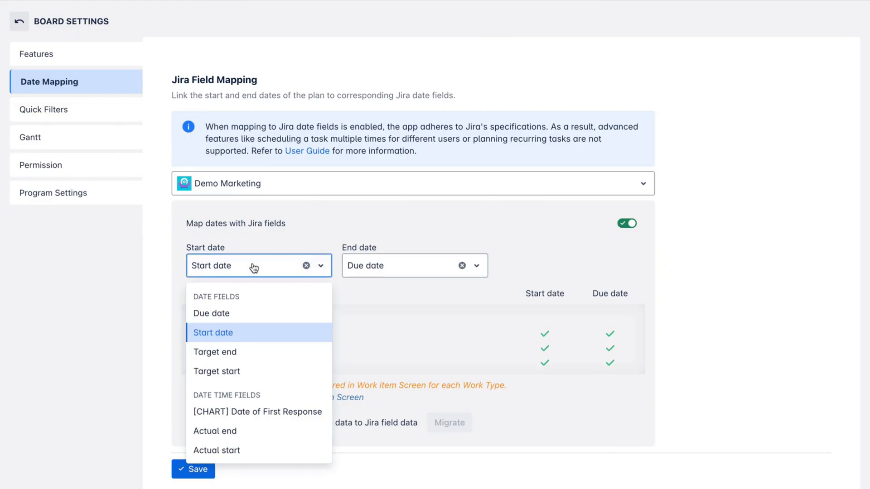
{"action": "left_click", "coordinate": [378, 268]}
{"action": "left_click", "coordinate": [377, 267]}
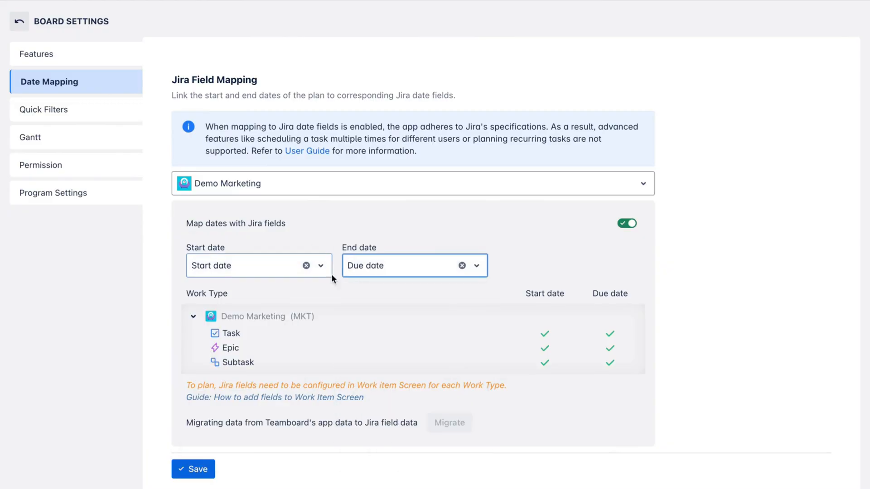
{"action": "left_click", "coordinate": [179, 474]}
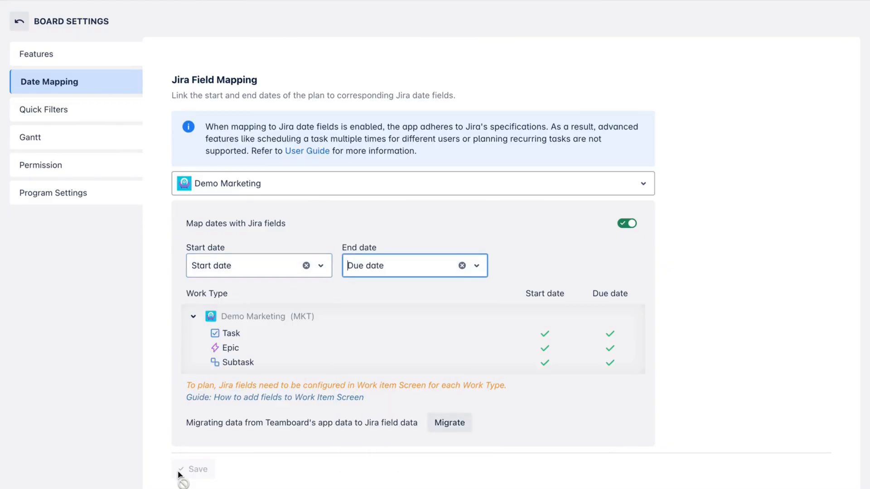
Back in the schedule, extend the second listed member's MKT-34 Content Plan through Thursday 17 July and open its work item
{"action": "left_click", "coordinate": [20, 23]}
{"action": "left_click_drag", "start_coordinate": [282, 220], "coordinate": [428, 233]}
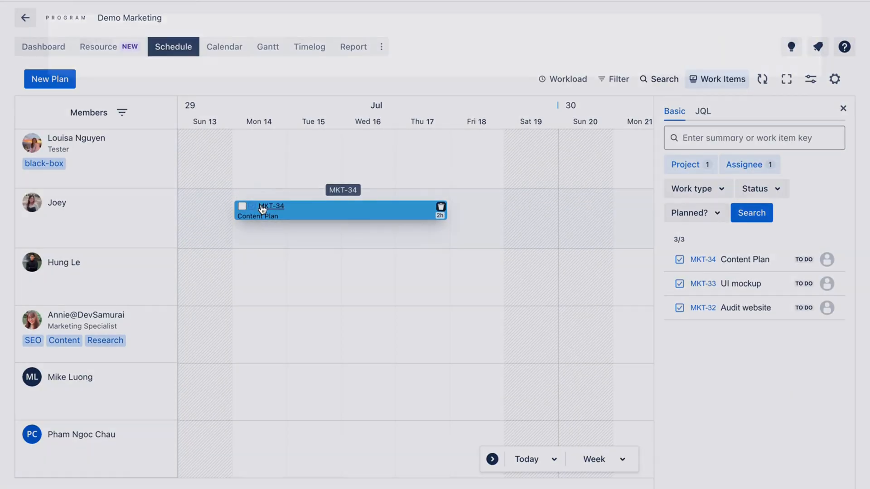
{"action": "left_click", "coordinate": [261, 209]}
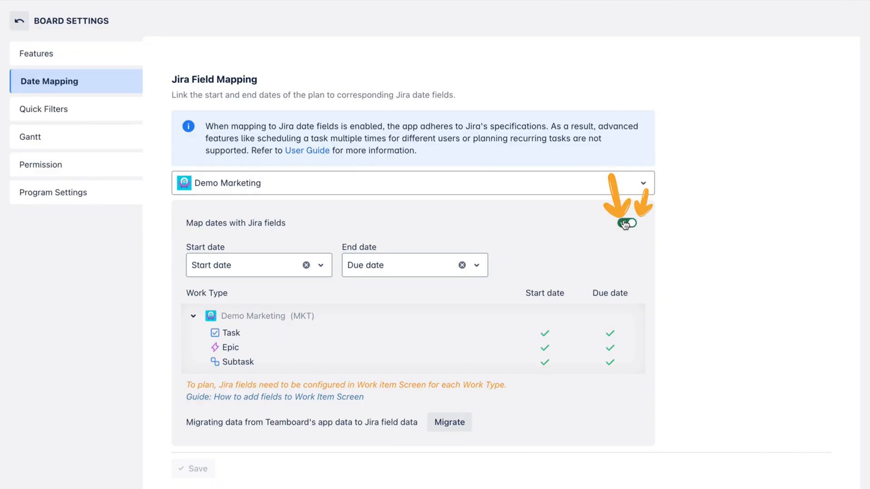
Turn off Jira date mapping for Demo Marketing and additionally assign MKT-32 Audit website to the third listed member
{"action": "left_click", "coordinate": [625, 223]}
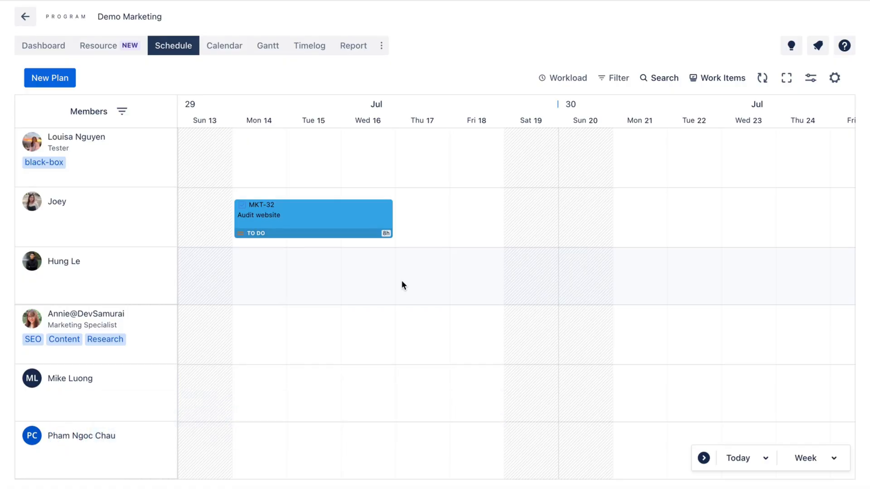
{"action": "right_click", "coordinate": [361, 220]}
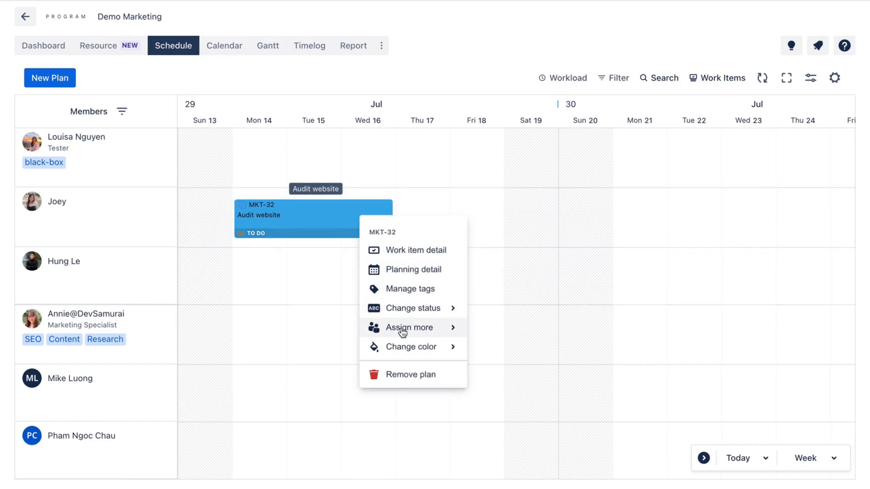
{"action": "mouse_move", "coordinate": [402, 332]}
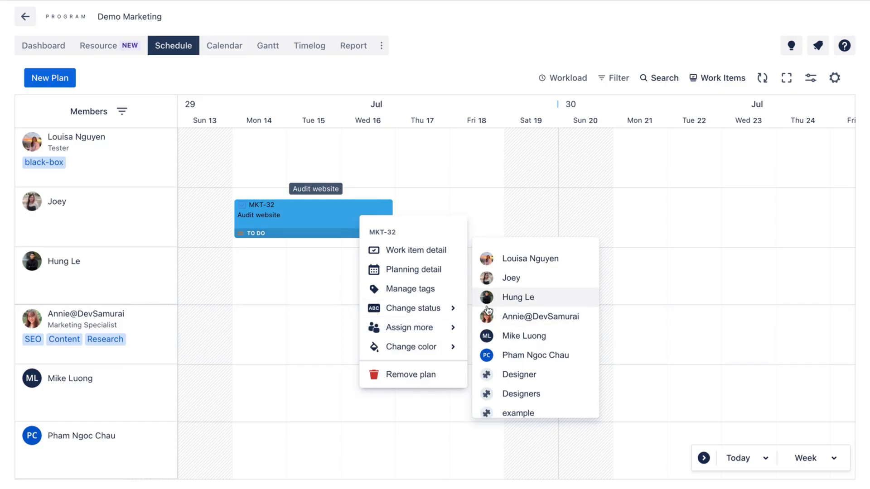
{"action": "left_click", "coordinate": [519, 300]}
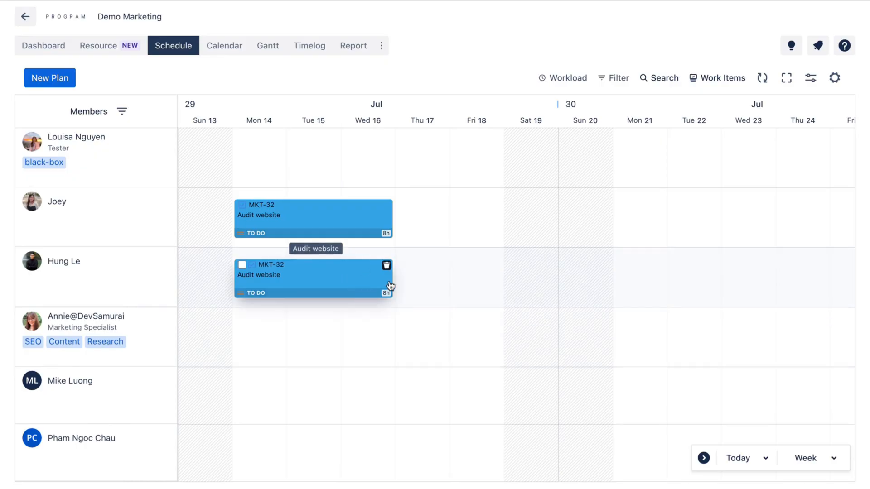
Create a new plan of MKT-32 Audit website for the Marketing Specialist from 15/Jul/25 to 16/Jul/25
{"action": "left_click", "coordinate": [351, 277]}
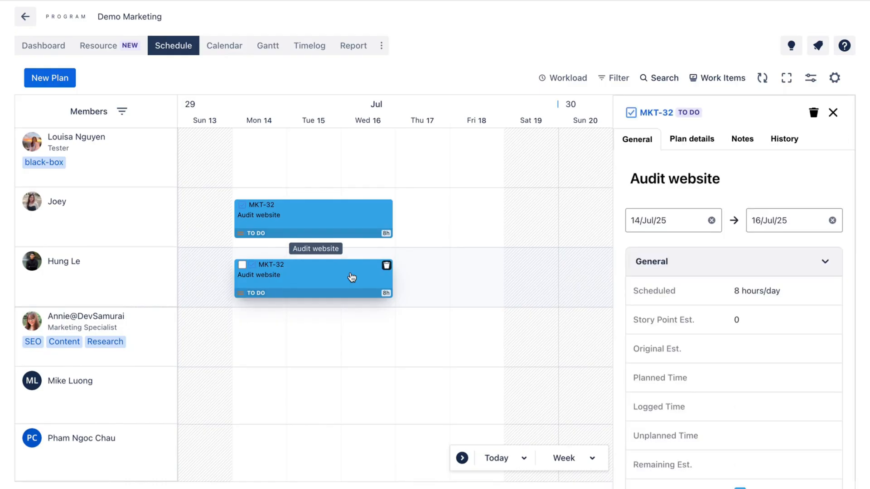
{"action": "left_click", "coordinate": [703, 141]}
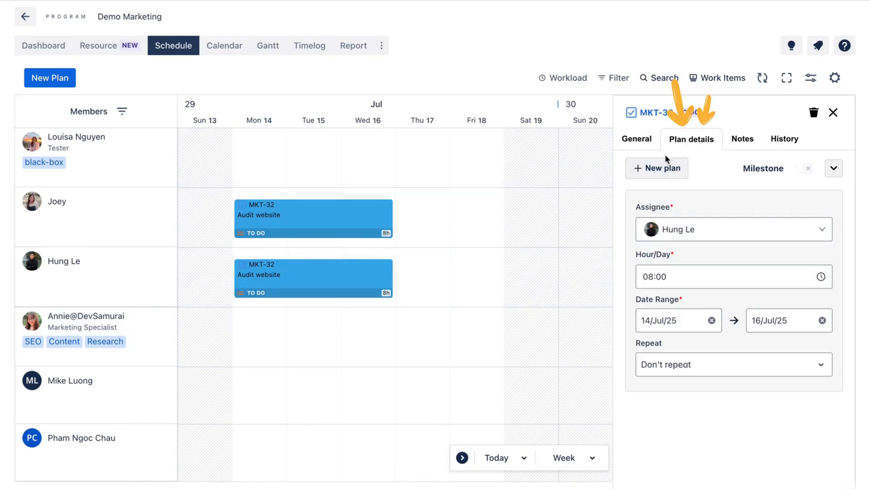
{"action": "left_click", "coordinate": [663, 169]}
{"action": "left_click", "coordinate": [689, 229]}
{"action": "left_click", "coordinate": [710, 332]}
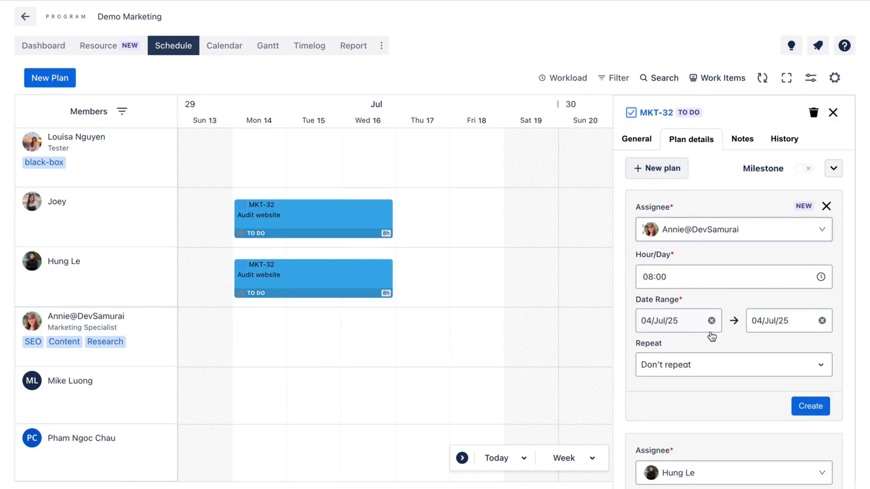
{"action": "left_click", "coordinate": [683, 325]}
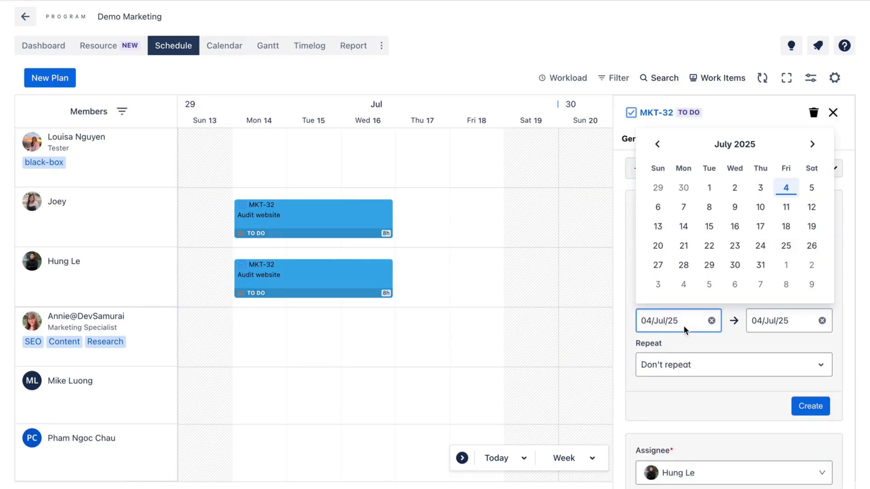
{"action": "left_click", "coordinate": [708, 226]}
{"action": "left_click", "coordinate": [770, 319]}
{"action": "left_click", "coordinate": [766, 226]}
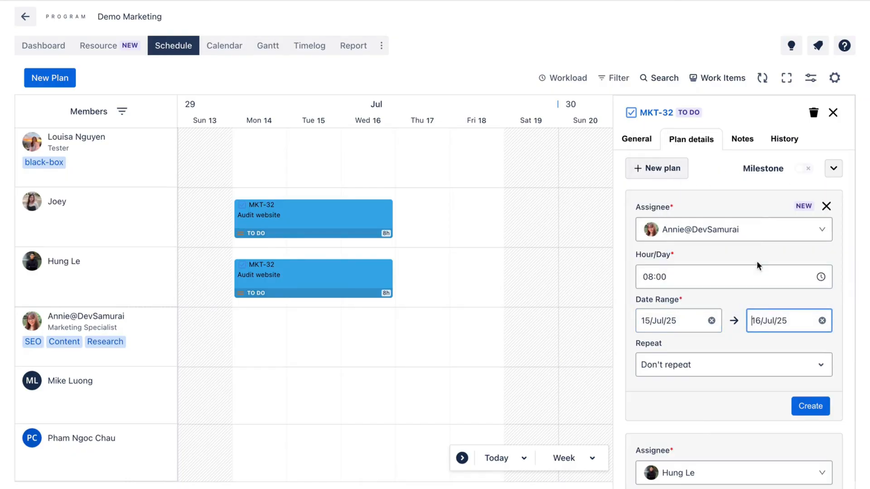
{"action": "left_click", "coordinate": [810, 406]}
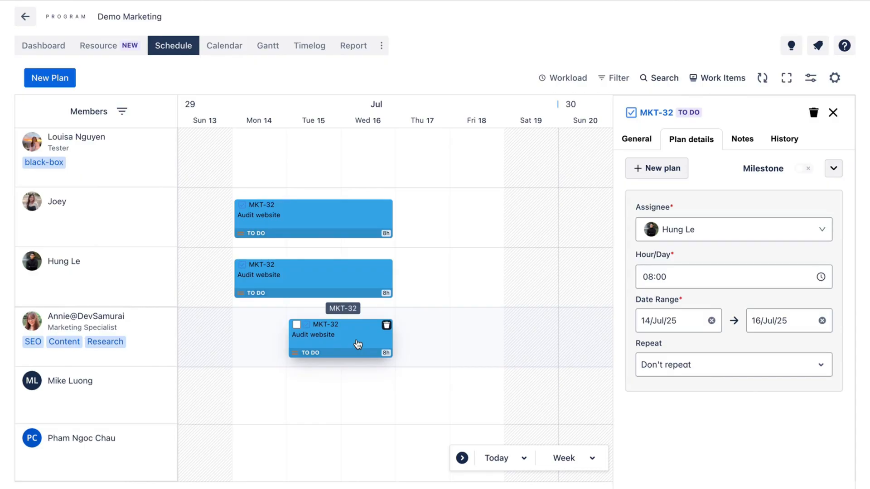
{"action": "left_click", "coordinate": [444, 277]}
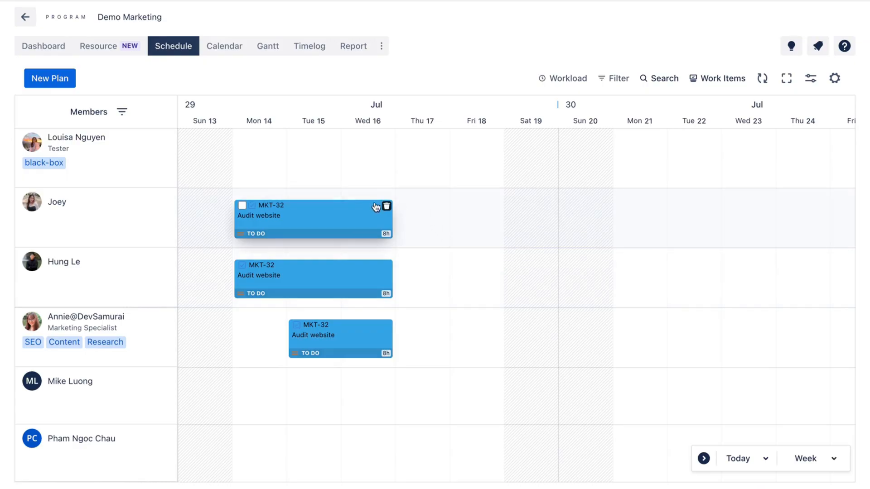
Repeat the second listed member's MKT-32 Audit website plan weekly on Monday until 30/Jan/26
{"action": "left_click", "coordinate": [358, 222]}
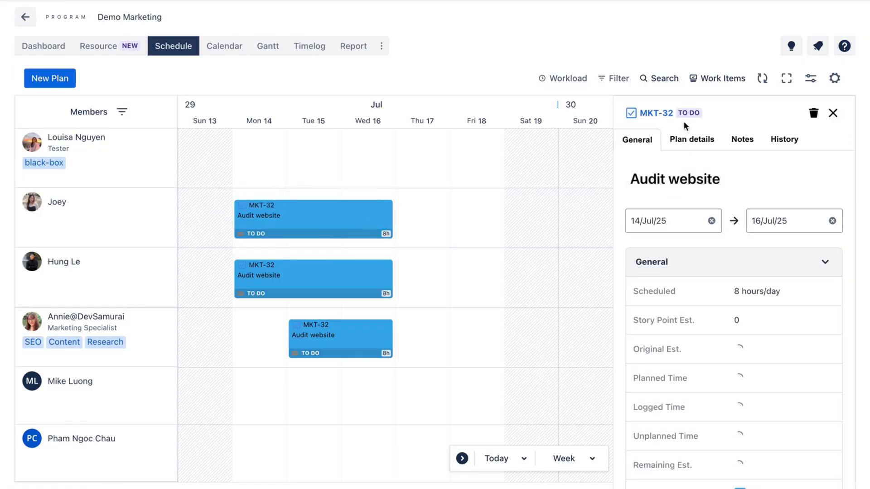
{"action": "left_click", "coordinate": [688, 140]}
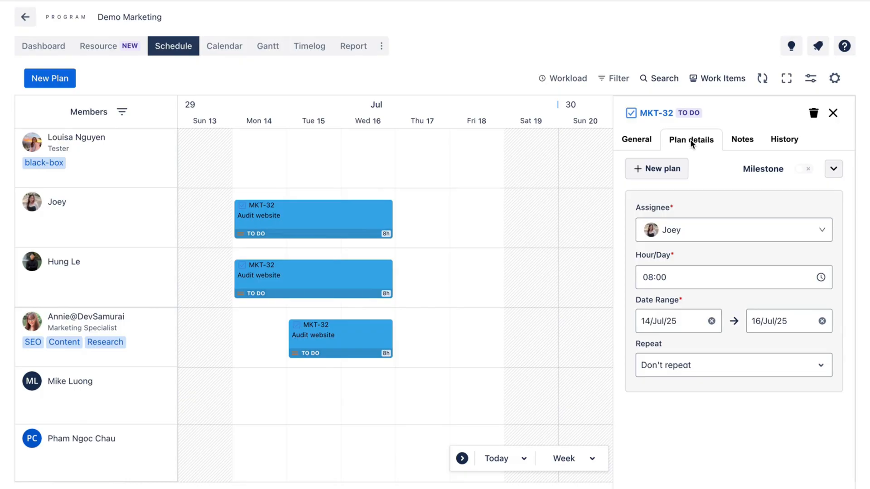
{"action": "left_click", "coordinate": [664, 372]}
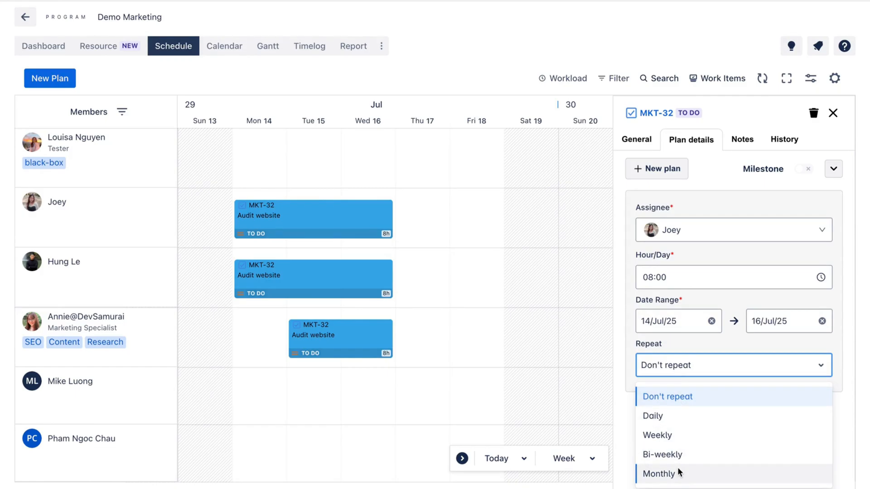
{"action": "left_click", "coordinate": [703, 435]}
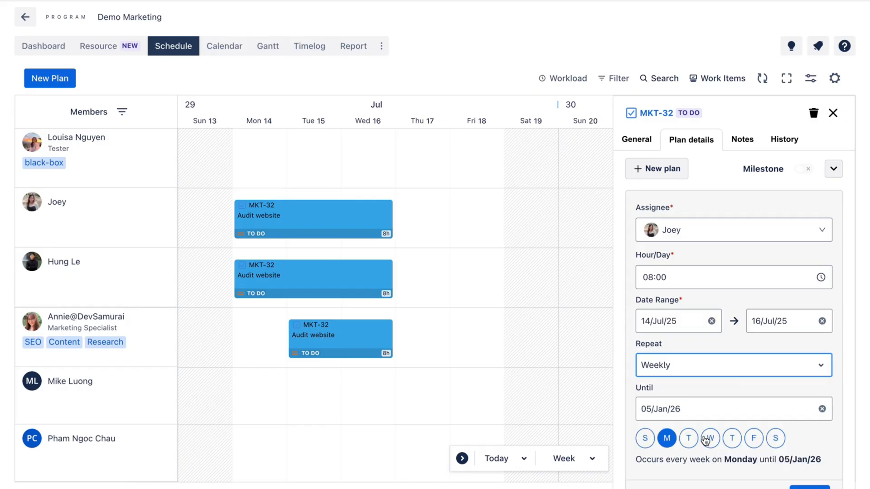
{"action": "scroll", "coordinate": [706, 440], "scroll_direction": "down", "scroll_amount": 1}
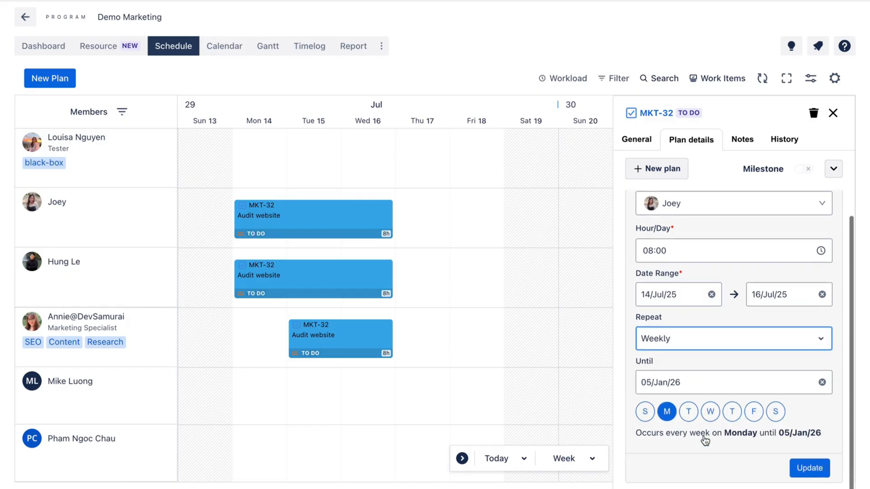
{"action": "left_click", "coordinate": [690, 388]}
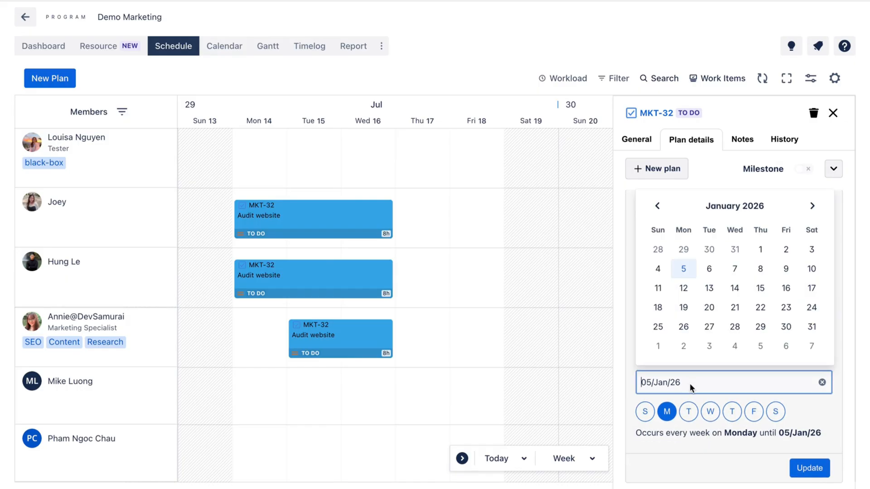
{"action": "left_click", "coordinate": [791, 332]}
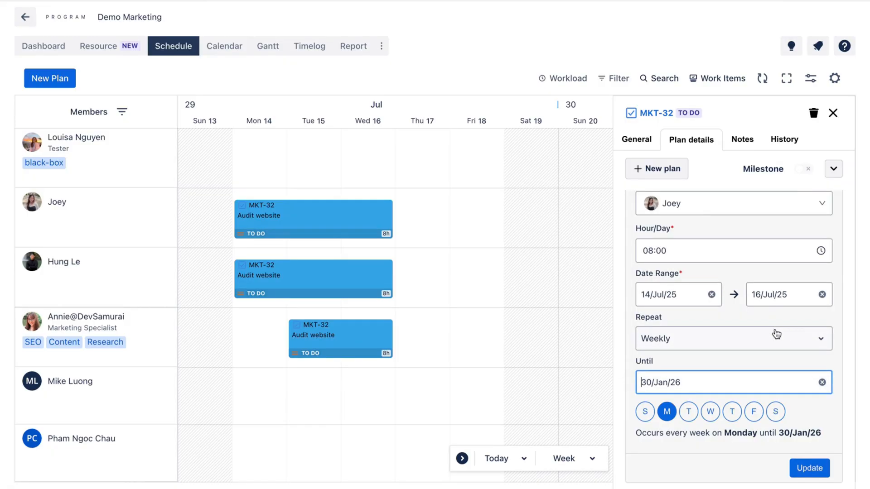
{"action": "left_click", "coordinate": [801, 466]}
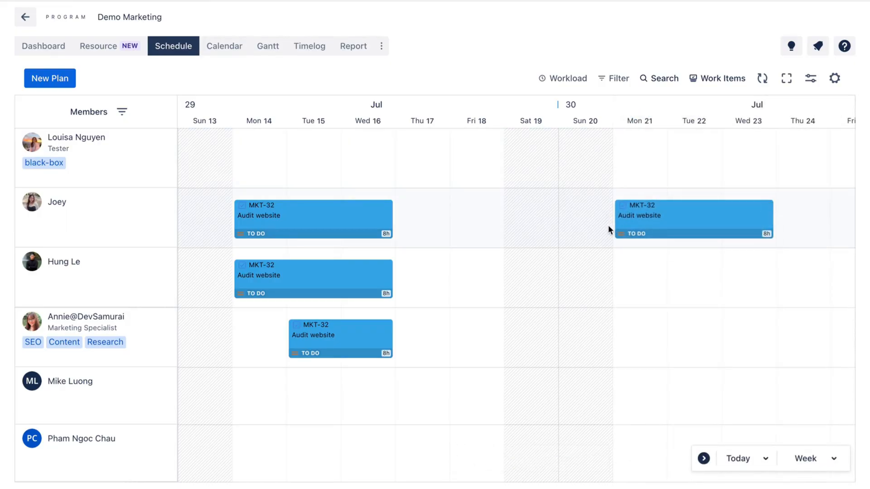
Delete the recurring MKT-32 Audit website plan starting Monday 21 July together with all following tasks in the series
{"action": "scroll", "coordinate": [608, 229], "scroll_direction": "right", "scroll_amount": 4}
{"action": "scroll", "coordinate": [610, 231], "scroll_direction": "right", "scroll_amount": 8}
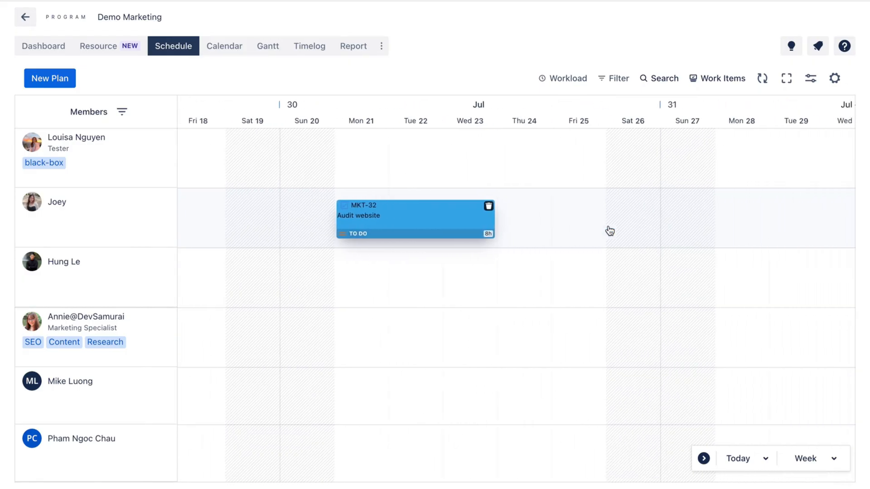
{"action": "scroll", "coordinate": [610, 231], "scroll_direction": "right", "scroll_amount": 5}
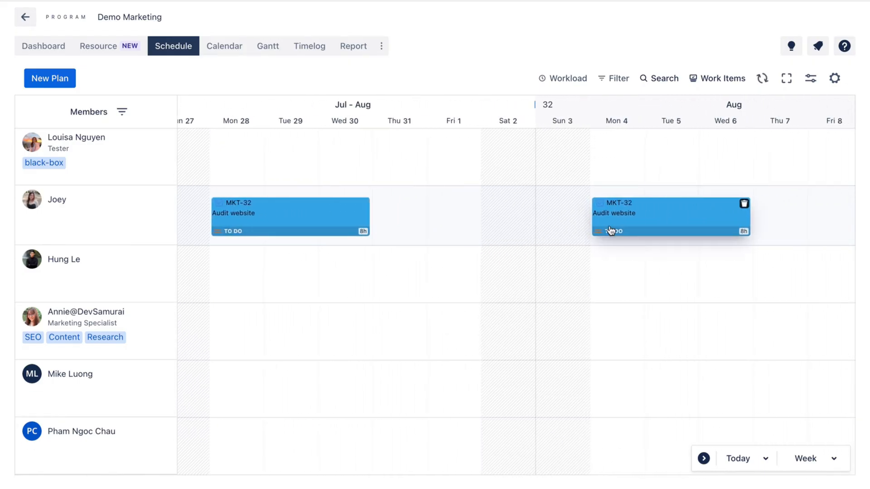
{"action": "scroll", "coordinate": [609, 229], "scroll_direction": "left", "scroll_amount": 7}
{"action": "scroll", "coordinate": [611, 230], "scroll_direction": "left", "scroll_amount": 15}
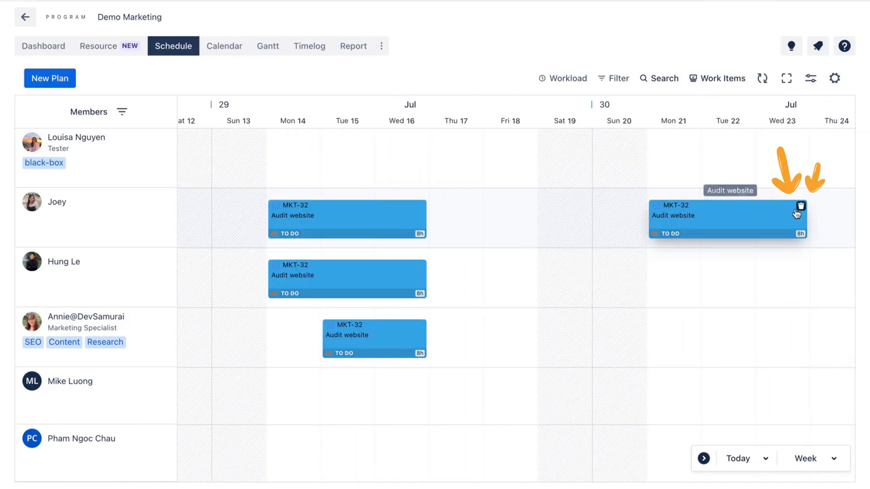
{"action": "left_click", "coordinate": [800, 208]}
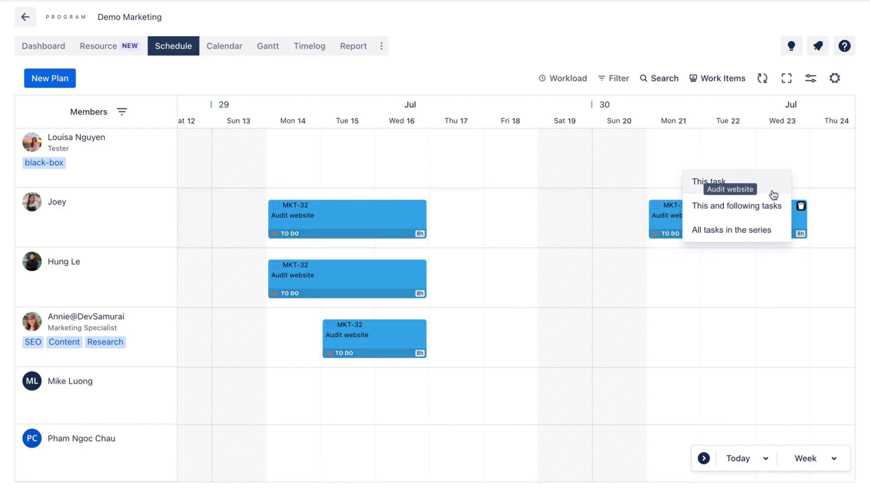
{"action": "left_click", "coordinate": [743, 211]}
{"action": "left_click", "coordinate": [522, 117]}
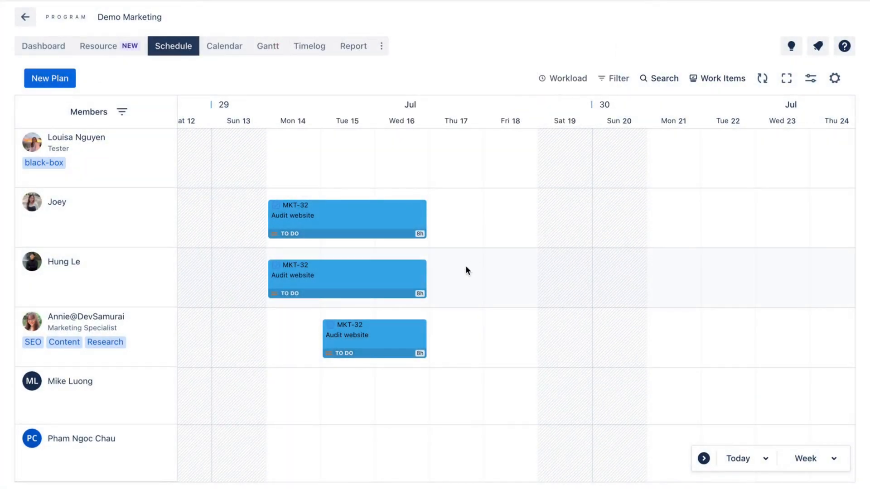
{"action": "scroll", "coordinate": [471, 243], "scroll_direction": "right", "scroll_amount": 8}
{"action": "scroll", "coordinate": [472, 241], "scroll_direction": "right", "scroll_amount": 2}
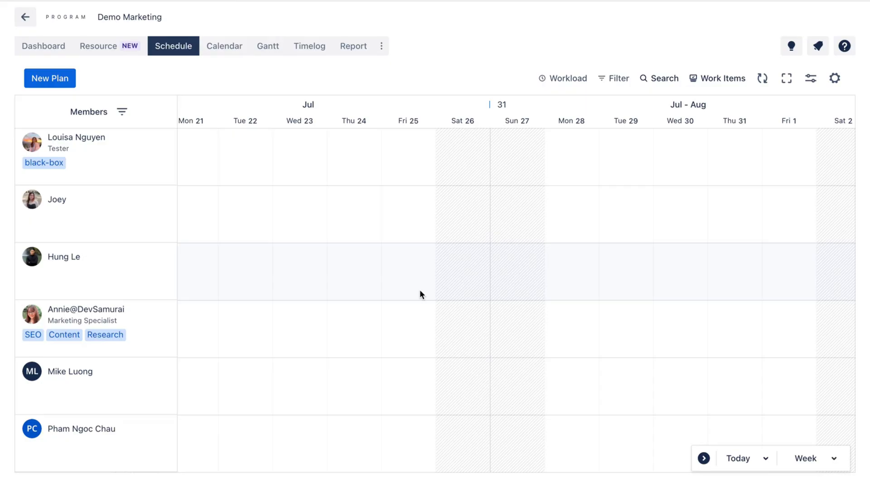
Start an event on 22 July for the second listed member, named Monthly meeting with the description marketing & sales
{"action": "left_click", "coordinate": [248, 209]}
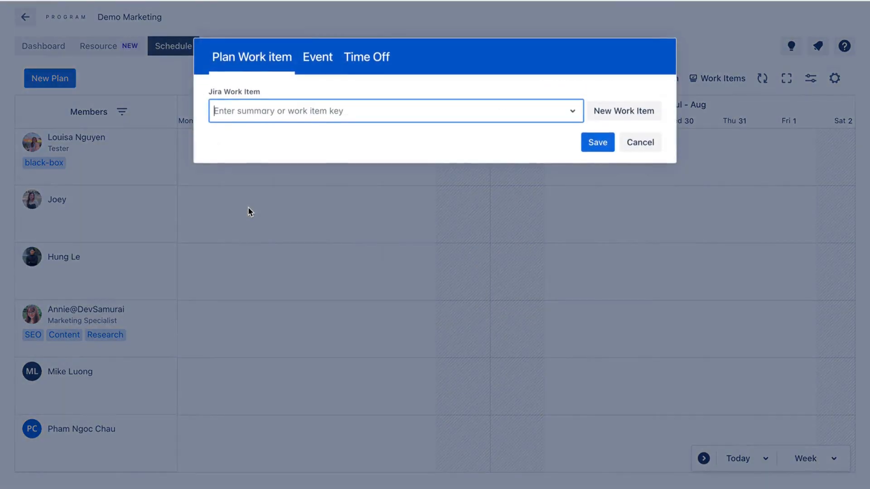
{"action": "left_click", "coordinate": [325, 67]}
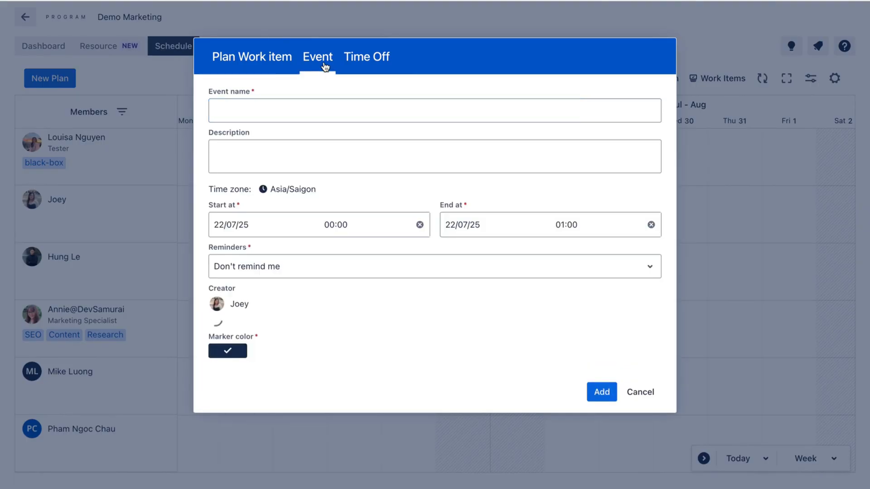
{"action": "left_click", "coordinate": [320, 113]}
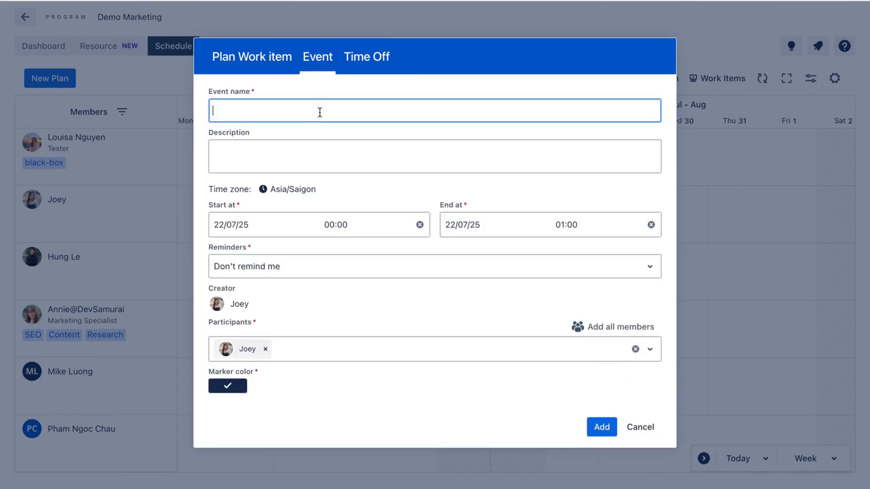
{"action": "type", "text": "Monthly meeting"}
{"action": "left_click", "coordinate": [326, 158]}
{"action": "type", "text": "marketing & sales"}
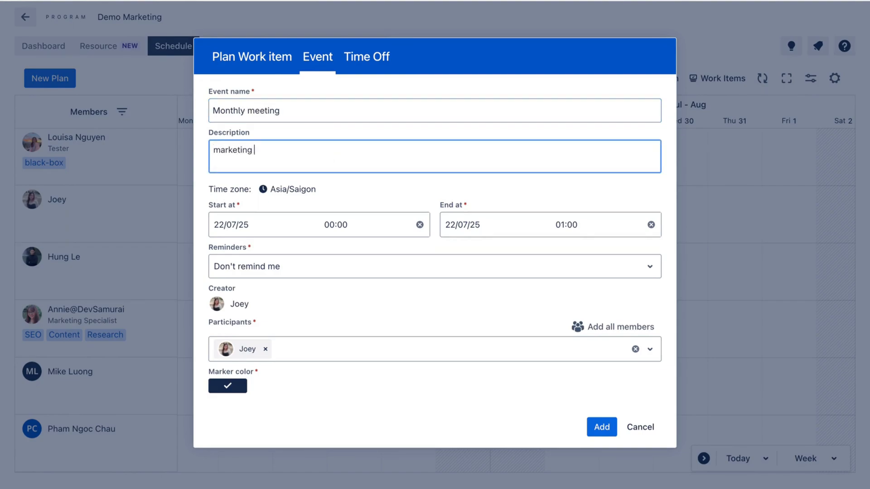
Schedule the Monthly meeting event from 01:00 to 01:30 with a reminder 15 minutes before
{"action": "left_click", "coordinate": [332, 228]}
{"action": "left_click", "coordinate": [338, 332]}
{"action": "left_click", "coordinate": [582, 230]}
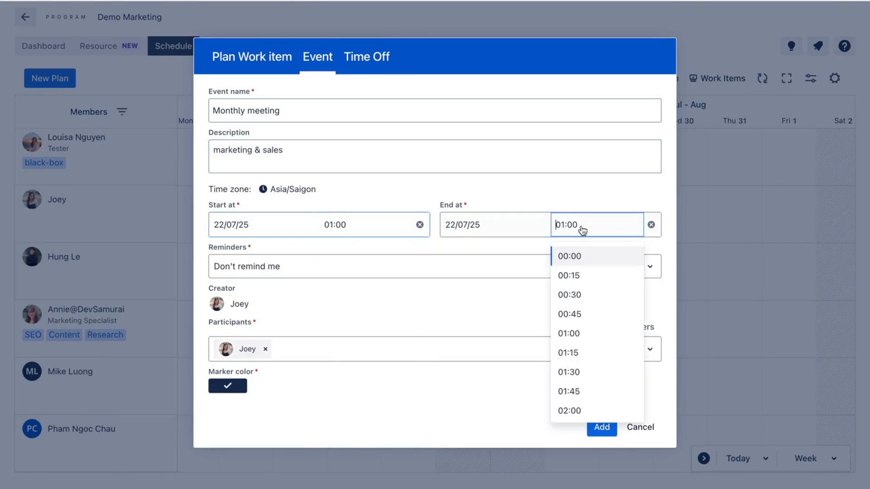
{"action": "left_click", "coordinate": [572, 372]}
{"action": "left_click", "coordinate": [387, 273]}
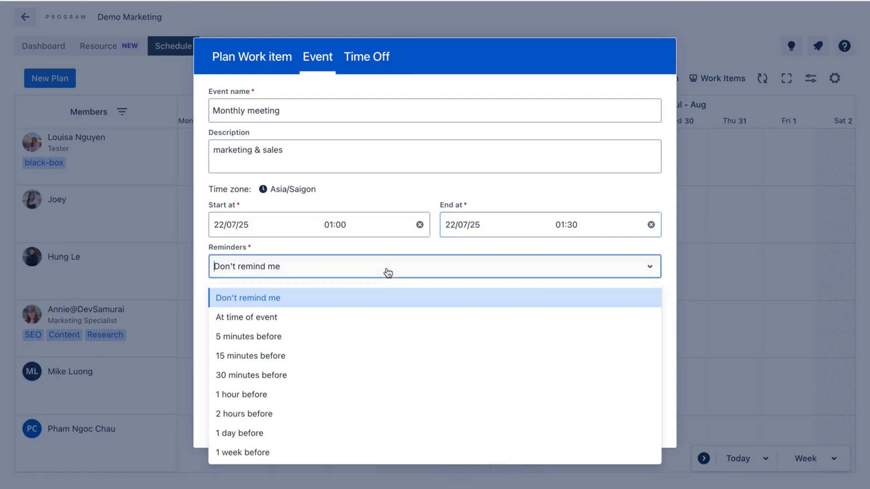
{"action": "left_click", "coordinate": [354, 351]}
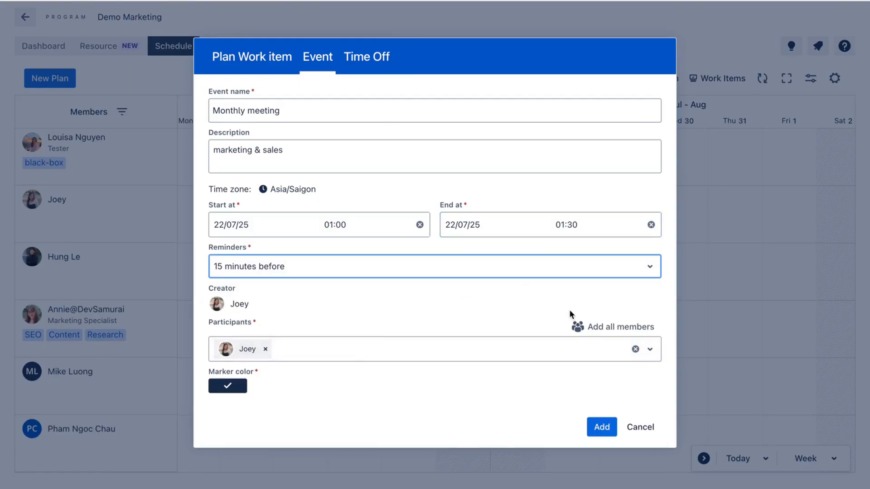
Include all members as participants, give the event a light orange marker color, and add it to the schedule
{"action": "left_click", "coordinate": [593, 330]}
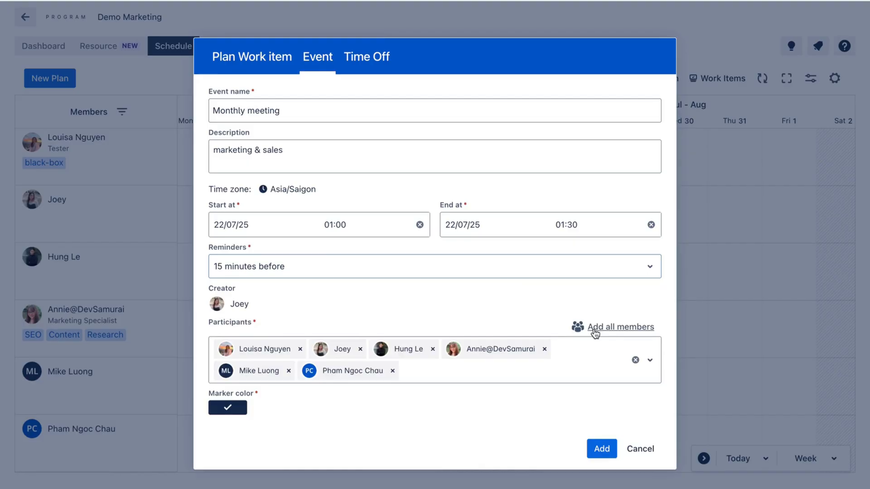
{"action": "left_click", "coordinate": [243, 407]}
{"action": "left_click", "coordinate": [365, 417]}
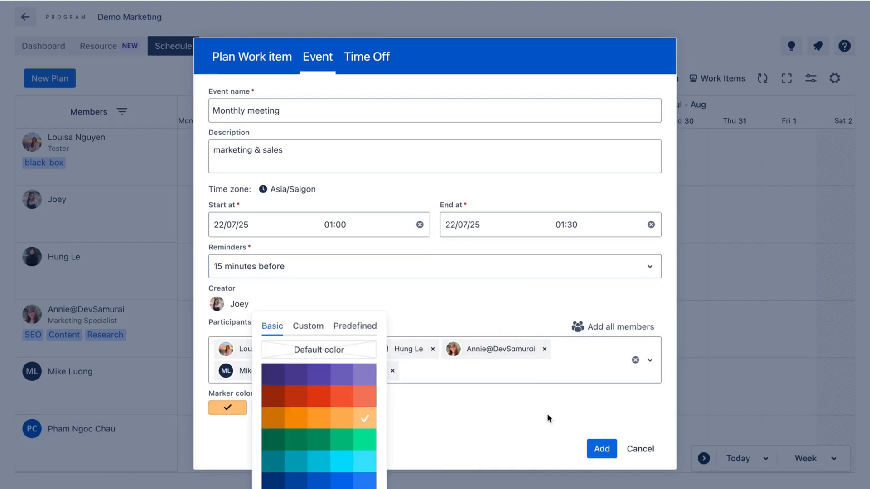
{"action": "left_click", "coordinate": [606, 450]}
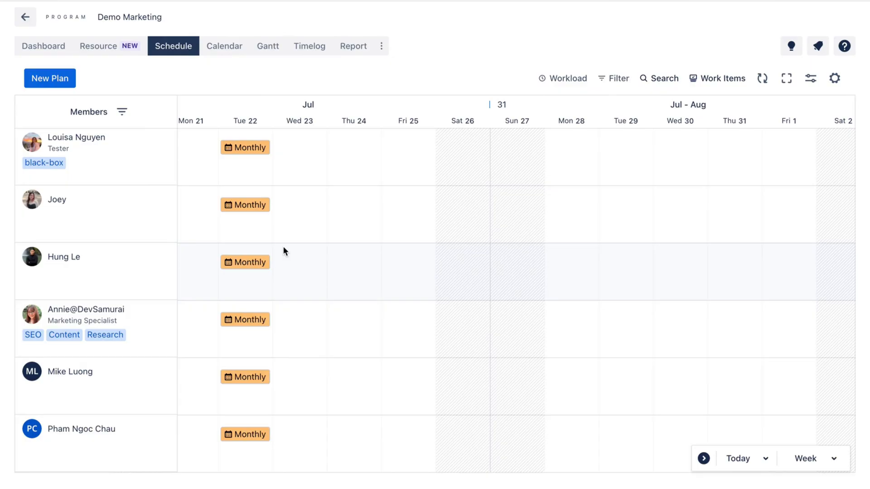
Add 4:30 hours of Paid vacation time off on 25/Jul/25 for the second listed member
{"action": "left_click", "coordinate": [390, 204]}
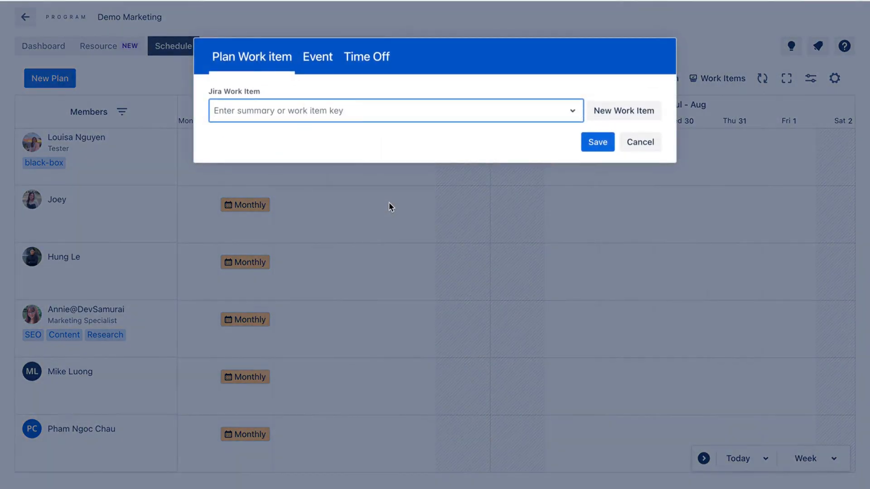
{"action": "left_click", "coordinate": [370, 58]}
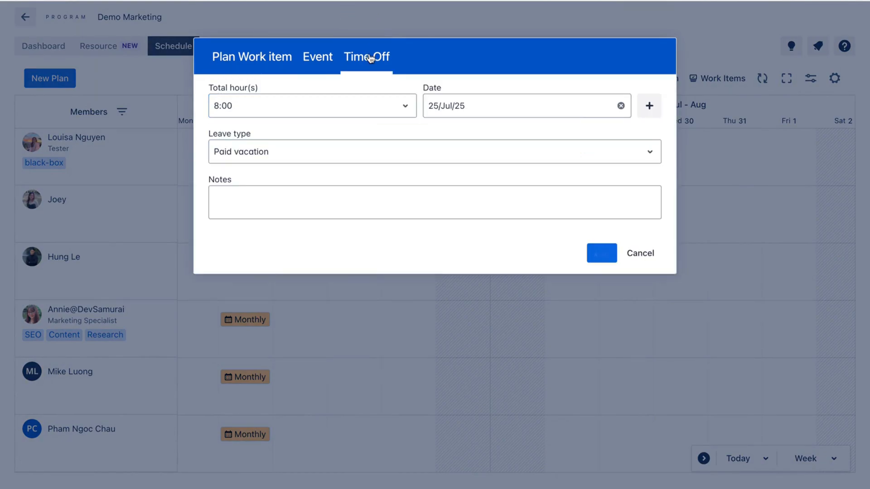
{"action": "left_click", "coordinate": [301, 107]}
{"action": "type", "text": "4"}
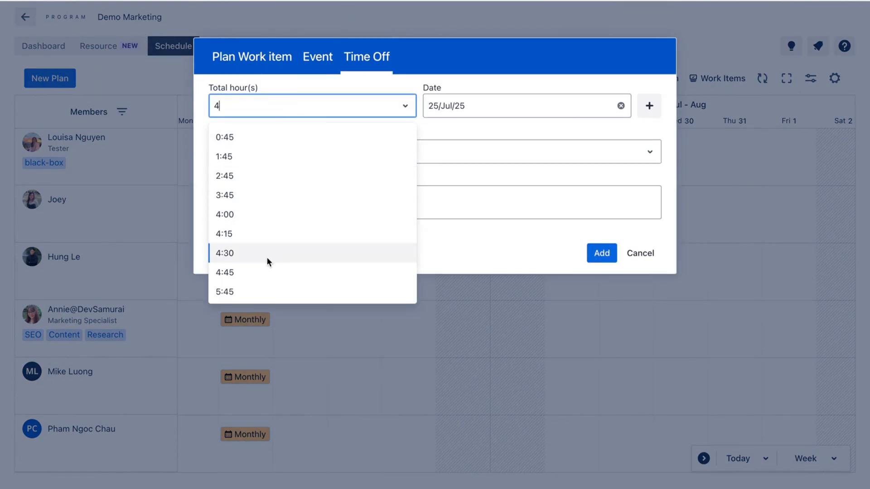
{"action": "left_click", "coordinate": [268, 261]}
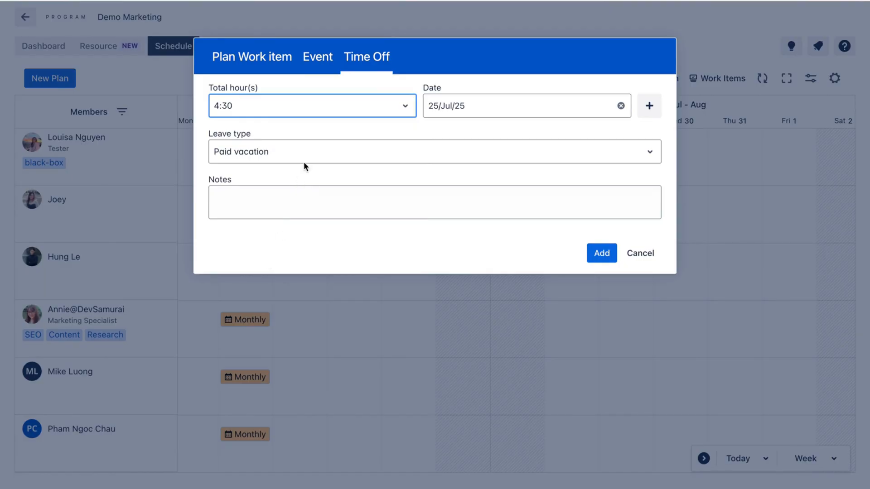
{"action": "left_click", "coordinate": [332, 162]}
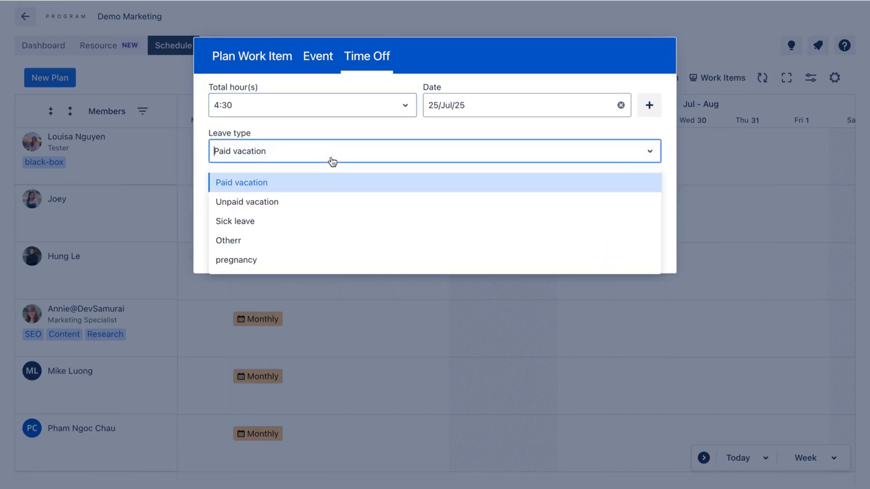
{"action": "left_click", "coordinate": [311, 183]}
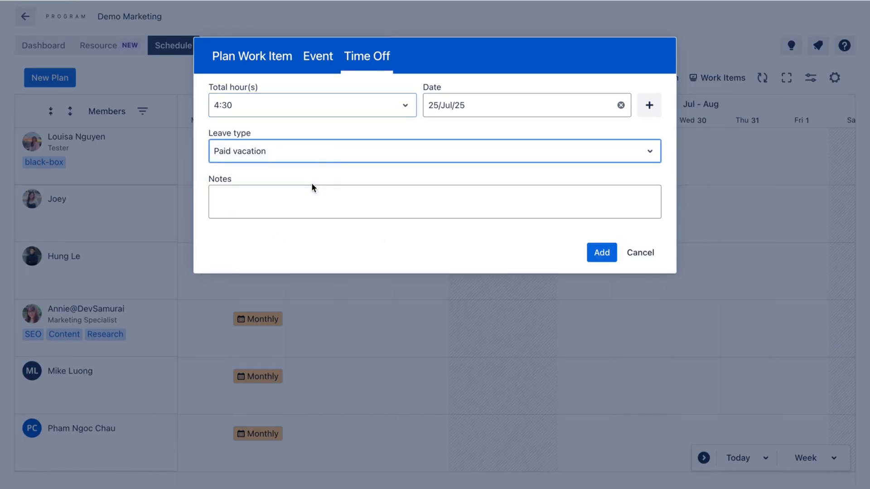
{"action": "left_click", "coordinate": [599, 254]}
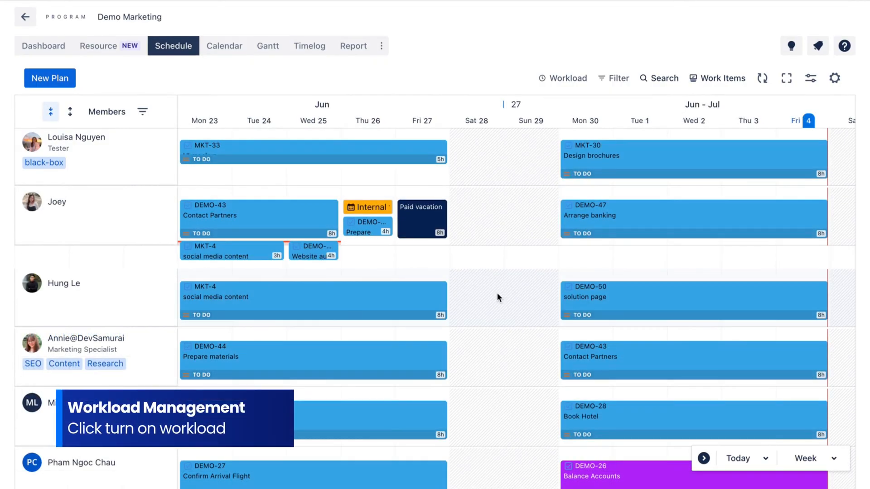
Turn on the workload display, check the second listed member's capacity settings, and expand the first two members' plans
{"action": "left_click", "coordinate": [577, 81]}
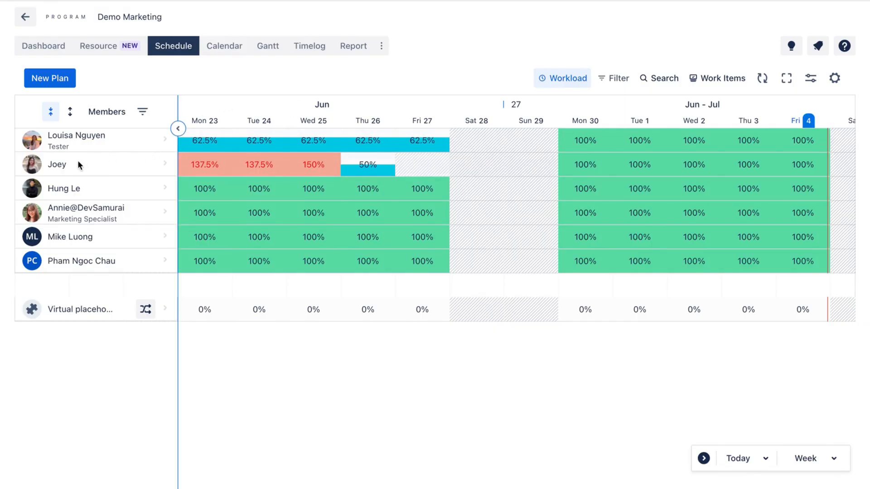
{"action": "mouse_move", "coordinate": [35, 169]}
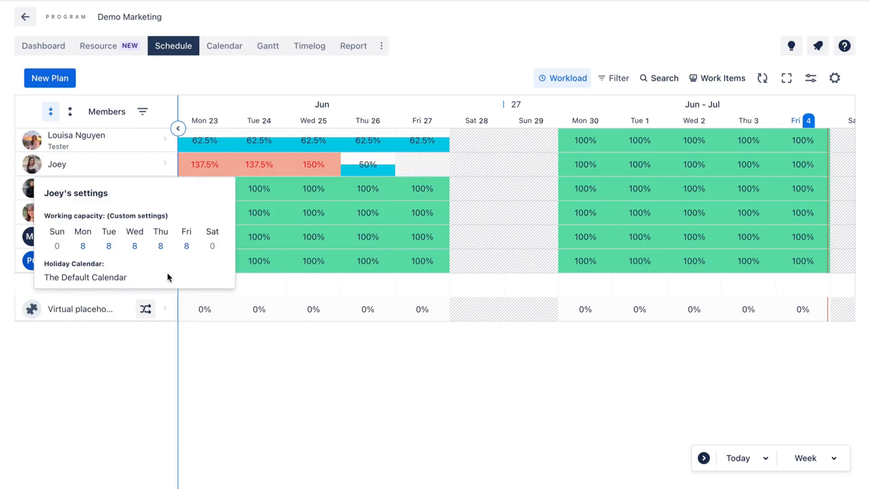
{"action": "left_click", "coordinate": [166, 164]}
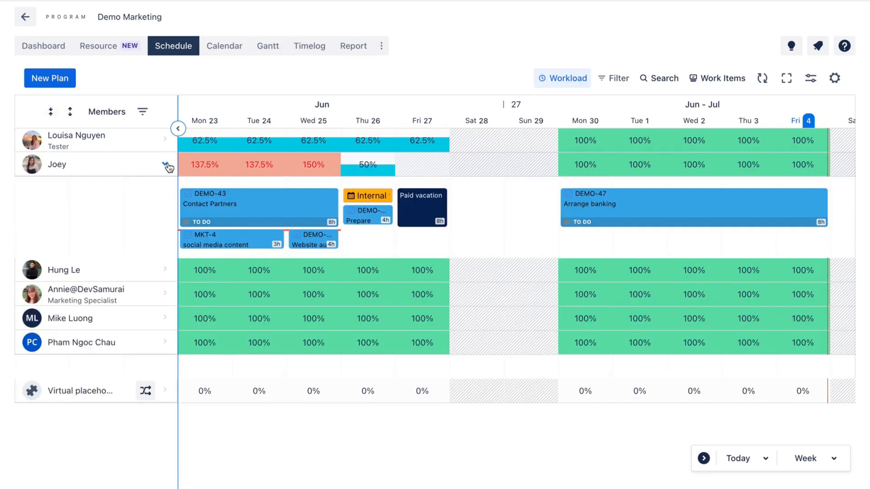
{"action": "left_click", "coordinate": [167, 144]}
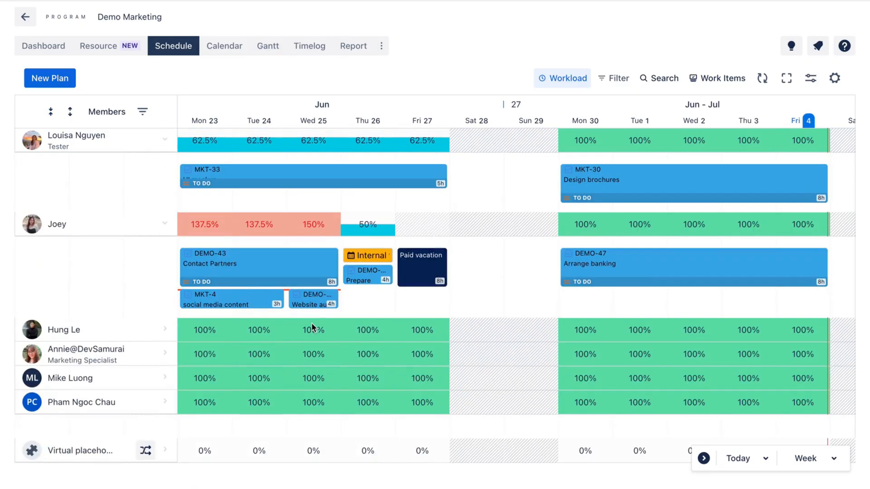
Move the second listed member's Website audit plan to Thursday 26 June and reassign their MKT-4 plan to the Tester for 23 to 27 June
{"action": "left_click_drag", "start_coordinate": [320, 307], "coordinate": [368, 303]}
{"action": "left_click_drag", "start_coordinate": [260, 302], "coordinate": [428, 213]}
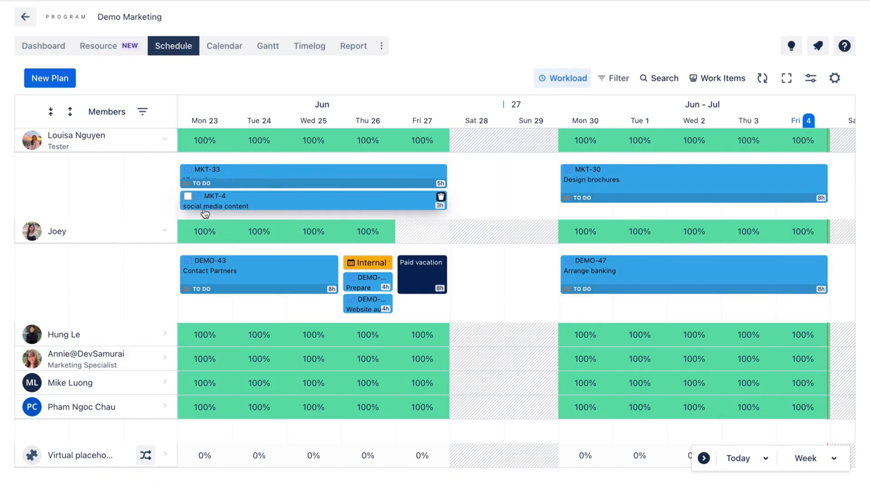
Collapse the first two members' plans and turn off the workload display
{"action": "left_click", "coordinate": [165, 231]}
{"action": "left_click", "coordinate": [166, 141]}
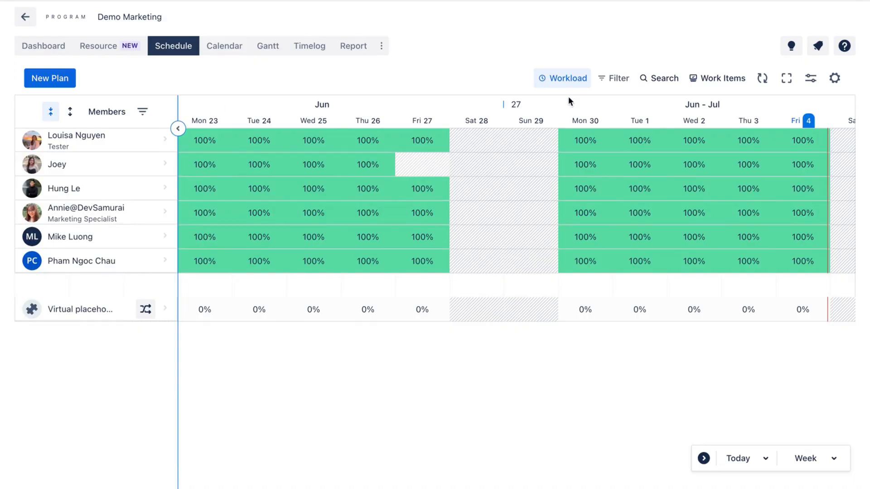
{"action": "left_click", "coordinate": [565, 78]}
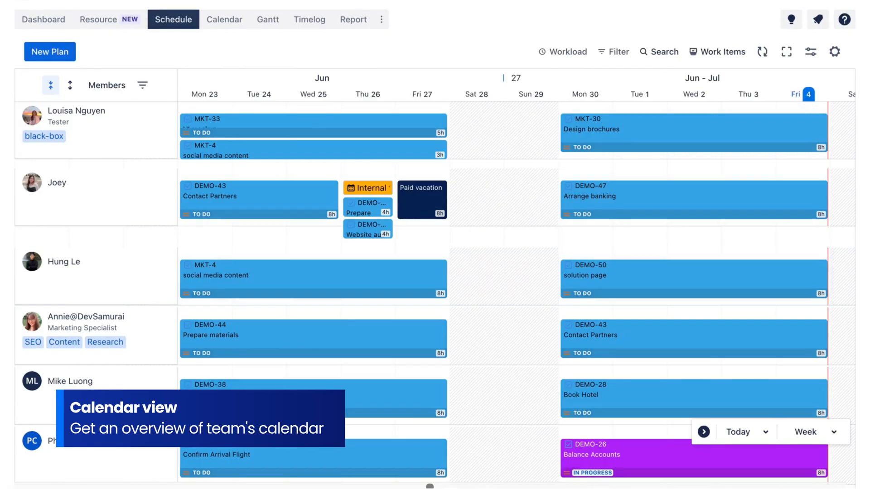
In the program's calendar, list the Jira work items and plan MKT-34 Content Plan on 15 July
{"action": "left_click", "coordinate": [224, 20]}
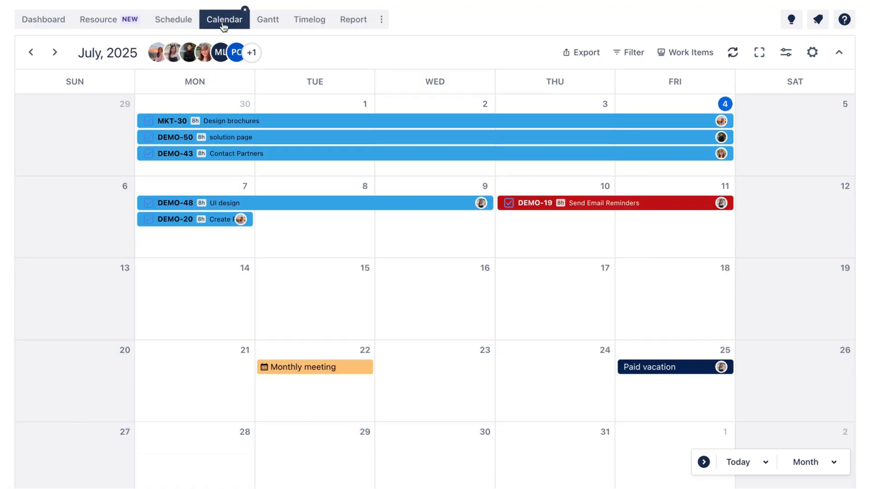
{"action": "left_click", "coordinate": [689, 51]}
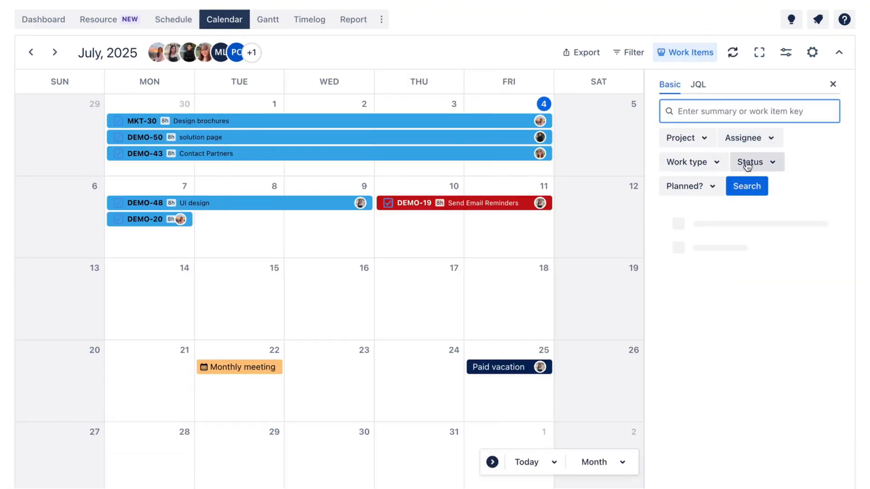
{"action": "left_click", "coordinate": [749, 187]}
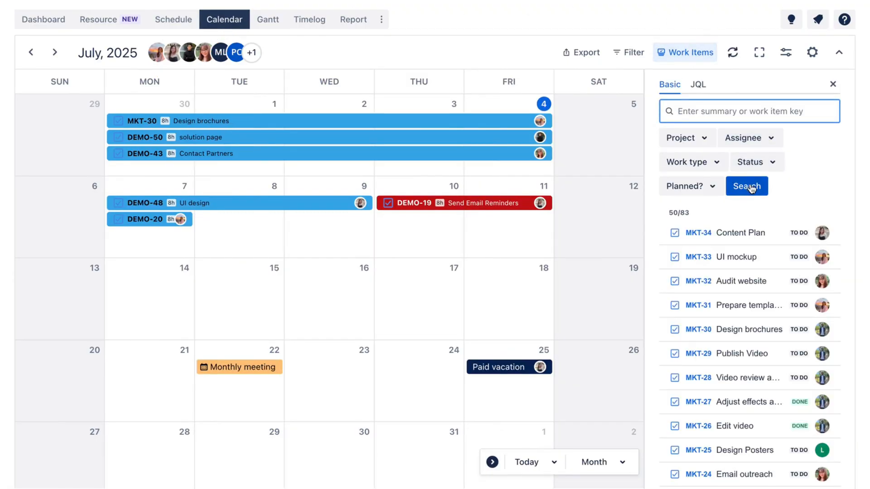
{"action": "left_click_drag", "start_coordinate": [762, 233], "coordinate": [244, 289]}
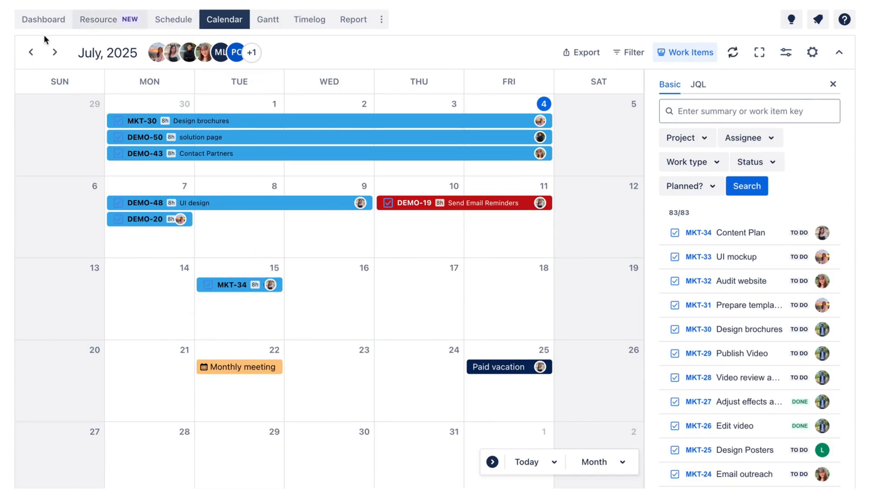
Browse the calendar forward to August and back to July 2025, and show it by week
{"action": "left_click", "coordinate": [52, 53]}
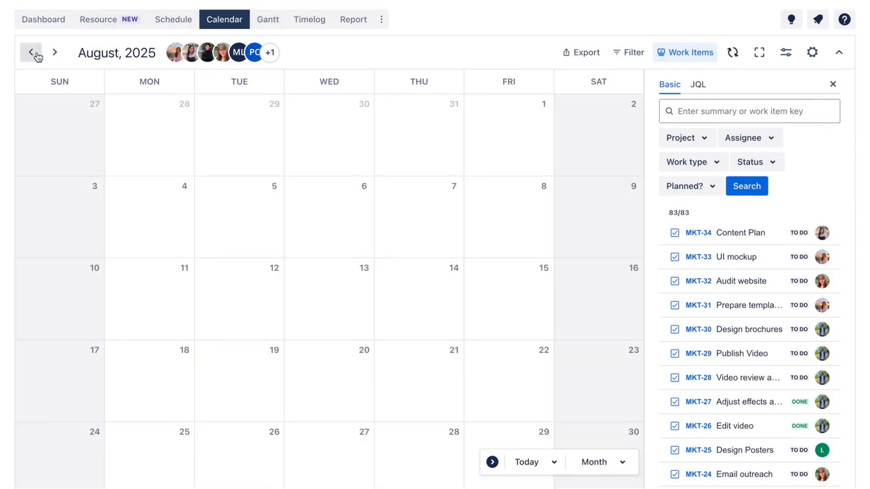
{"action": "left_click", "coordinate": [32, 52]}
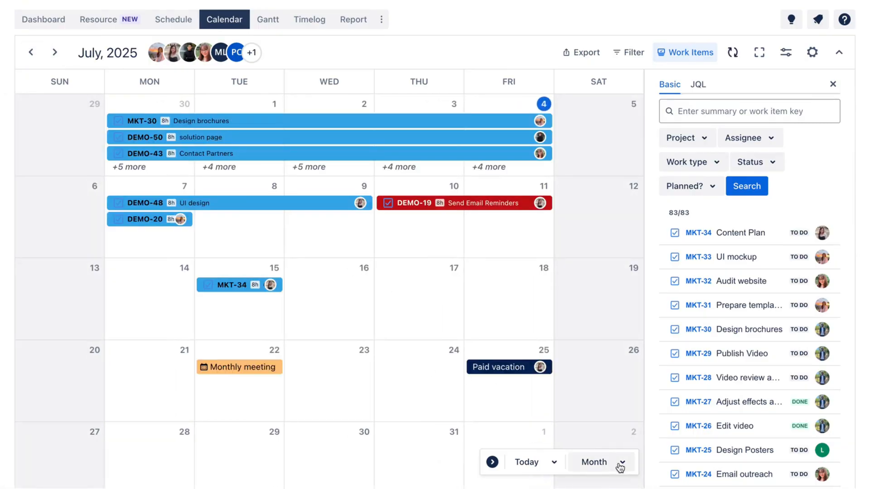
{"action": "left_click", "coordinate": [617, 464]}
{"action": "left_click", "coordinate": [605, 410]}
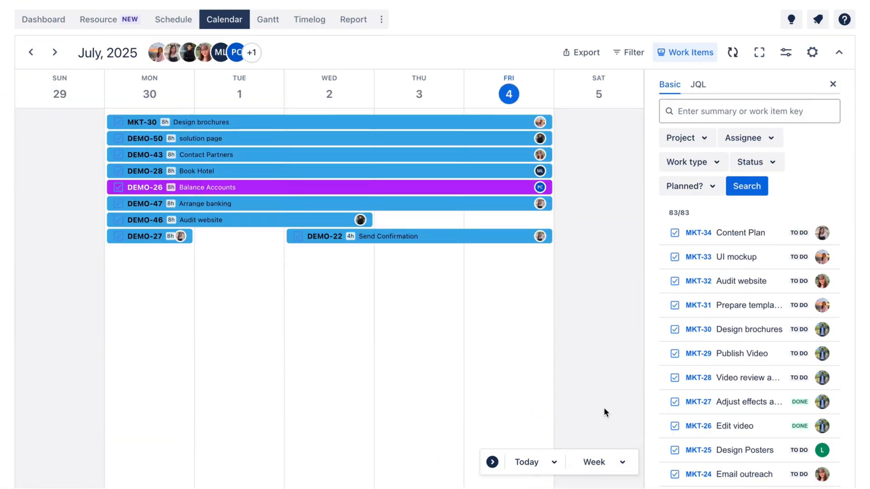
Export the calendar as an ICS feed for the date range 29/Jun/25 to 18/Jul/25
{"action": "left_click", "coordinate": [589, 52]}
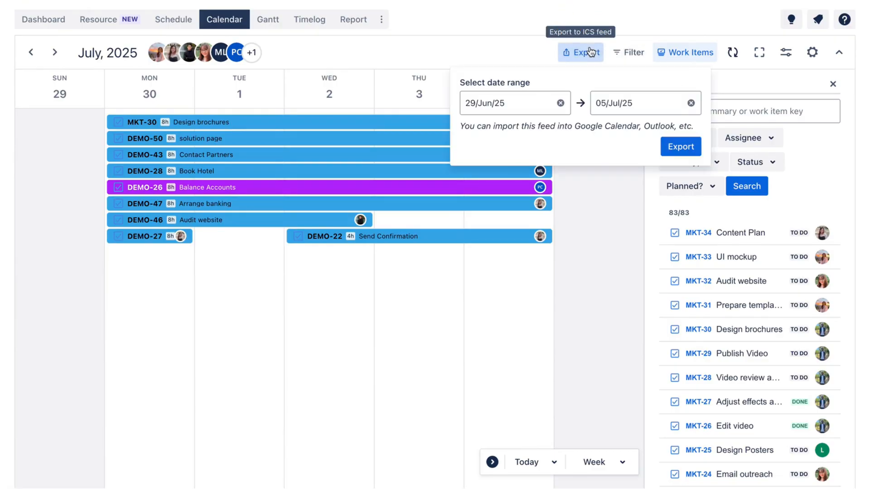
{"action": "left_click", "coordinate": [649, 111]}
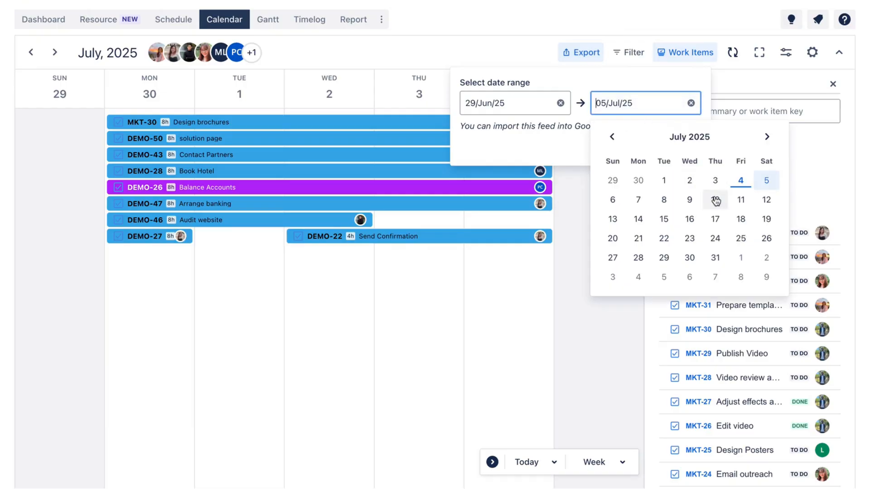
{"action": "left_click", "coordinate": [741, 218]}
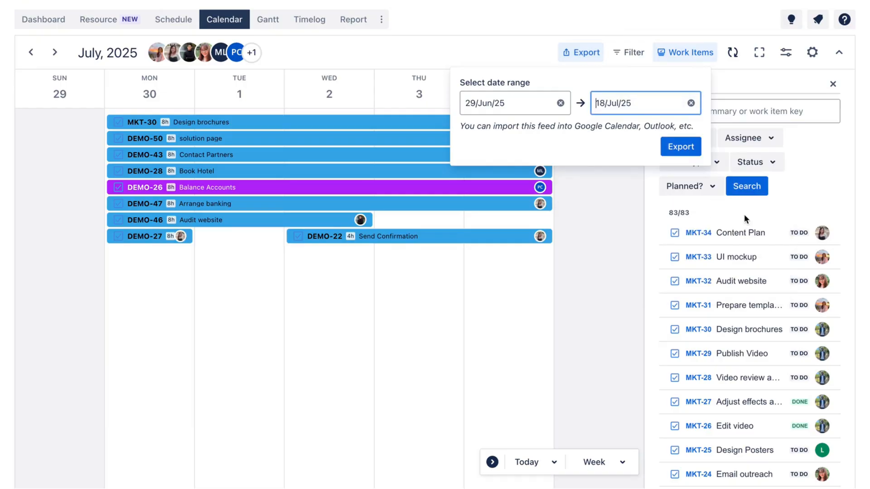
{"action": "left_click", "coordinate": [683, 147]}
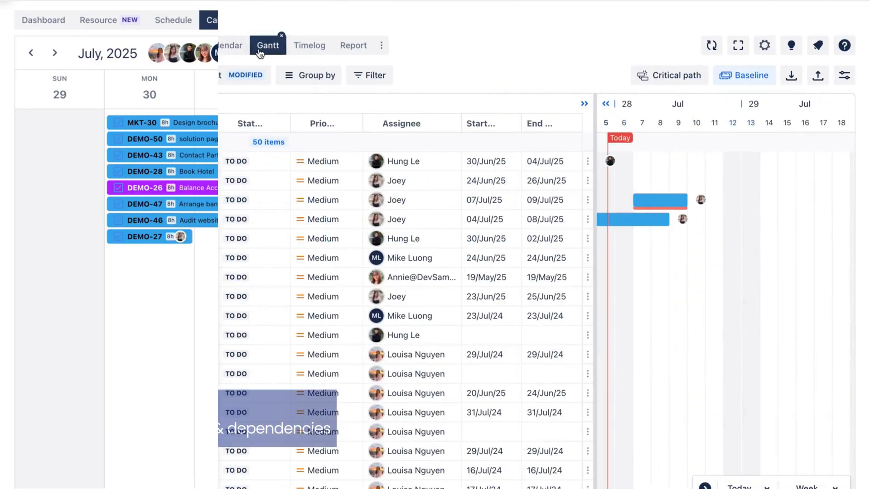
Open the program's Gantt chart, widen the work item table and add a progress column
{"action": "left_click", "coordinate": [260, 20]}
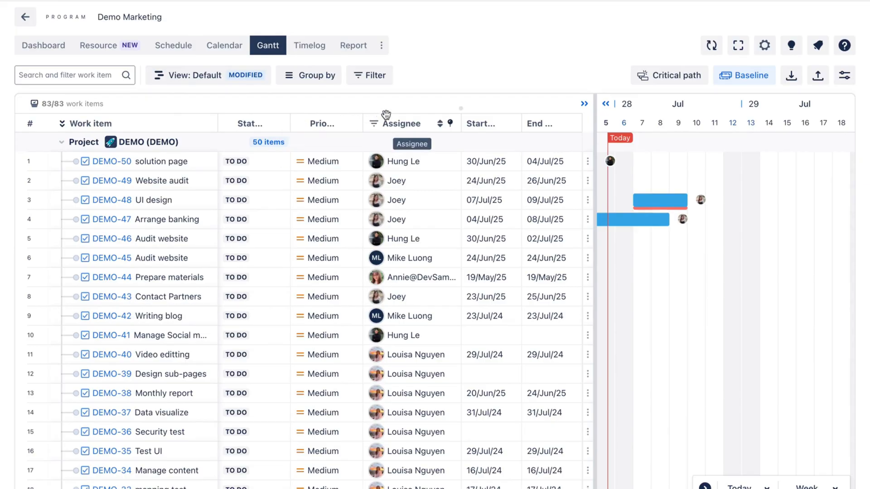
{"action": "left_click_drag", "start_coordinate": [594, 126], "coordinate": [751, 143]}
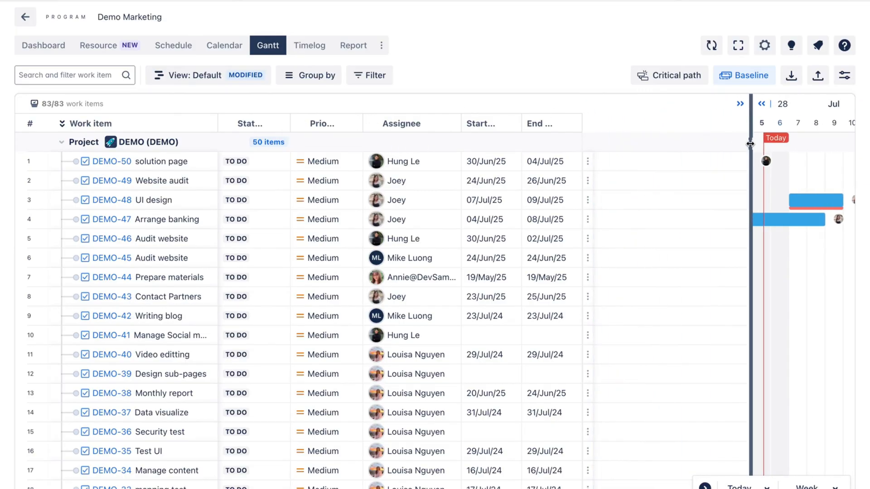
{"action": "left_click", "coordinate": [581, 109]}
{"action": "type", "text": "prog"}
{"action": "left_click", "coordinate": [472, 148]}
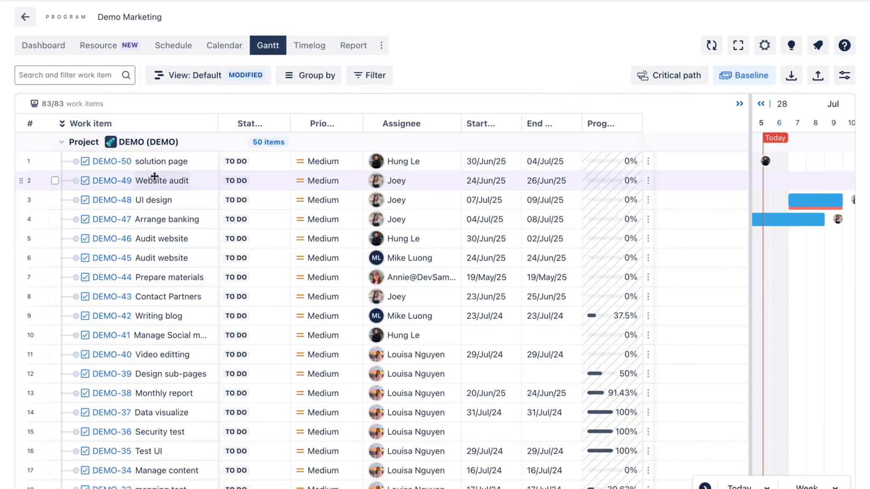
Under the REGISTRATION epic, nest DEMO-21 under DEMO-22, DEMO-20 under DEMO-21 and DEMO-23 under DEMO-20
{"action": "scroll", "coordinate": [154, 177], "scroll_direction": "down", "scroll_amount": 3}
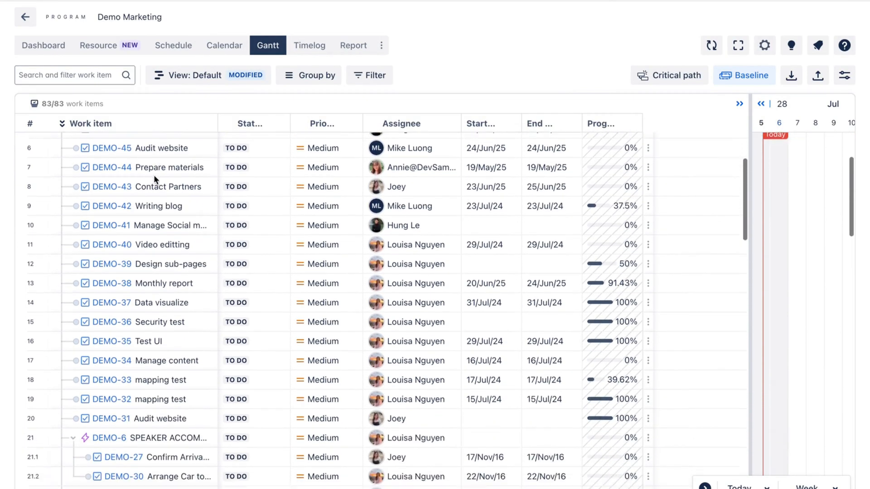
{"action": "scroll", "coordinate": [154, 181], "scroll_direction": "down", "scroll_amount": 5}
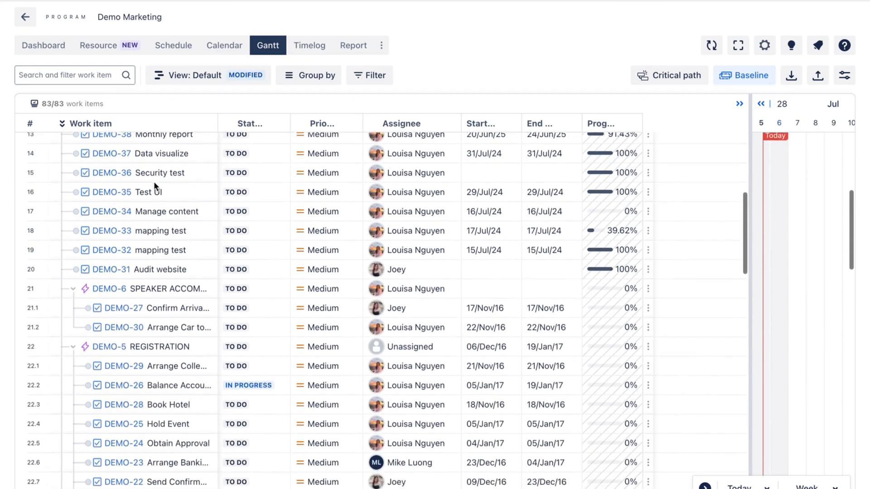
{"action": "scroll", "coordinate": [153, 181], "scroll_direction": "down", "scroll_amount": 1}
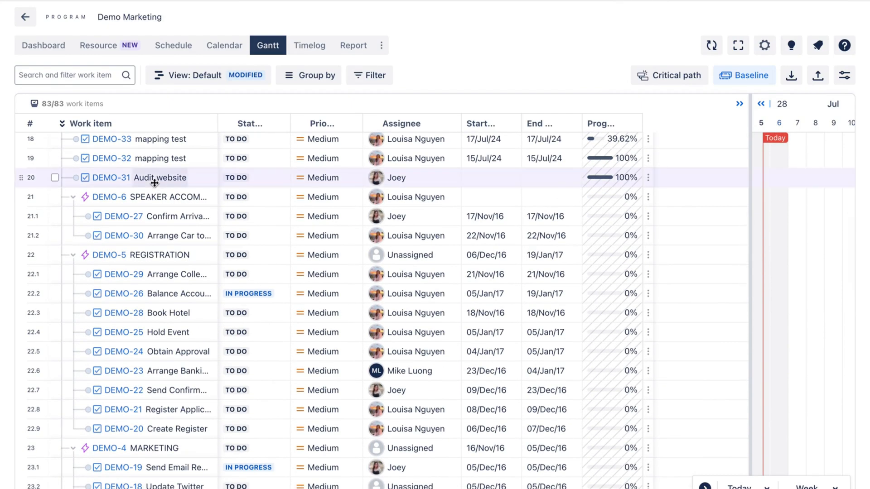
{"action": "scroll", "coordinate": [154, 186], "scroll_direction": "down", "scroll_amount": 1}
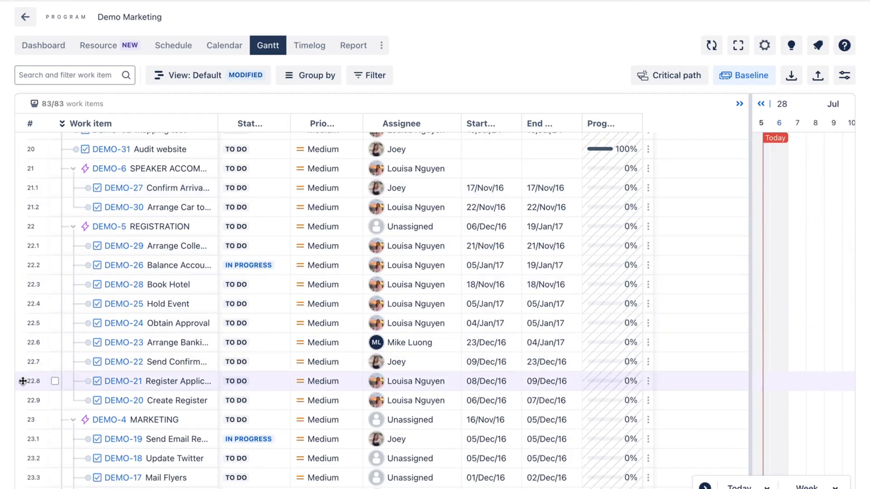
{"action": "left_click_drag", "start_coordinate": [22, 381], "coordinate": [26, 370]}
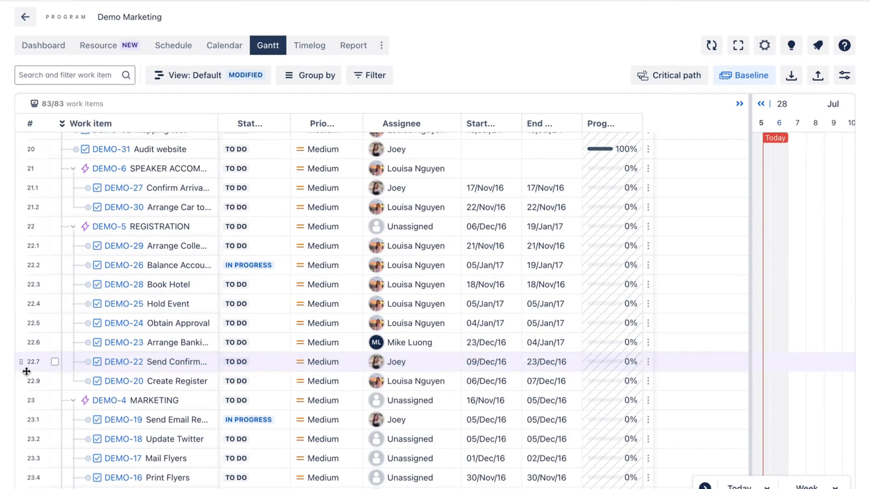
{"action": "left_click_drag", "start_coordinate": [21, 401], "coordinate": [55, 391]}
{"action": "left_click_drag", "start_coordinate": [32, 342], "coordinate": [57, 395]}
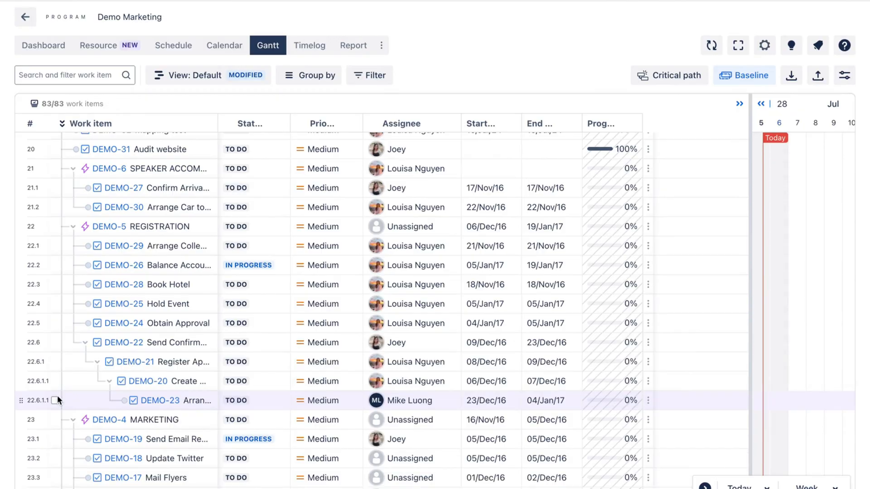
Widen the Gantt timeline area and switch the critical path display on and off again
{"action": "left_click_drag", "start_coordinate": [748, 113], "coordinate": [527, 150]}
{"action": "scroll", "coordinate": [501, 247], "scroll_direction": "up", "scroll_amount": 10}
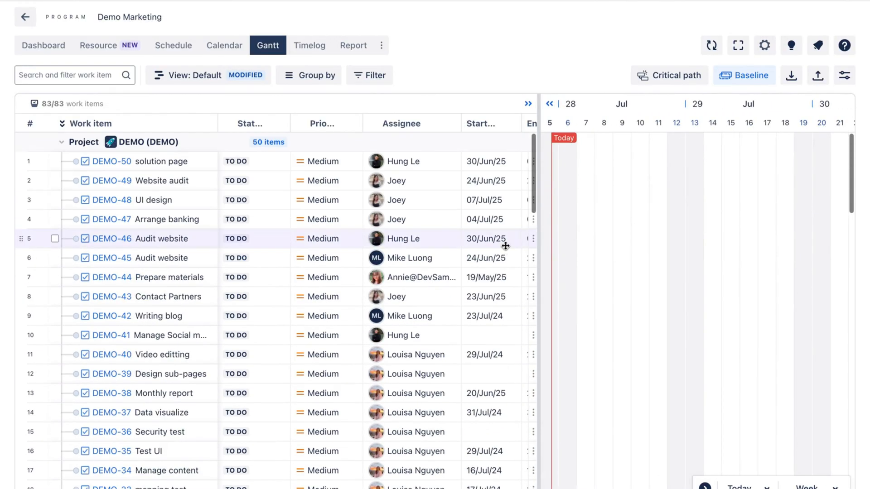
{"action": "scroll", "coordinate": [613, 233], "scroll_direction": "left", "scroll_amount": 10}
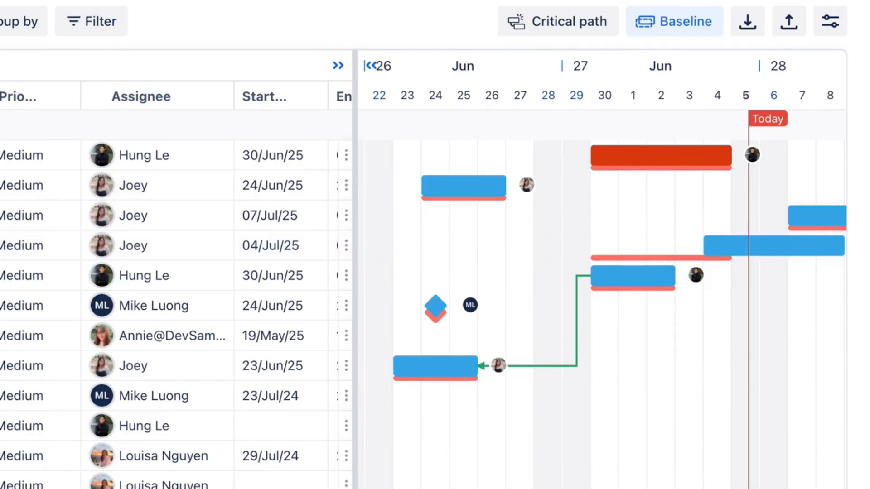
{"action": "left_click", "coordinate": [548, 22]}
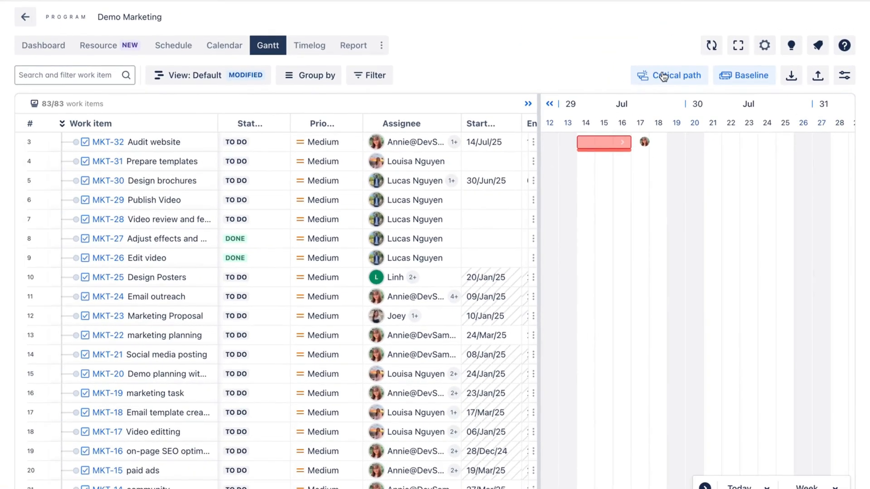
{"action": "left_click", "coordinate": [662, 76]}
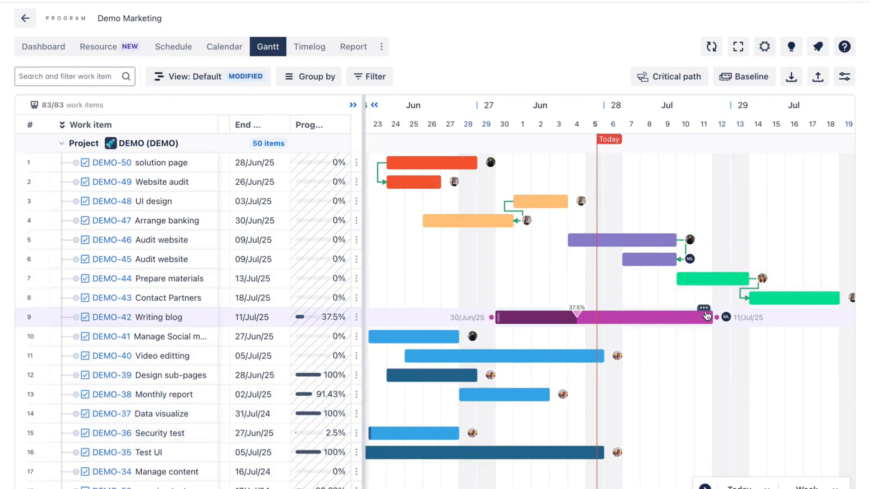
Convert DEMO-42 Writing blog to a milestone and link the finish of DEMO-41 to the finish of DEMO-40
{"action": "left_click", "coordinate": [703, 309]}
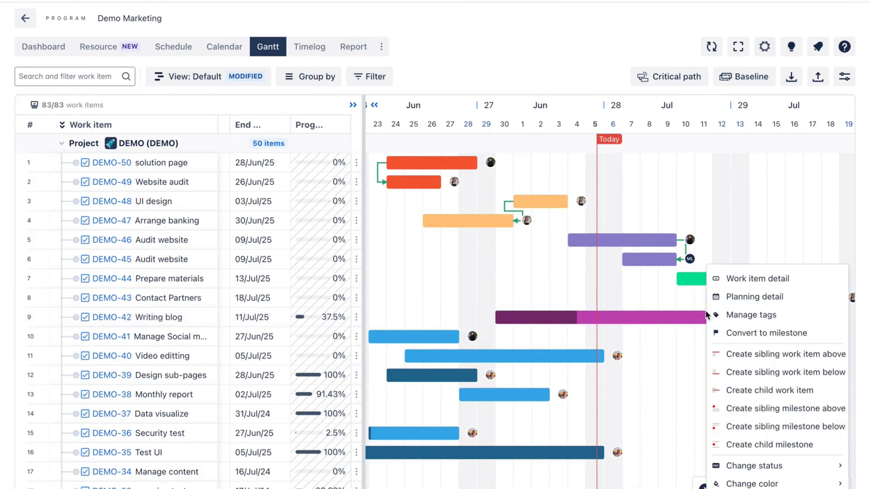
{"action": "left_click", "coordinate": [747, 333]}
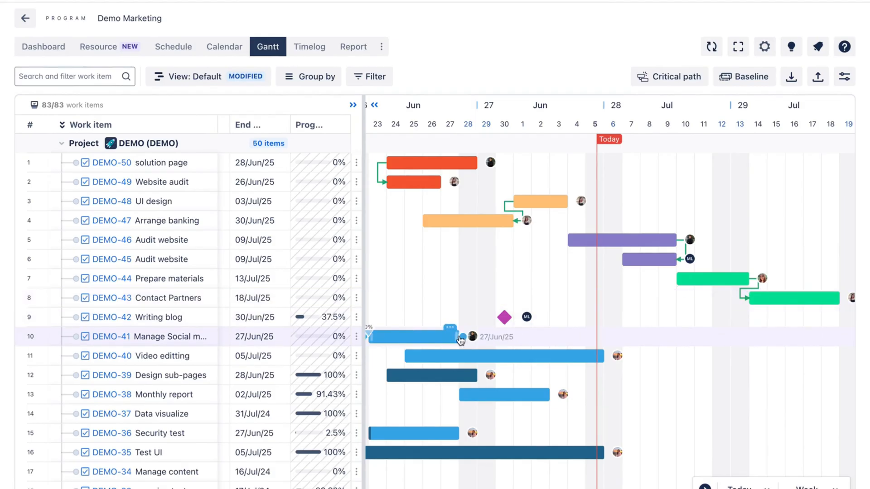
{"action": "mouse_move", "coordinate": [461, 337]}
{"action": "left_mouse_down"}
{"action": "mouse_move", "coordinate": [544, 338]}
{"action": "mouse_move", "coordinate": [602, 355]}
{"action": "left_mouse_up"}
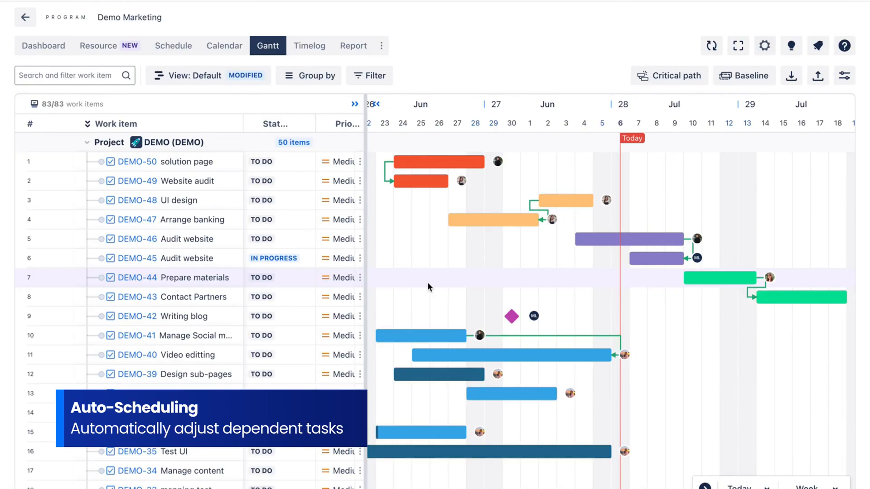
Enable auto-scheduling for the DEMO project in the board's Gantt settings, save, and return to the Gantt chart
{"action": "left_click", "coordinate": [764, 46]}
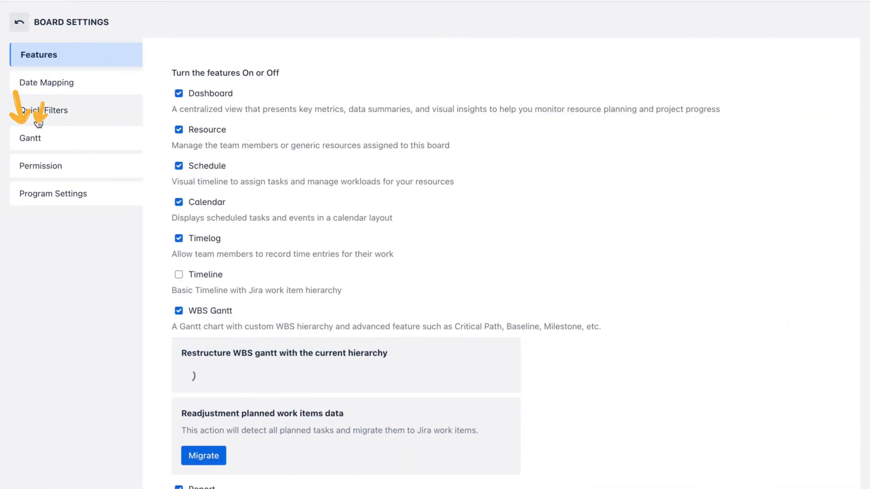
{"action": "left_click", "coordinate": [41, 142]}
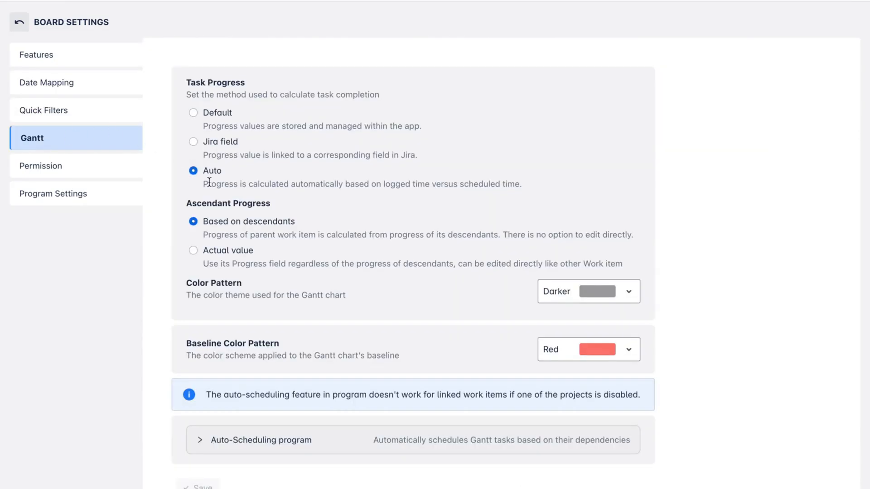
{"action": "left_click", "coordinate": [219, 440]}
{"action": "scroll", "coordinate": [224, 444], "scroll_direction": "down", "scroll_amount": 2}
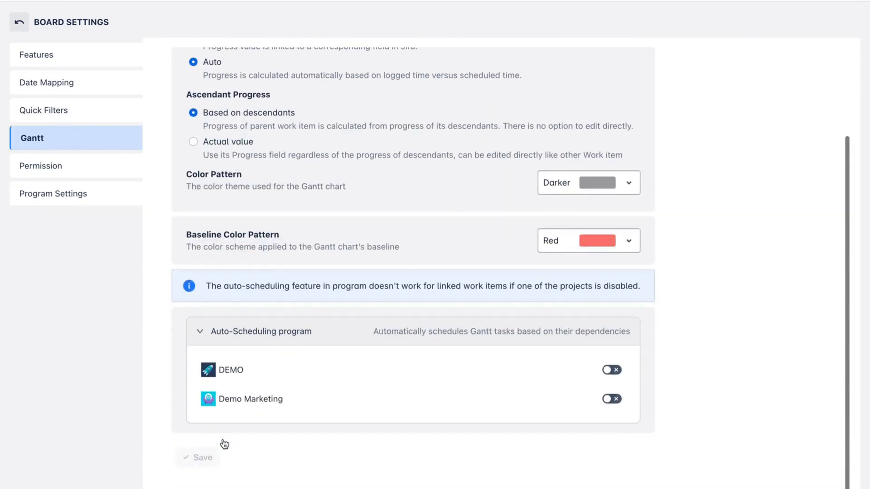
{"action": "left_click", "coordinate": [612, 370]}
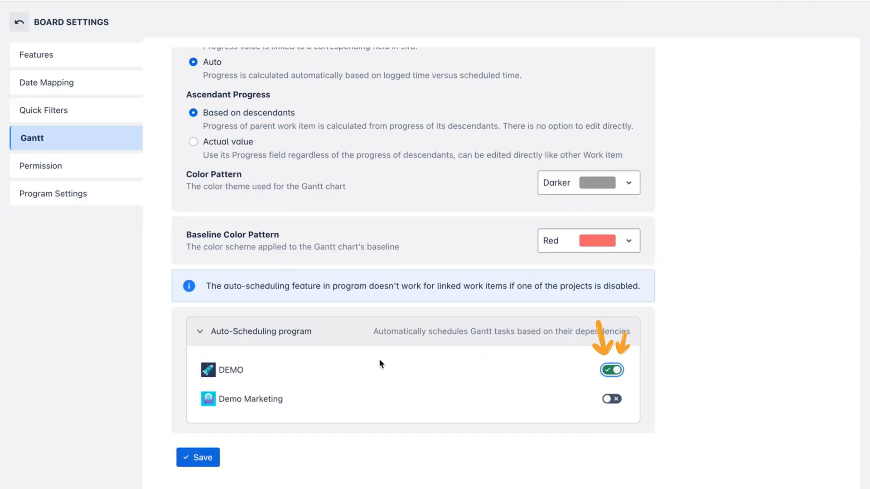
{"action": "left_click", "coordinate": [198, 457]}
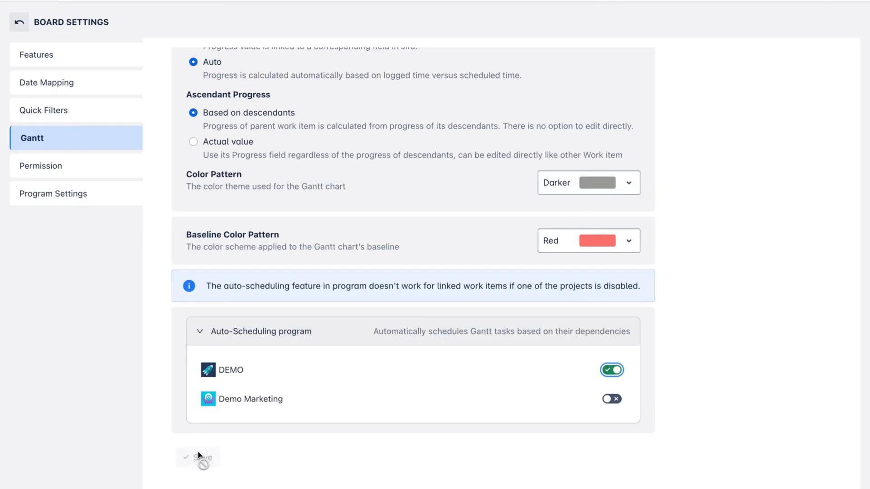
{"action": "left_click", "coordinate": [17, 22]}
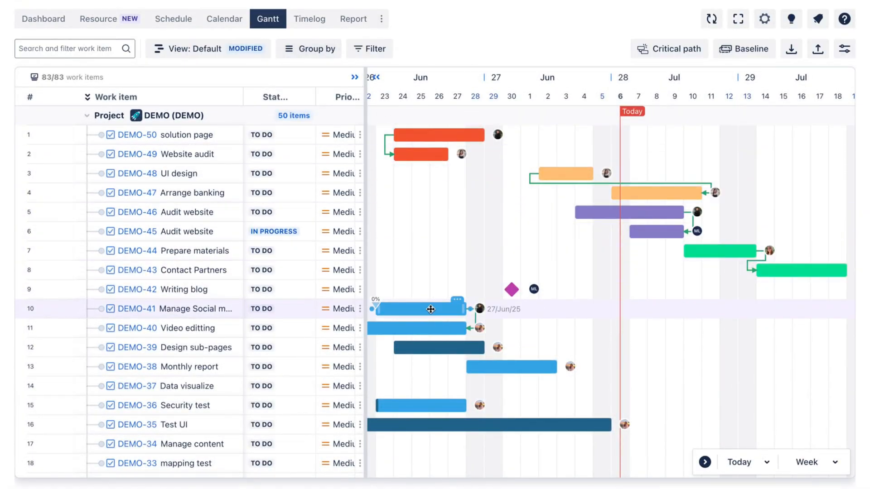
Move DEMO-41 to 29/Jun/25–03/Jul/25 and set a 2-day lag on its Finish-to-Finish link with DEMO-40
{"action": "left_click_drag", "start_coordinate": [430, 309], "coordinate": [550, 310]}
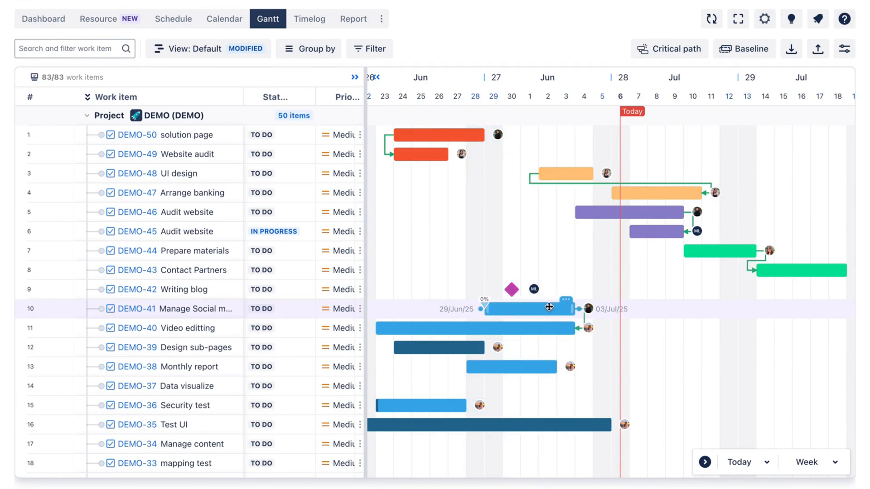
{"action": "left_click", "coordinate": [583, 320]}
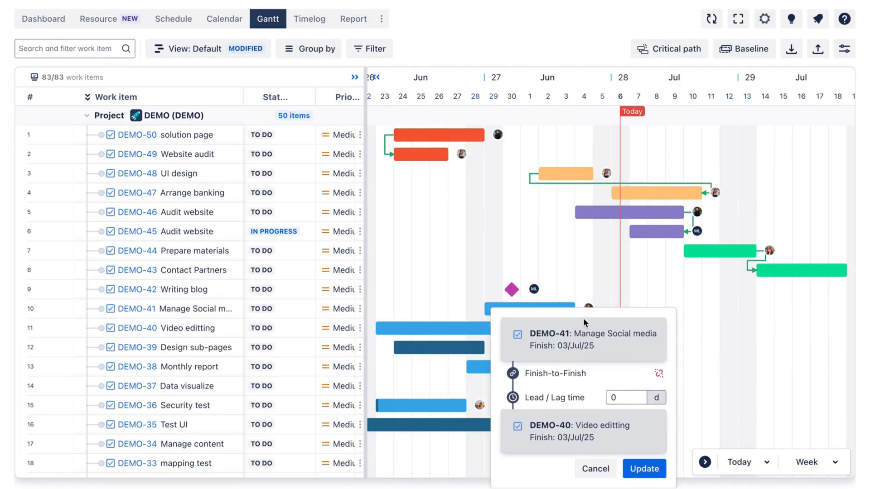
{"action": "left_click", "coordinate": [618, 394]}
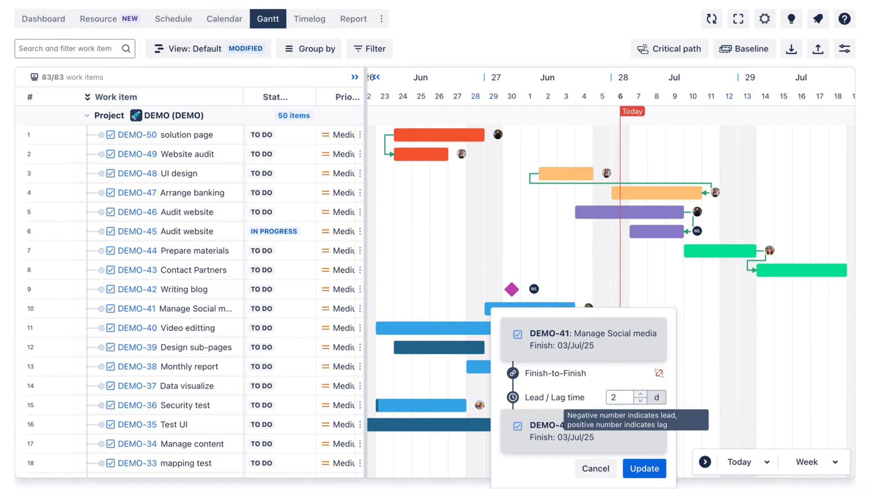
{"action": "left_click", "coordinate": [651, 473]}
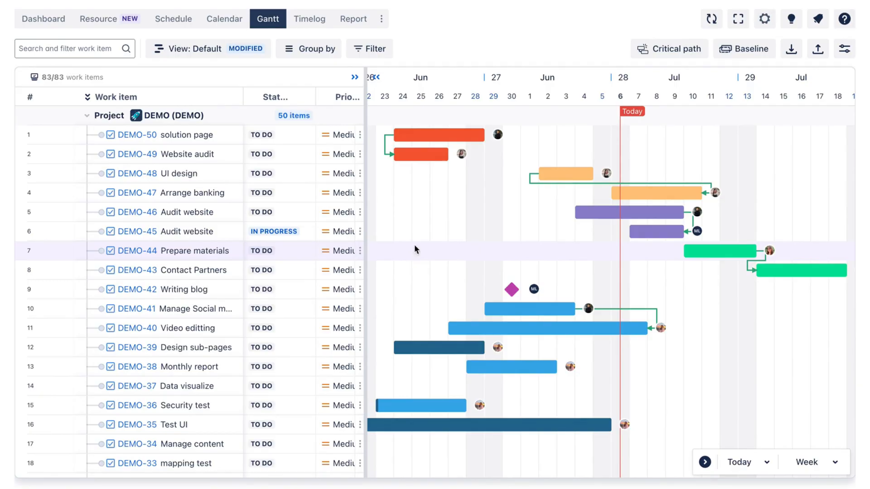
Create a baseline named "Initial plan" and show it on the Gantt chart
{"action": "left_click", "coordinate": [753, 55]}
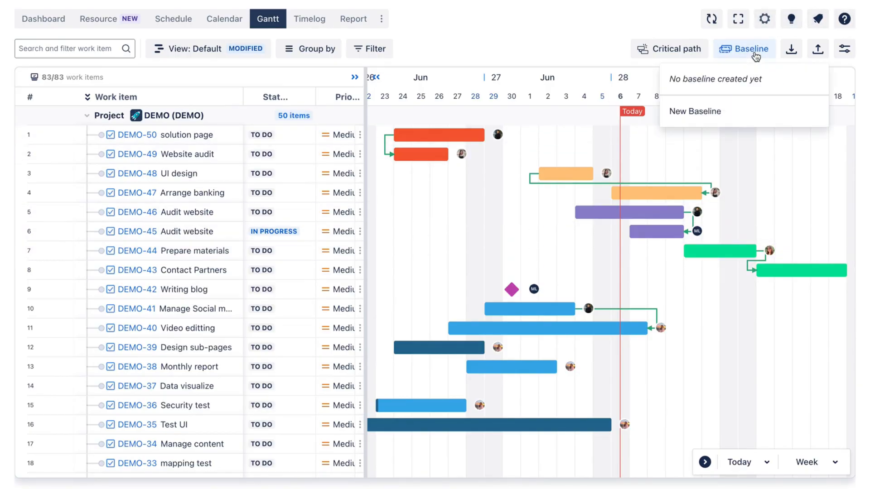
{"action": "left_click", "coordinate": [703, 119]}
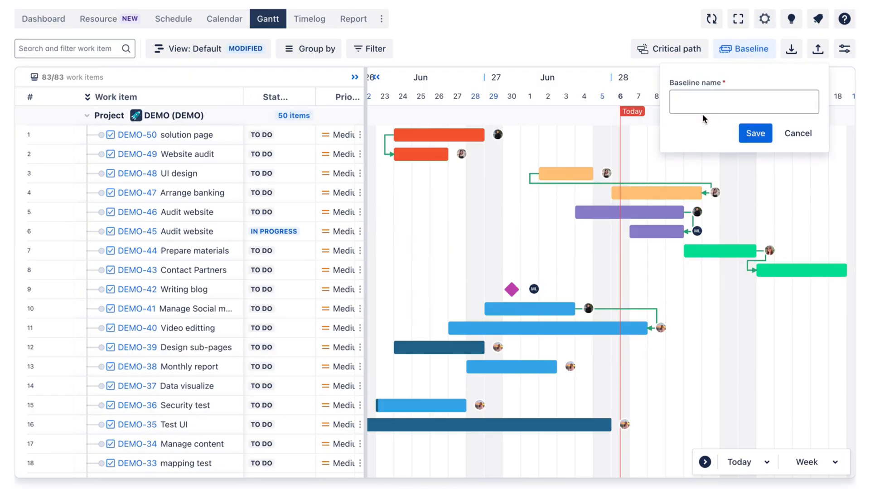
{"action": "type", "text": "Initial plan"}
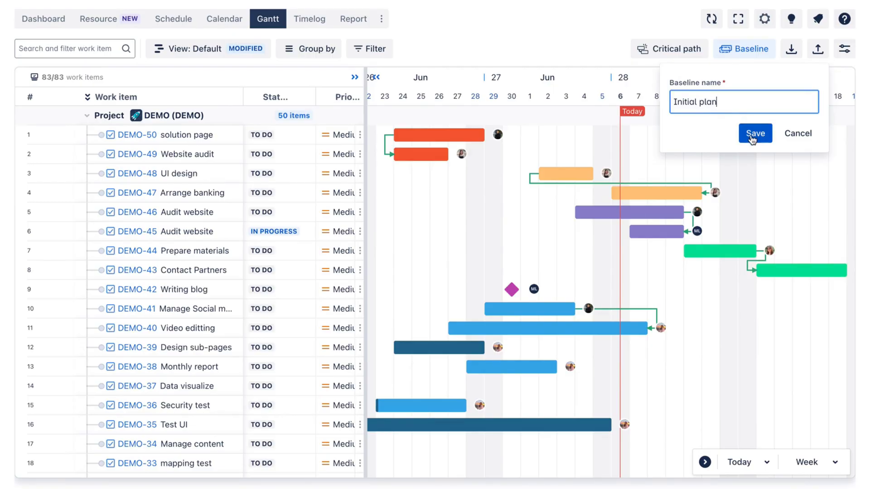
{"action": "left_click", "coordinate": [754, 133]}
{"action": "left_click", "coordinate": [777, 109]}
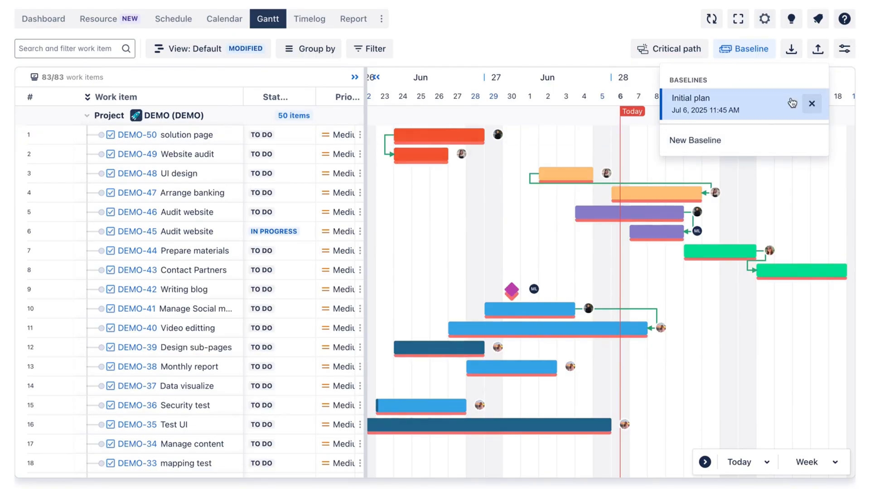
Reschedule DEMO-38 Monthly report to 4–8 July and DEMO-36 Security test to 30 June–4 July
{"action": "left_click_drag", "start_coordinate": [530, 366], "coordinate": [637, 357]}
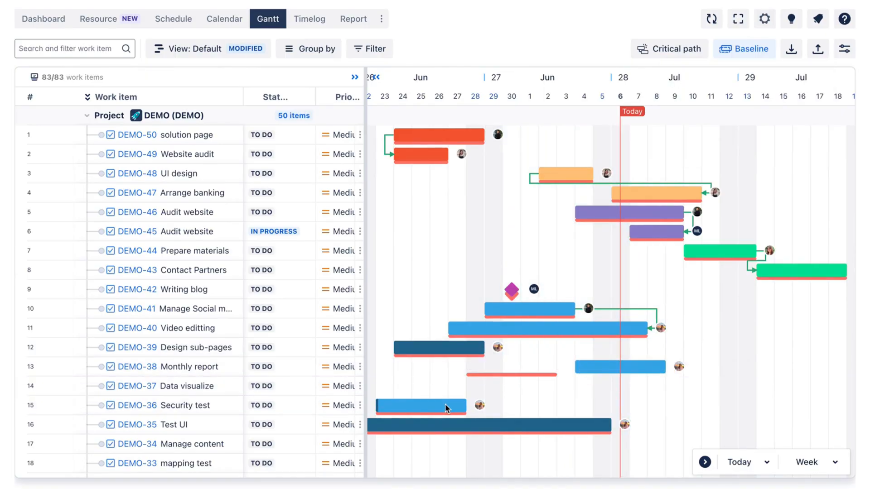
{"action": "left_click_drag", "start_coordinate": [448, 402], "coordinate": [559, 387]}
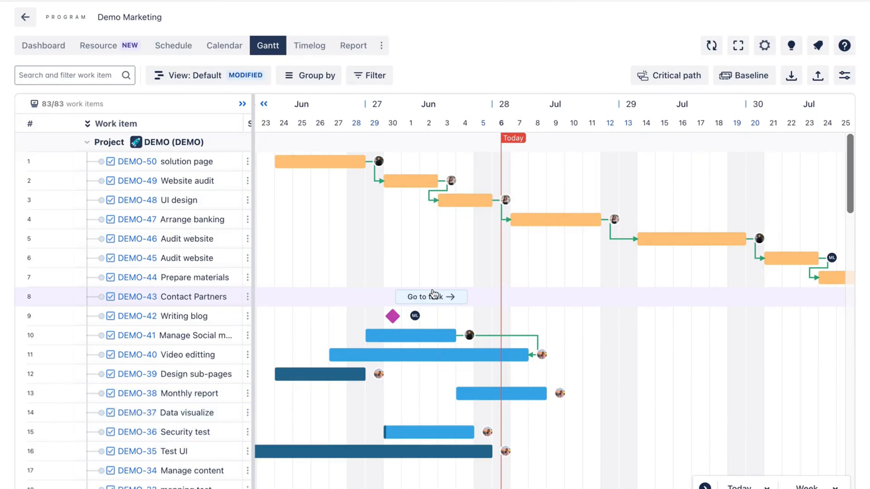
Show the critical path on the Gantt chart and go to the DEMO-50 solution page task
{"action": "scroll", "coordinate": [426, 227], "scroll_direction": "right", "scroll_amount": 2}
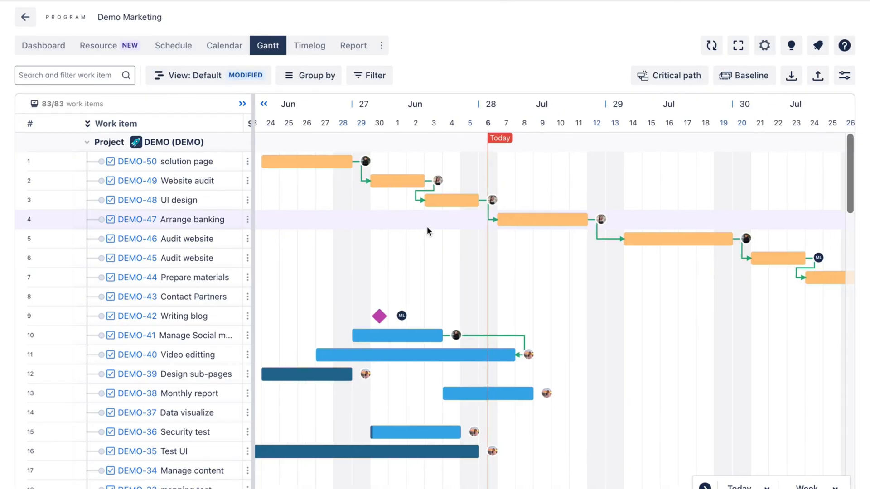
{"action": "left_click", "coordinate": [668, 76]}
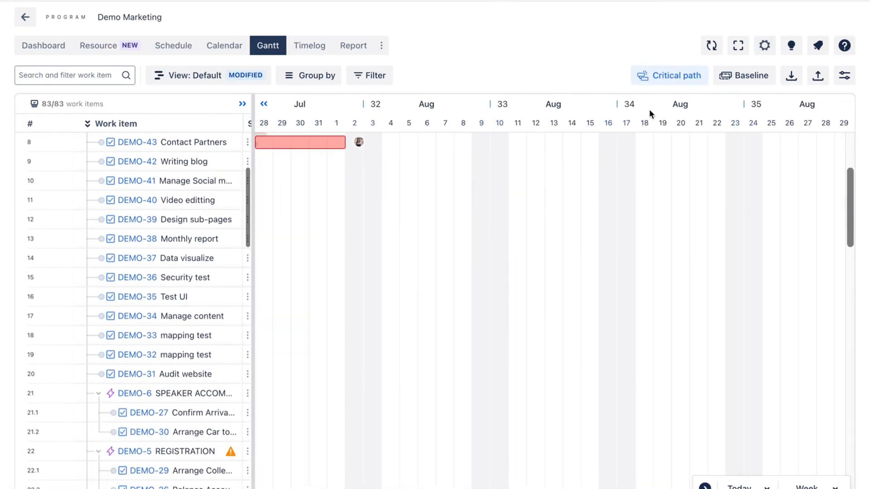
{"action": "left_click", "coordinate": [630, 162]}
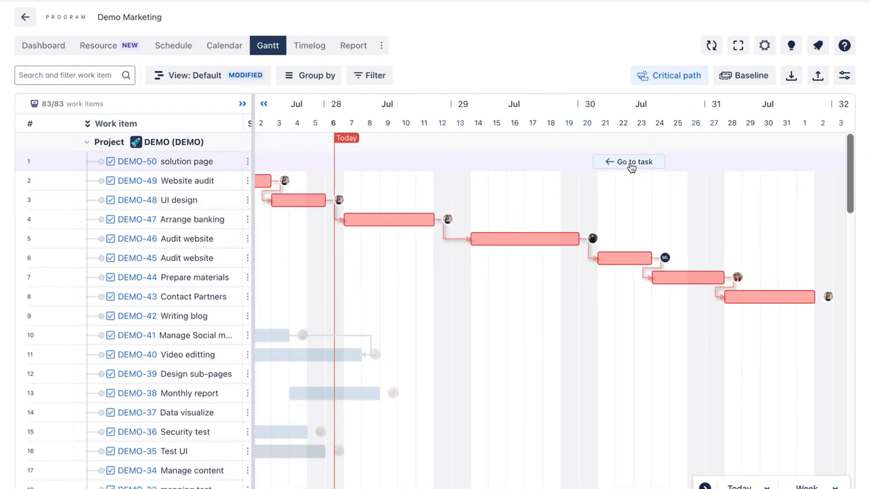
Bring the DEMO-50 bar into view, hide the critical path and widen the work item table to show the date and progress columns
{"action": "left_click", "coordinate": [631, 162]}
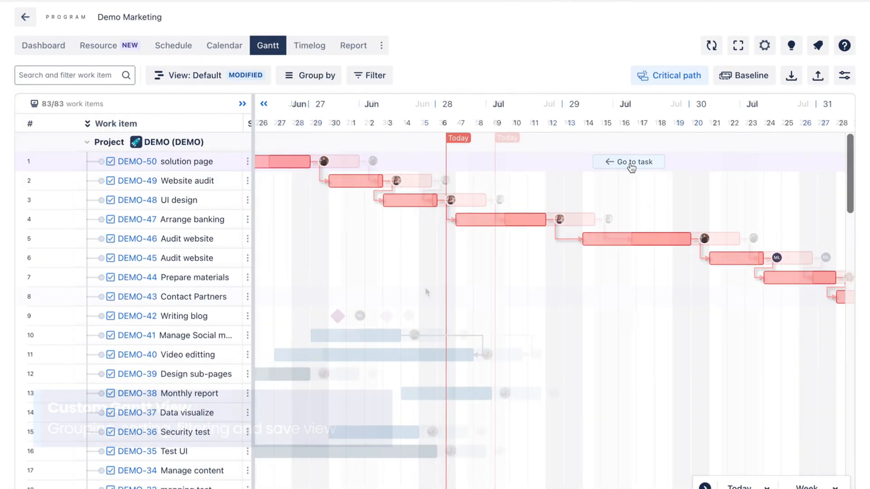
{"action": "left_click", "coordinate": [662, 77]}
{"action": "left_click_drag", "start_coordinate": [252, 116], "coordinate": [459, 116]}
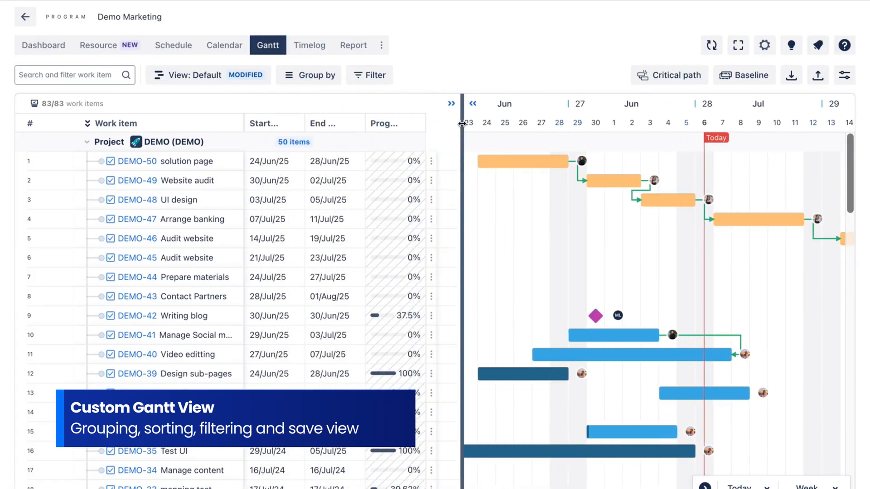
Group the Gantt work items by assignee and save the modified view as "My view"
{"action": "left_click", "coordinate": [302, 77]}
{"action": "left_click", "coordinate": [322, 154]}
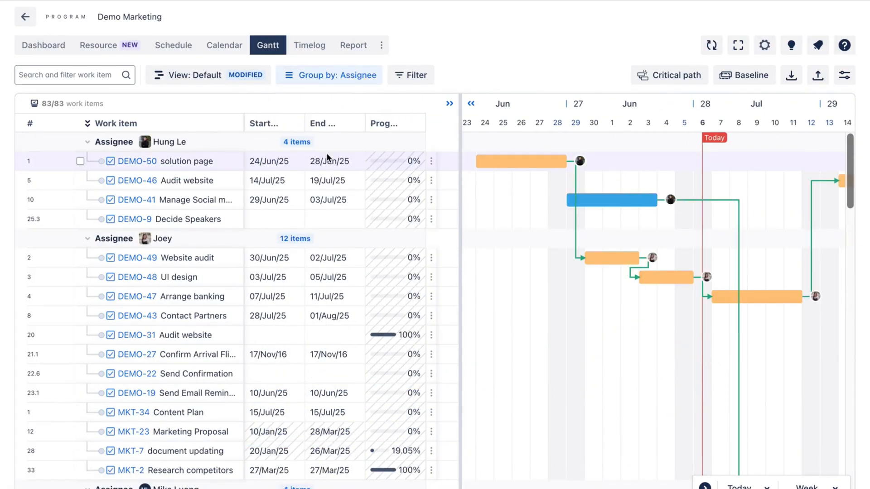
{"action": "left_click", "coordinate": [204, 76]}
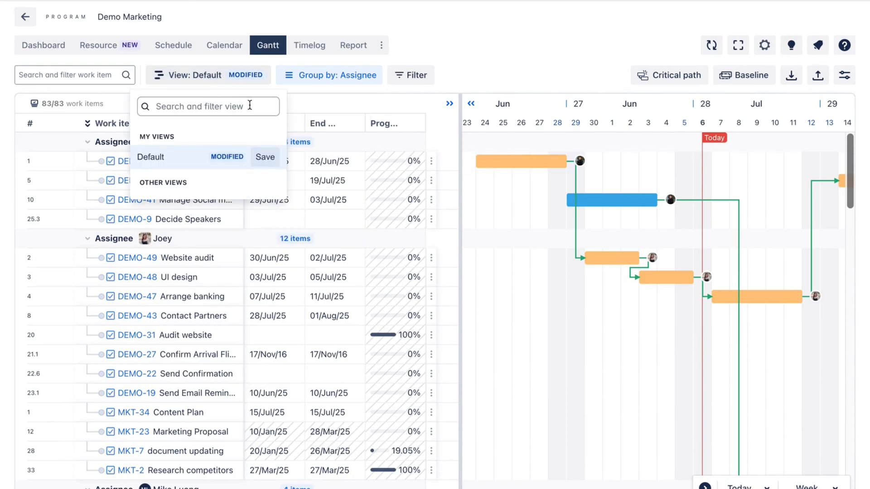
{"action": "left_click", "coordinate": [275, 157]}
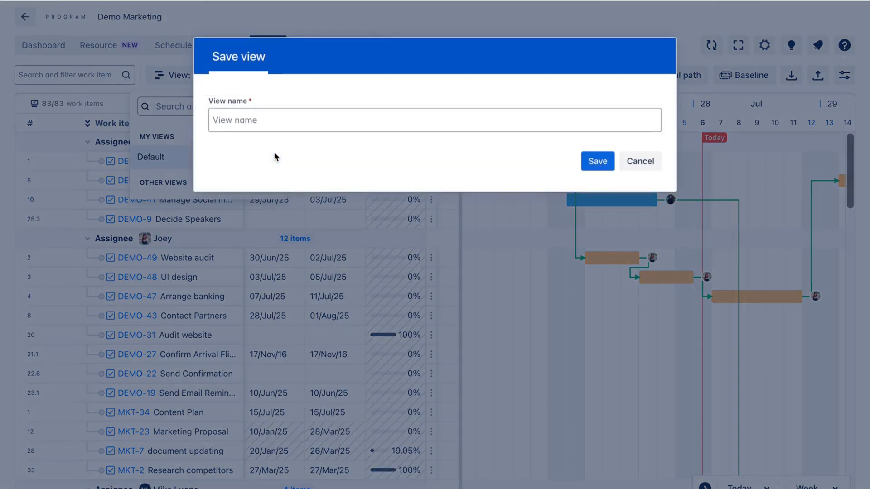
{"action": "left_click", "coordinate": [317, 116]}
{"action": "type", "text": "My v"}
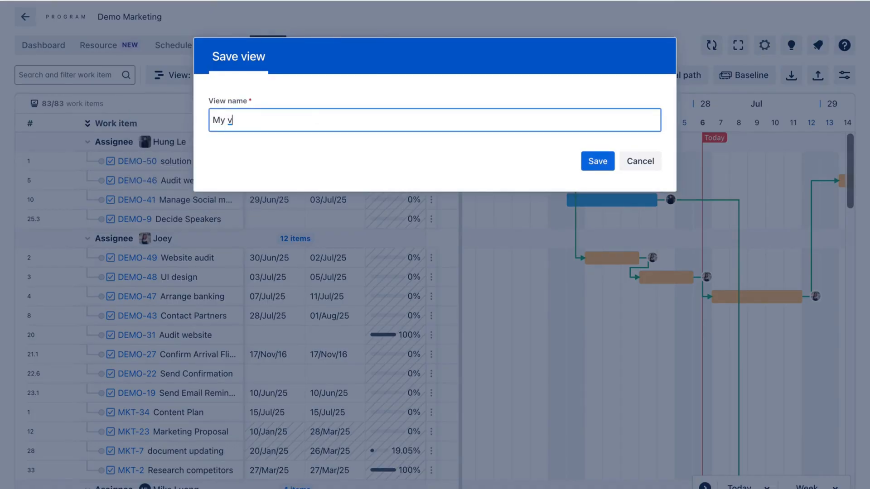
{"action": "type", "text": "iew"}
{"action": "left_click", "coordinate": [596, 164]}
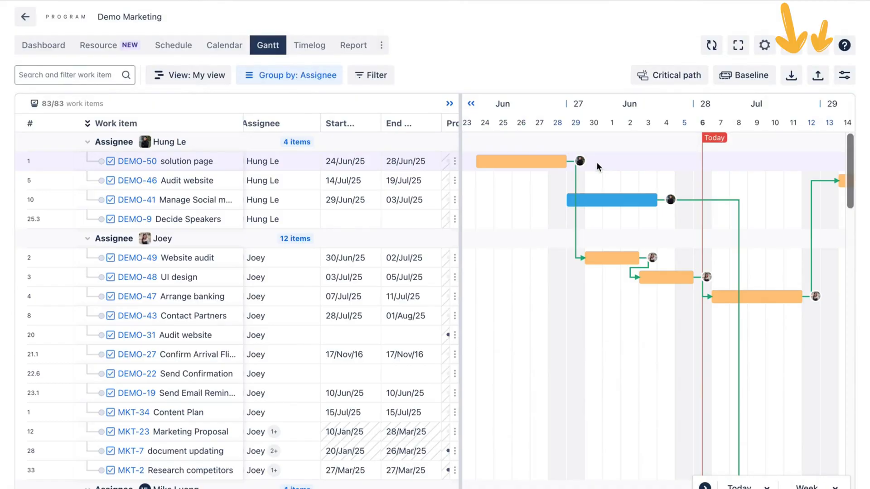
Look at the options for importing tasks from a file, cancel the import and open the task export
{"action": "left_click", "coordinate": [791, 76]}
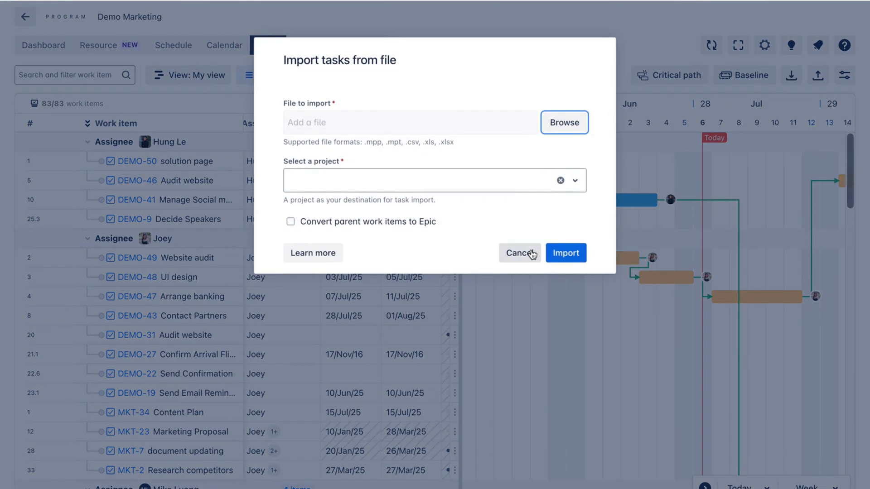
{"action": "left_click", "coordinate": [532, 254]}
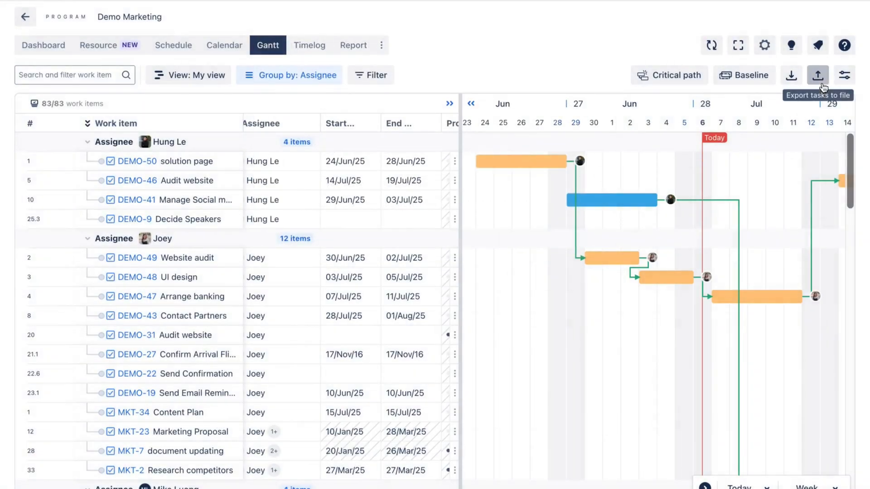
{"action": "left_click", "coordinate": [818, 76]}
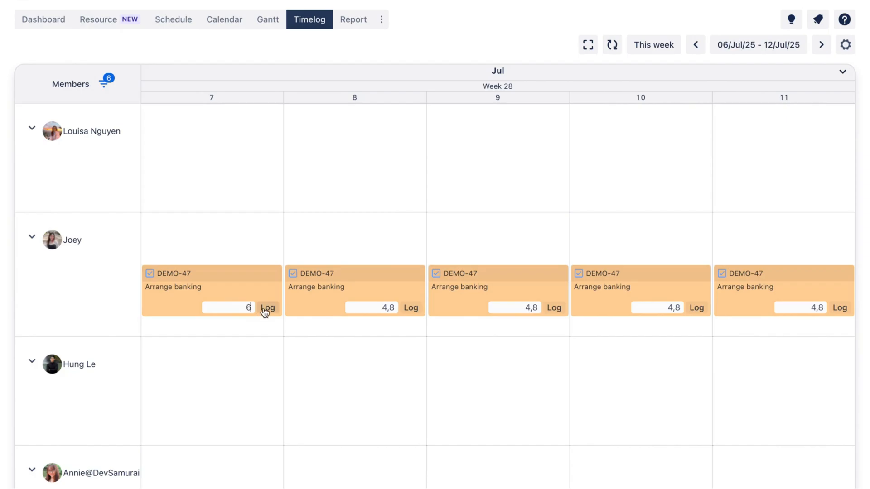
Log 6 hours on DEMO-47 for 7 July and 8:00 hours on DEMO-22 Send Confirmation for 8 July in the timelog
{"action": "left_click", "coordinate": [267, 308]}
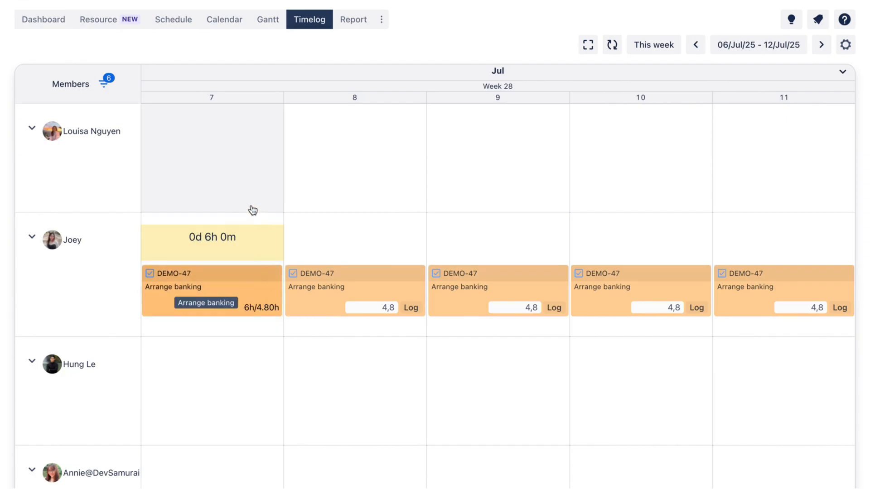
{"action": "left_click", "coordinate": [319, 232]}
{"action": "left_click", "coordinate": [344, 132]}
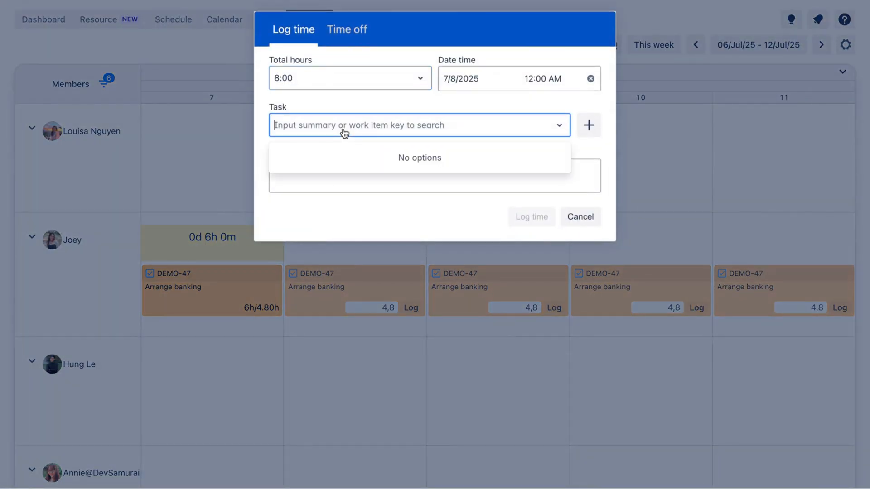
{"action": "type", "text": "send"}
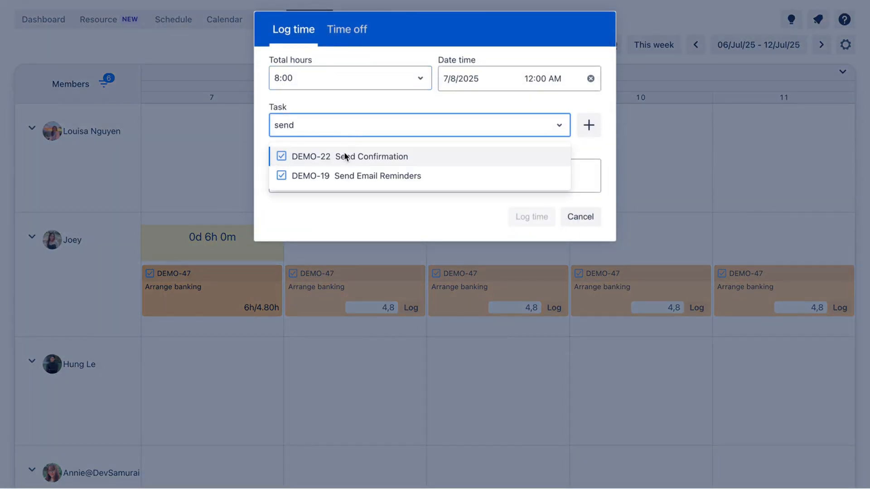
{"action": "left_click", "coordinate": [346, 156]}
{"action": "left_click", "coordinate": [531, 216]}
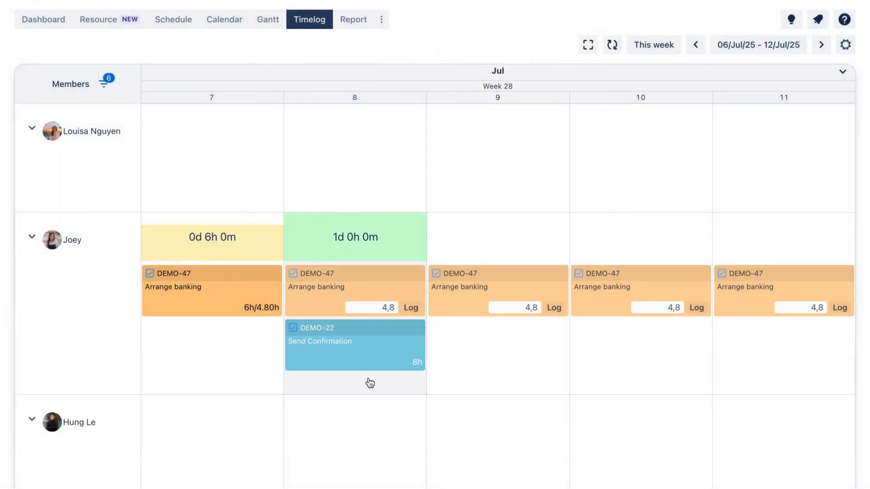
Log the planned 4.8 hours on DEMO-47 Arrange banking for each of 9, 10 and 11 July
{"action": "left_click", "coordinate": [555, 308]}
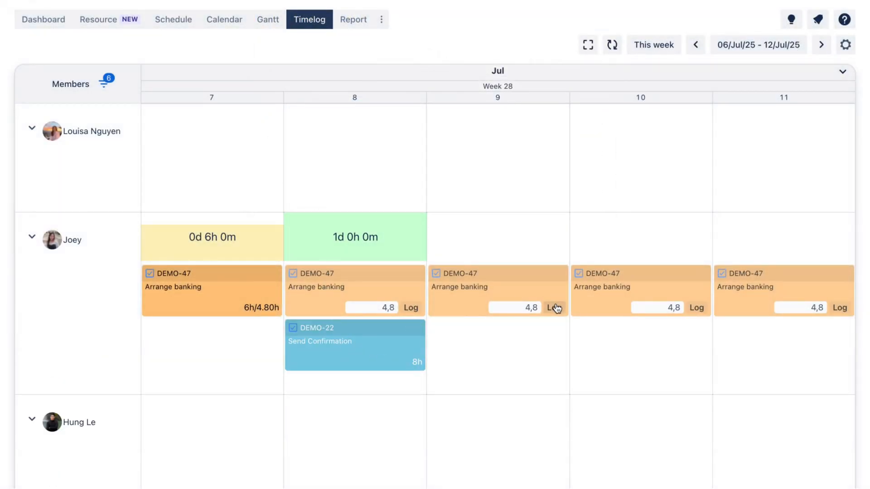
{"action": "left_click", "coordinate": [698, 308]}
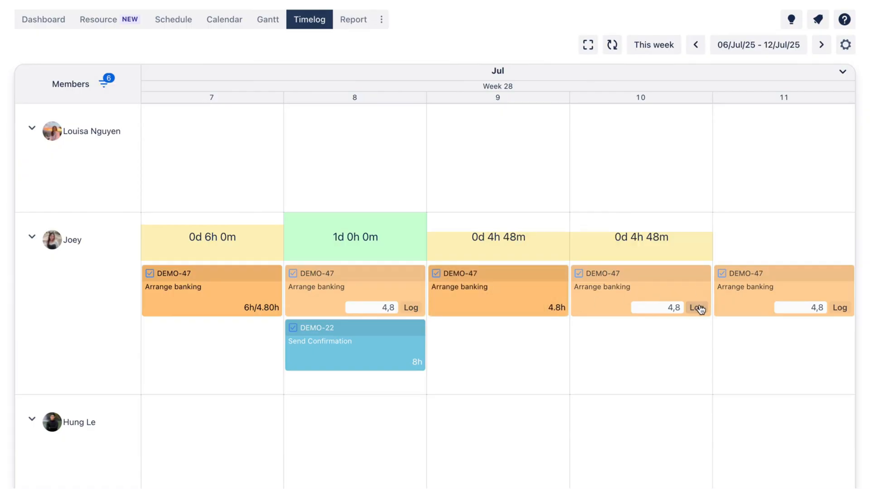
{"action": "left_click", "coordinate": [839, 309]}
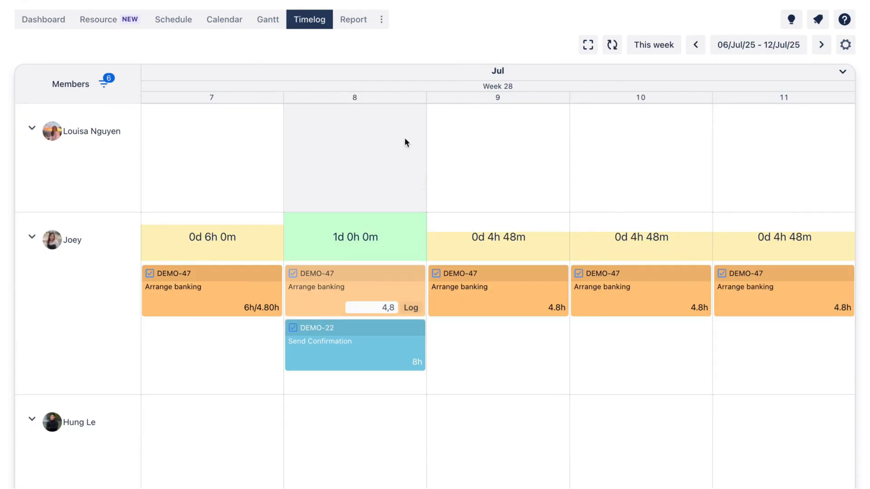
Open the Report and examine its period options, member filter and daily capacity, scheduled and logged hours
{"action": "left_click", "coordinate": [355, 20]}
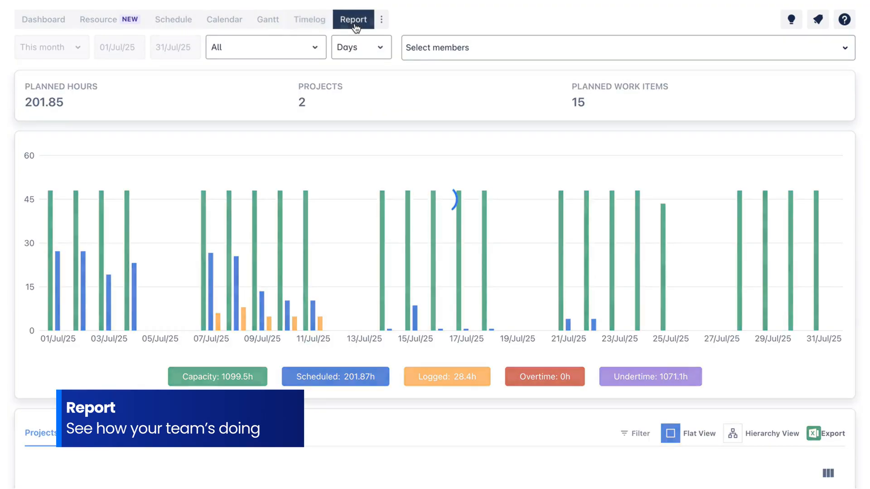
{"action": "left_click", "coordinate": [76, 50]}
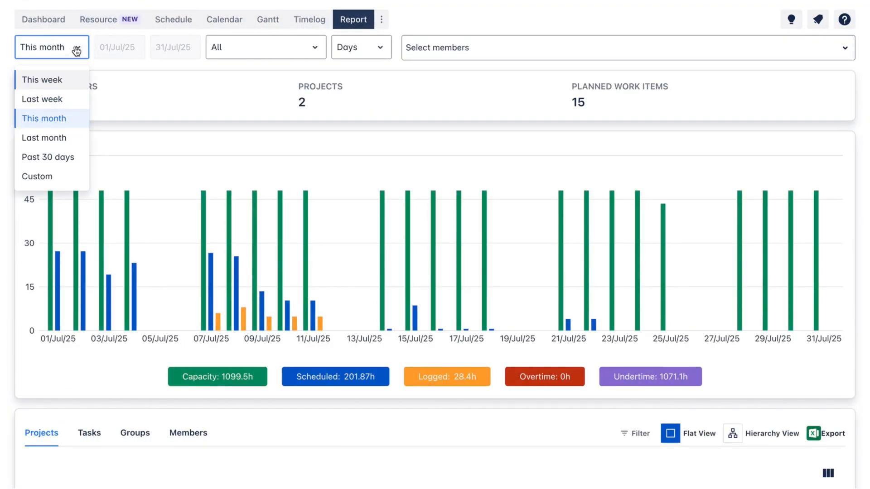
{"action": "left_click", "coordinate": [455, 49]}
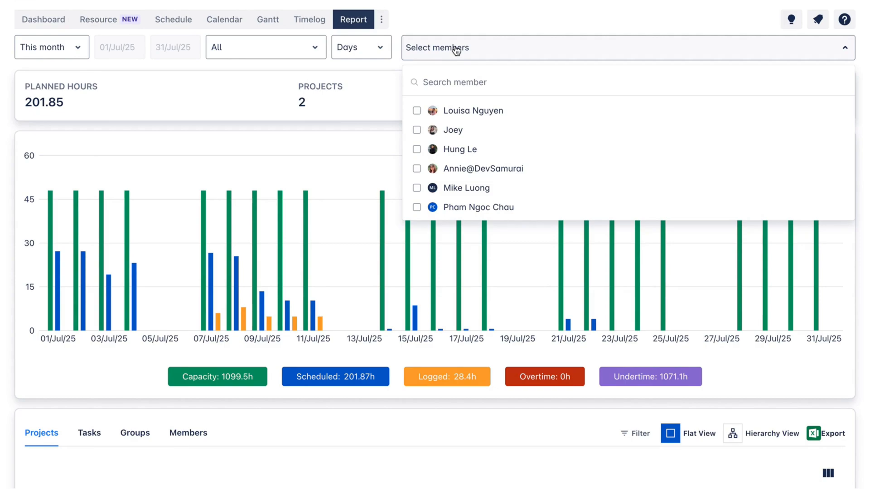
{"action": "left_click", "coordinate": [459, 16]}
{"action": "scroll", "coordinate": [289, 311], "scroll_direction": "down", "scroll_amount": 1}
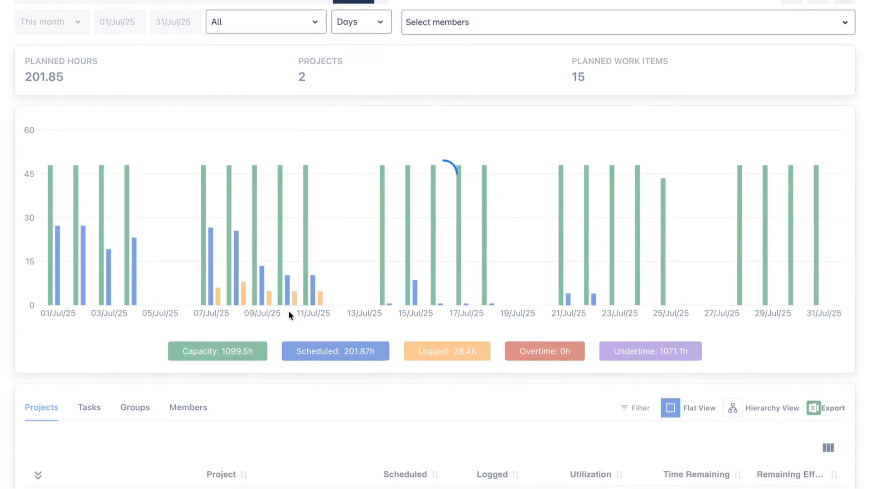
{"action": "mouse_move", "coordinate": [207, 285]}
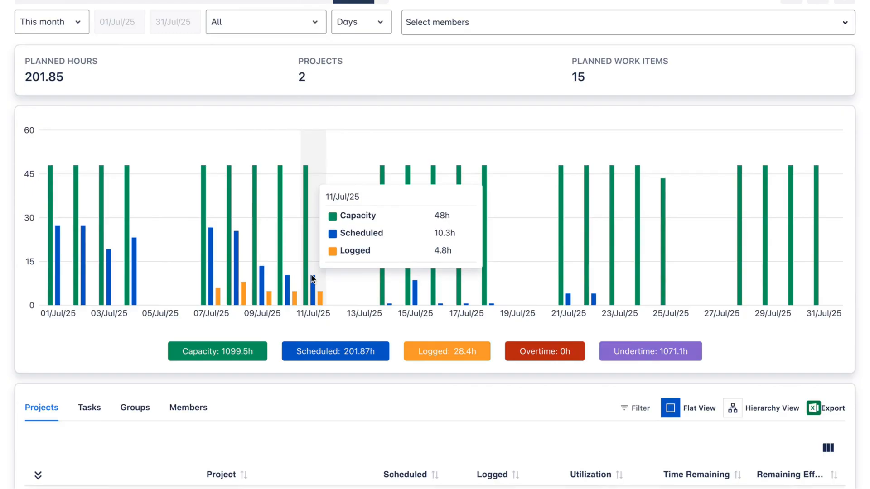
{"action": "scroll", "coordinate": [312, 278], "scroll_direction": "down", "scroll_amount": 3}
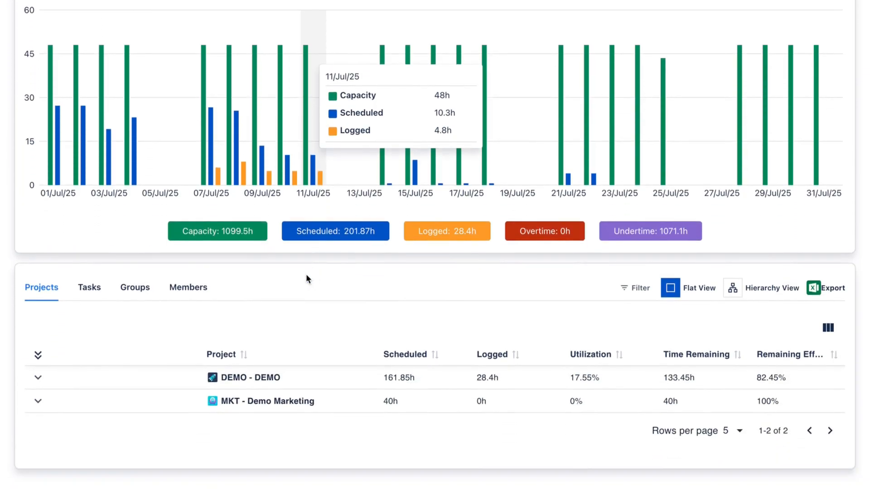
Review the report's breakdowns by tasks, groups and members
{"action": "left_click", "coordinate": [79, 295]}
{"action": "scroll", "coordinate": [79, 294], "scroll_direction": "down", "scroll_amount": 3}
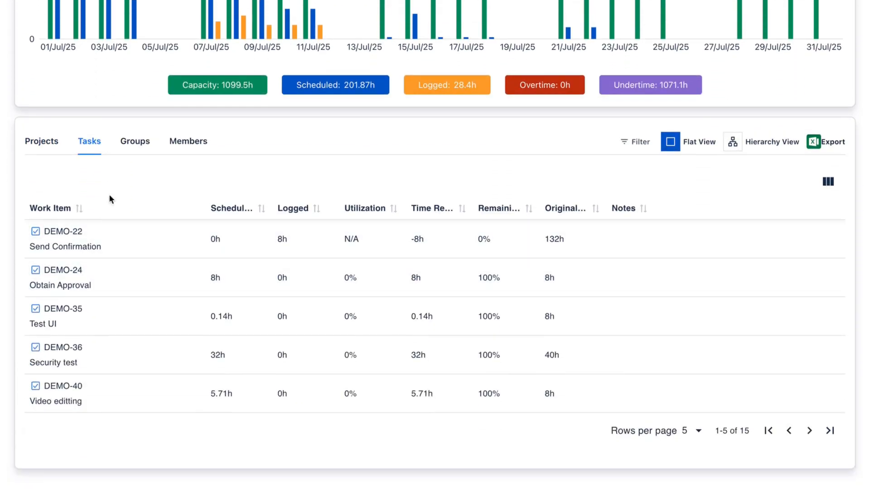
{"action": "left_click", "coordinate": [133, 150]}
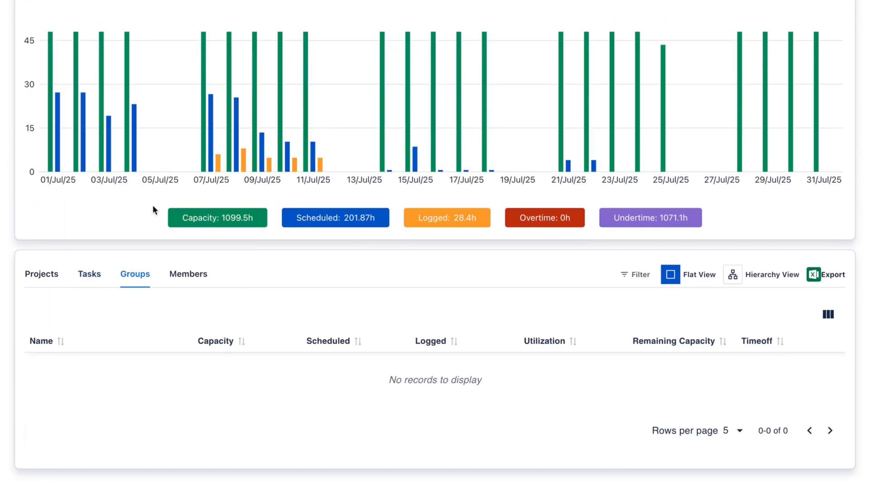
{"action": "left_click", "coordinate": [183, 273]}
{"action": "scroll", "coordinate": [184, 273], "scroll_direction": "down", "scroll_amount": 2}
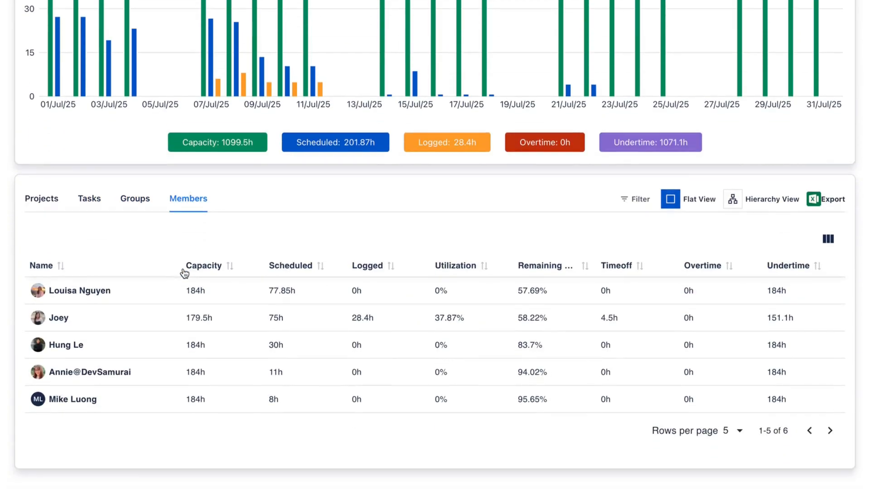
Switch the report table to Hierarchy View and group it by Project, Assignee and Task
{"action": "left_click", "coordinate": [712, 208]}
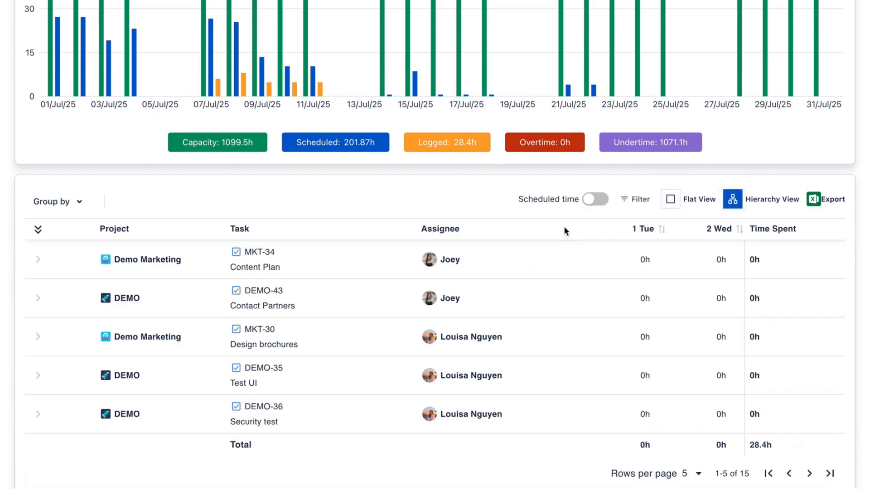
{"action": "left_click", "coordinate": [73, 208]}
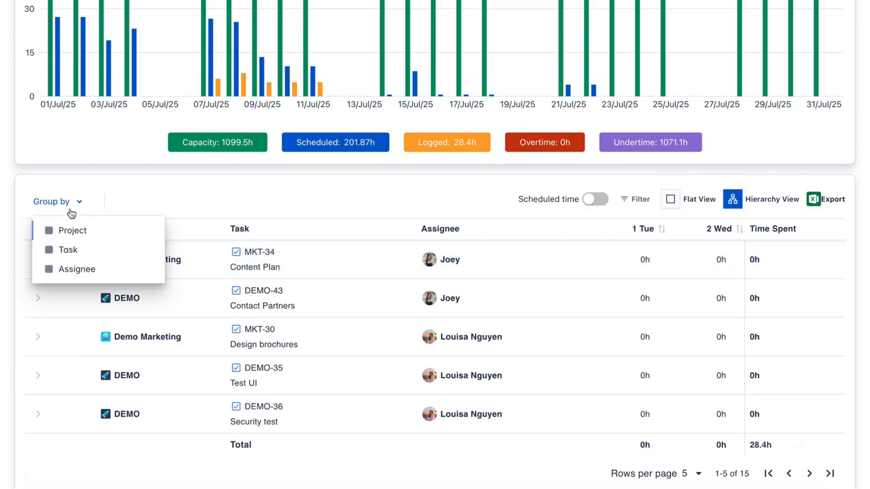
{"action": "left_click", "coordinate": [49, 230]}
{"action": "left_click", "coordinate": [66, 361]}
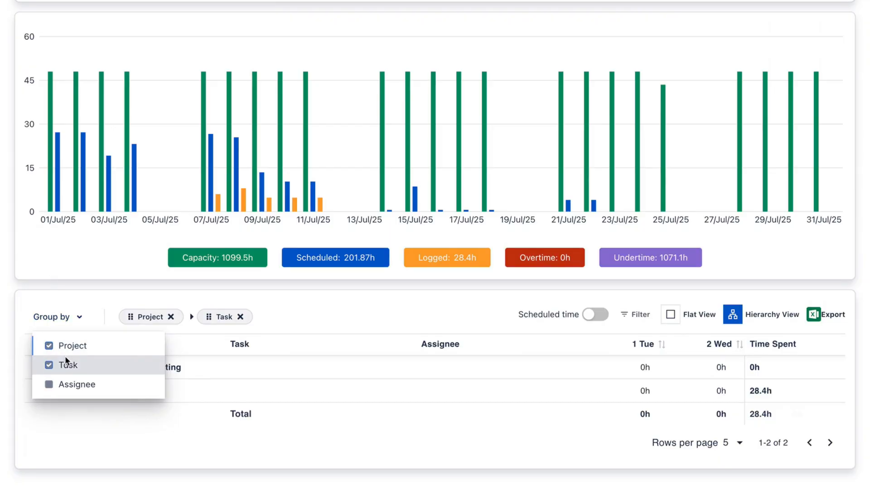
{"action": "left_click", "coordinate": [66, 382]}
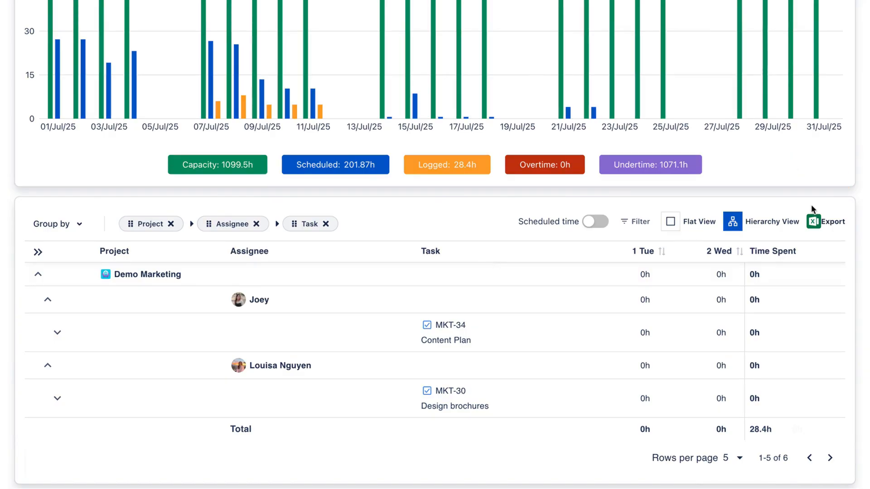
Open the Dashboard and examine this week's overview, statistics, member filter, team statistics and utilization report
{"action": "scroll", "coordinate": [810, 205], "scroll_direction": "up", "scroll_amount": 5}
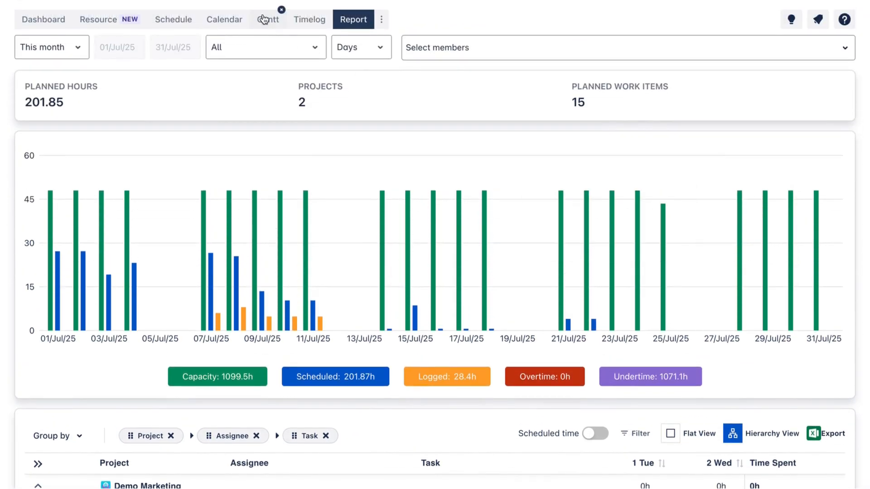
{"action": "left_click", "coordinate": [55, 23]}
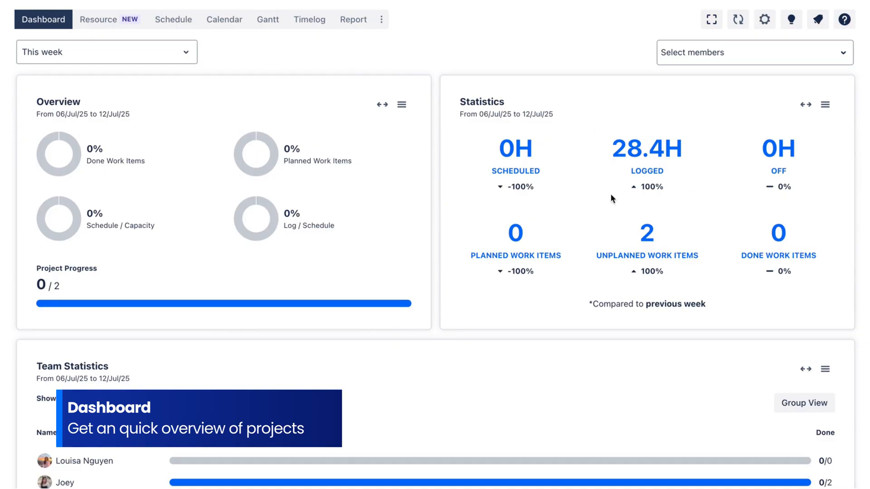
{"action": "left_click", "coordinate": [684, 61]}
{"action": "scroll", "coordinate": [581, 191], "scroll_direction": "down", "scroll_amount": 10}
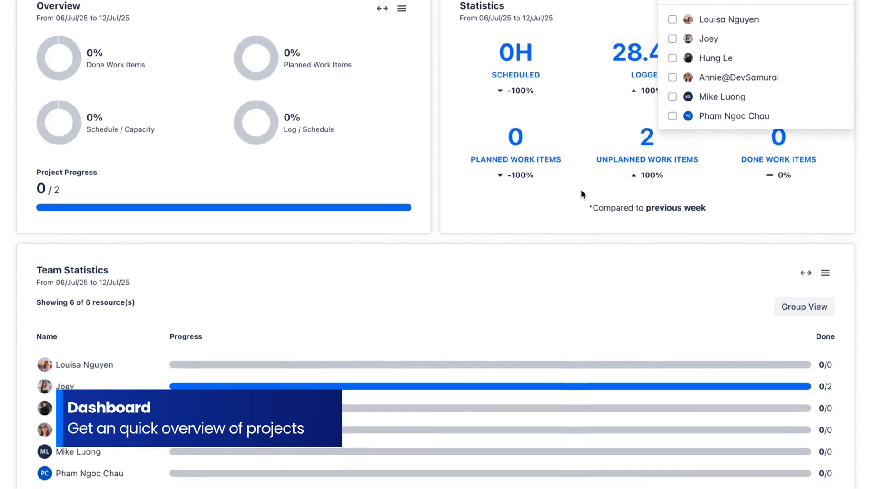
{"action": "scroll", "coordinate": [582, 194], "scroll_direction": "down", "scroll_amount": 3}
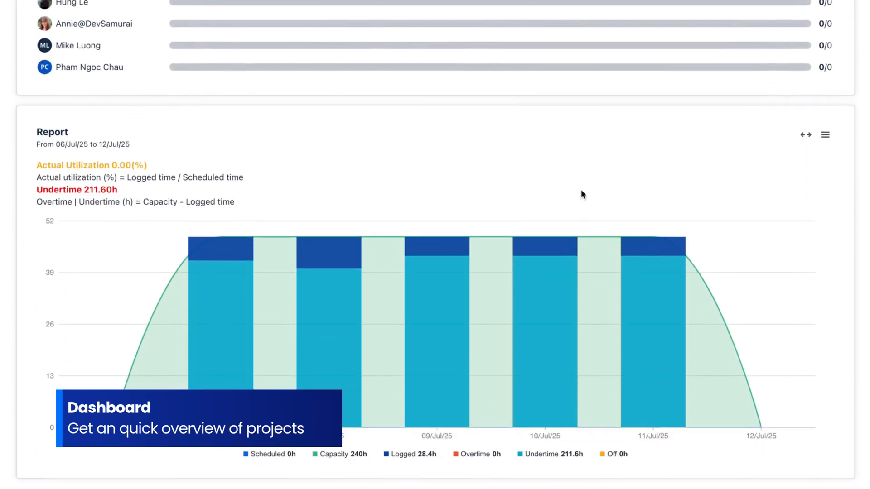